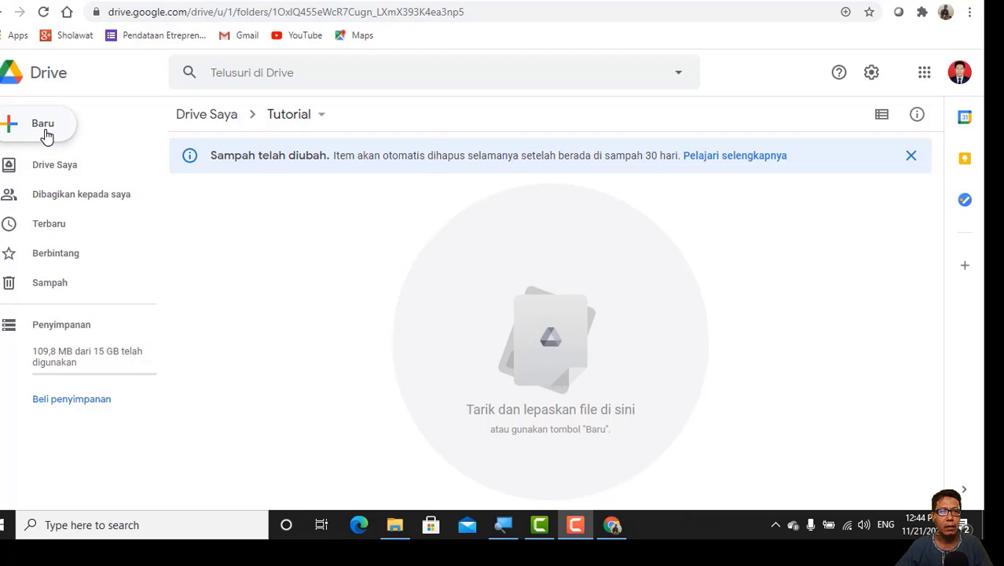
# Step: Create a new blank Google Form (Formulir kosong) inside the Tutorial folder
pyautogui.click(45, 126)
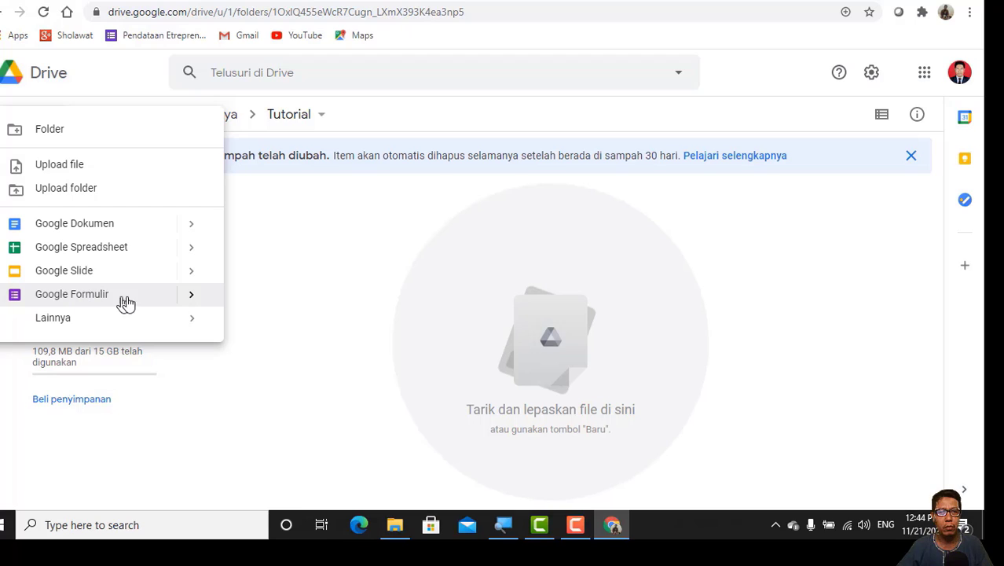
pyautogui.moveTo(190, 303)
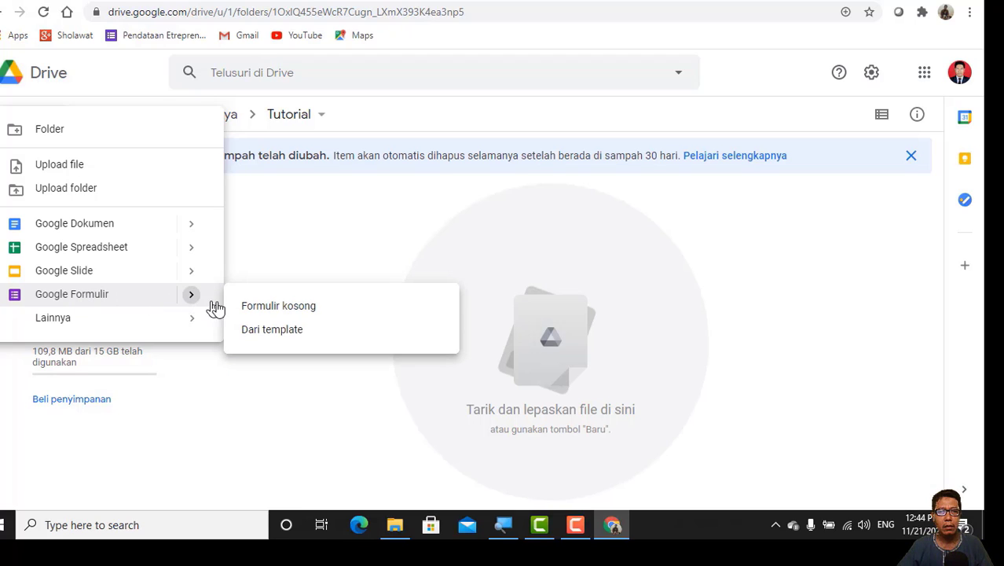
pyautogui.click(278, 311)
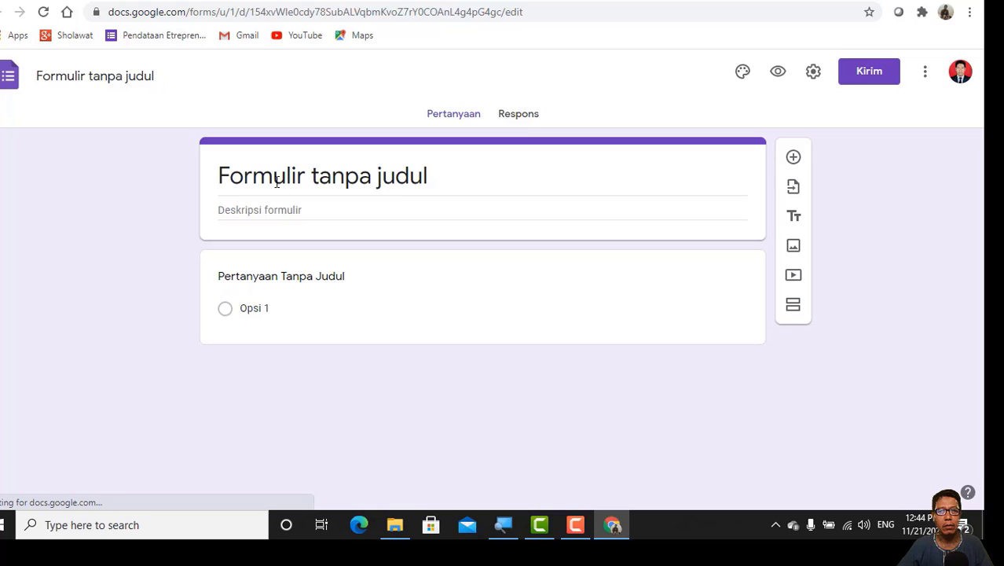
# Step: Title the form "Penilaian Akhir Semester"
pyautogui.click(281, 179)
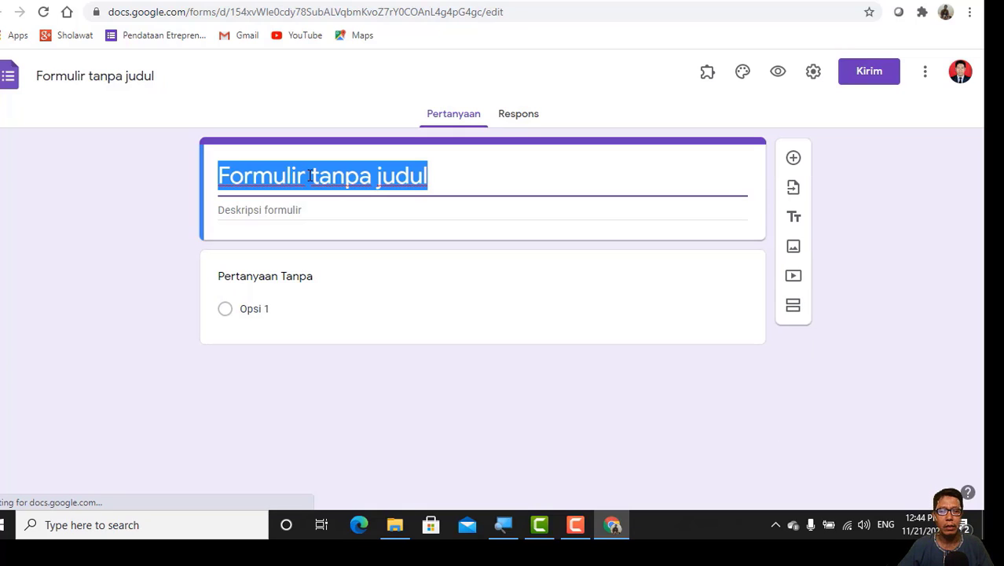
pyautogui.write('Pe')
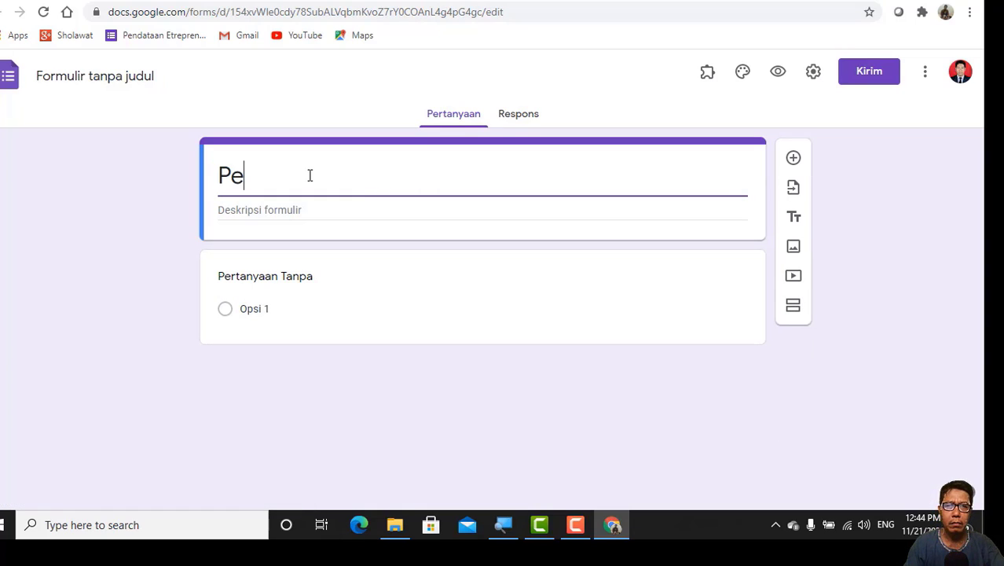
pyautogui.write('nilaian')
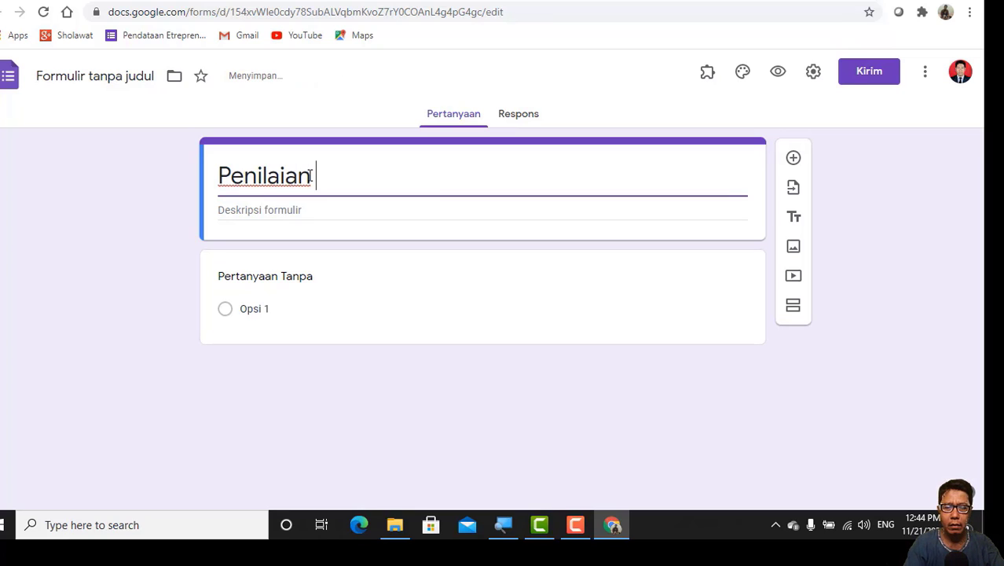
pyautogui.write(' Akhi')
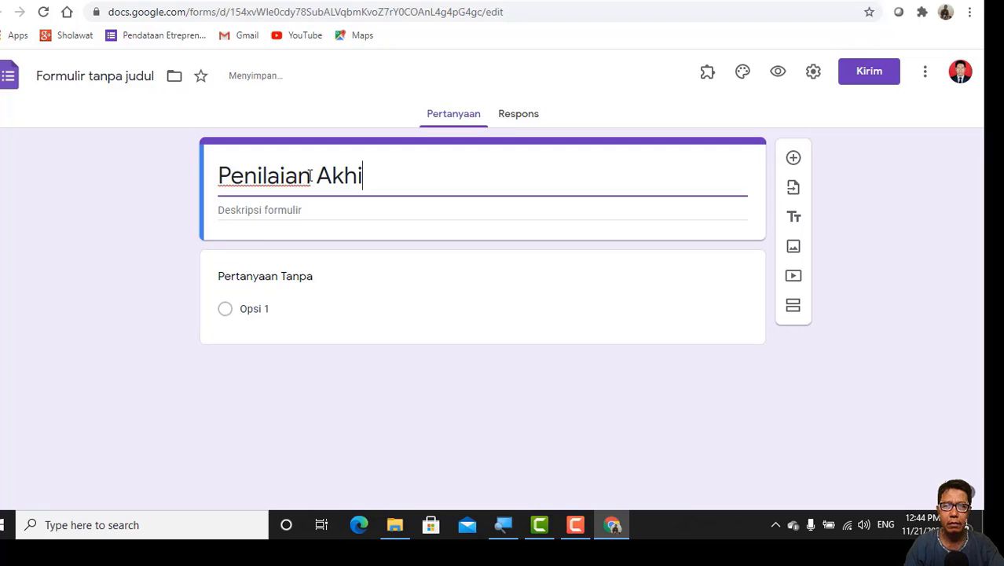
pyautogui.write('r Sem')
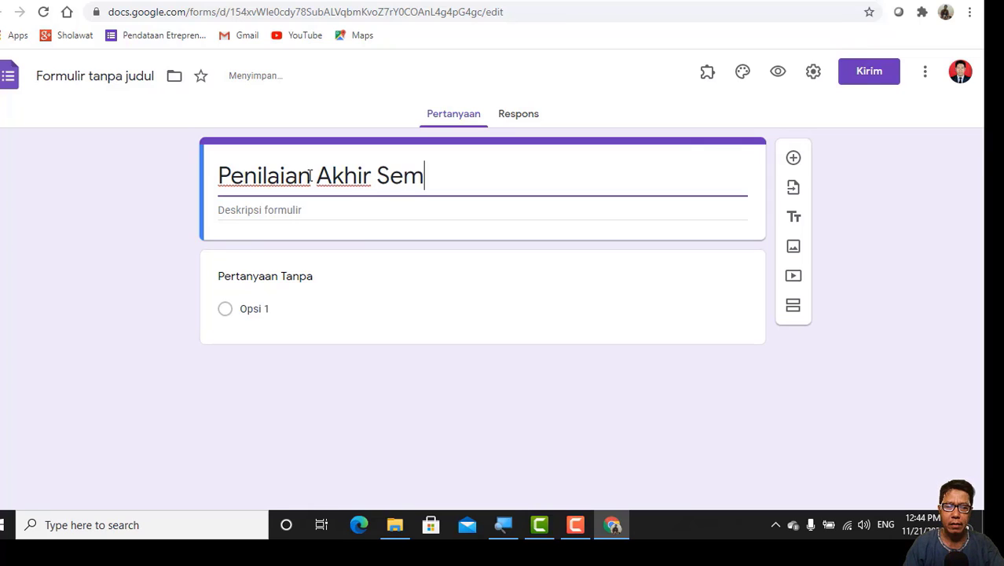
pyautogui.write('ester')
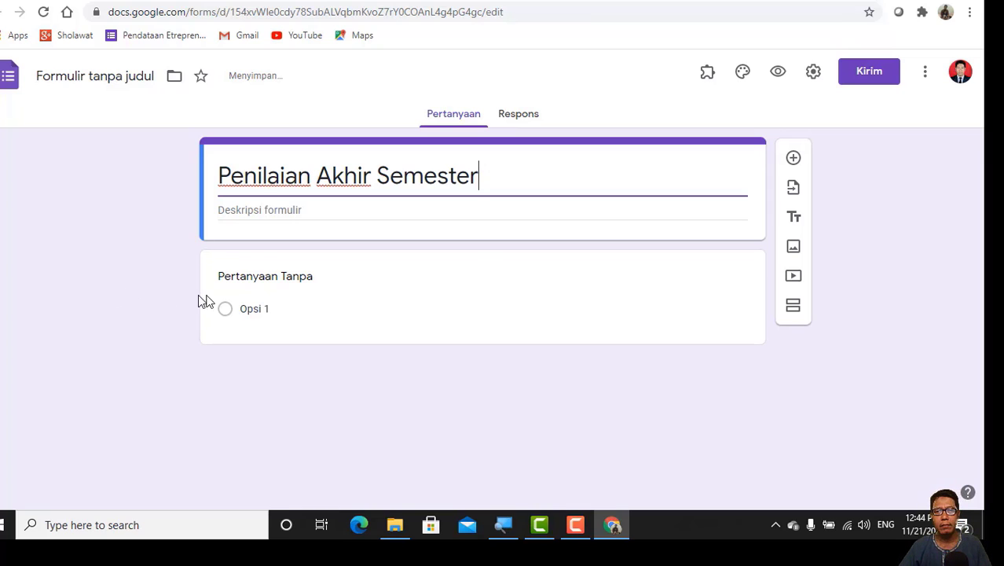
# Step: Name the first question "Kelas" and change its answer type to Drop-down
pyautogui.click(236, 279)
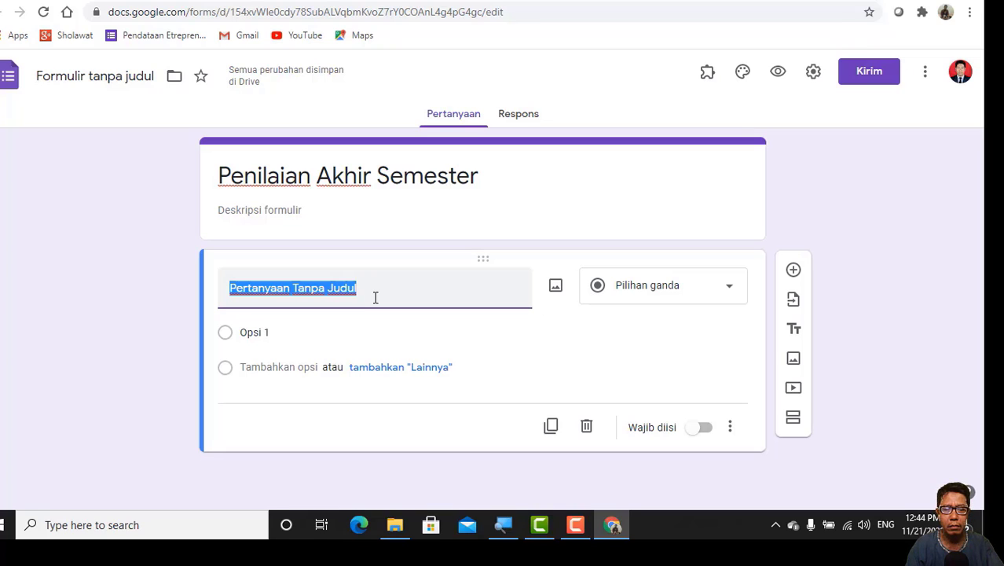
pyautogui.write('K')
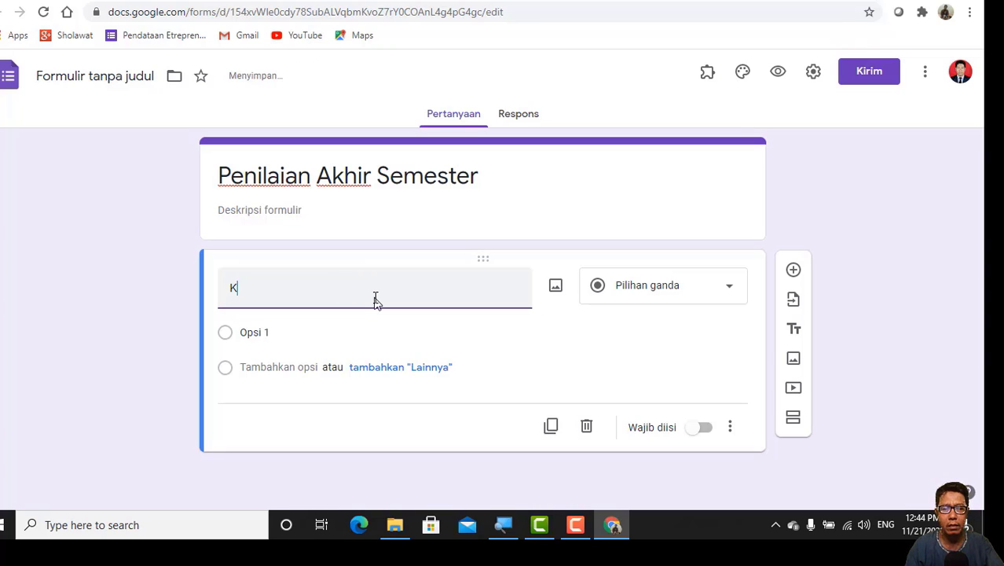
pyautogui.write('elas')
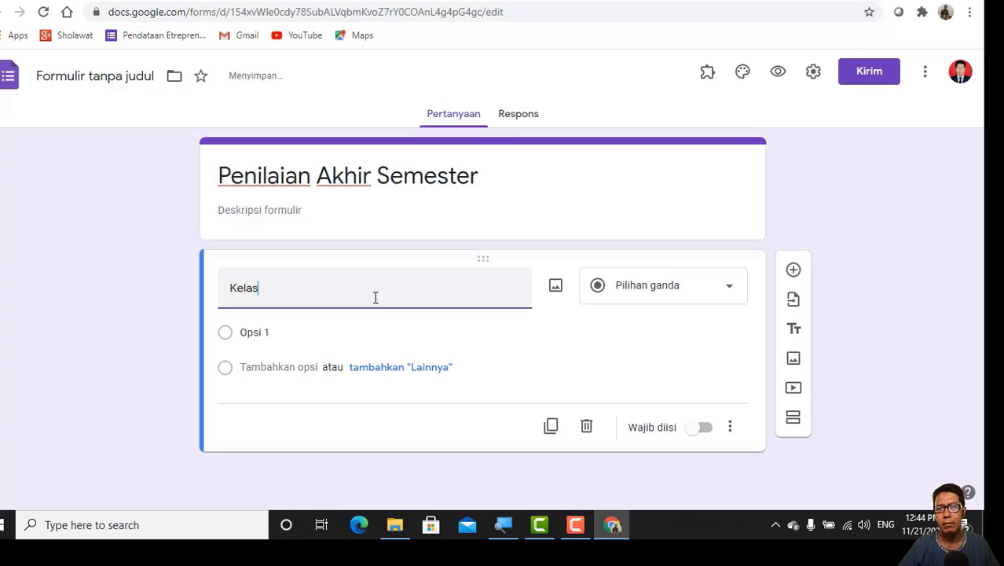
pyautogui.click(261, 333)
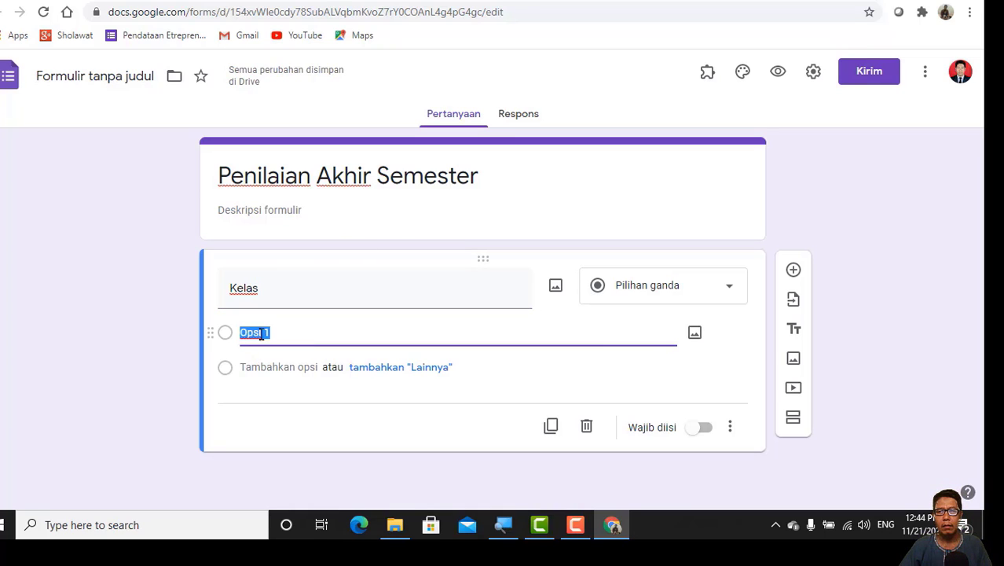
pyautogui.click(730, 292)
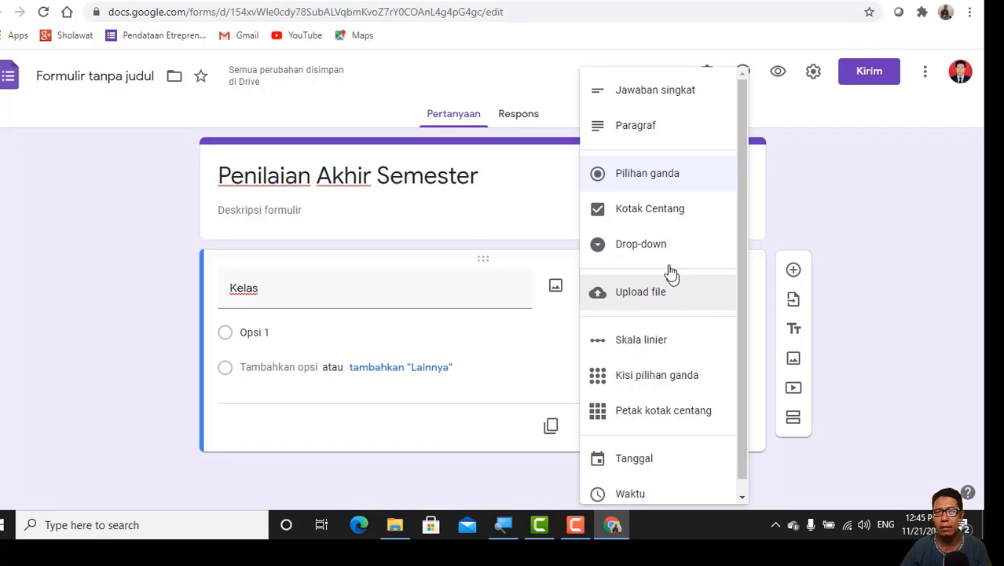
pyautogui.click(642, 248)
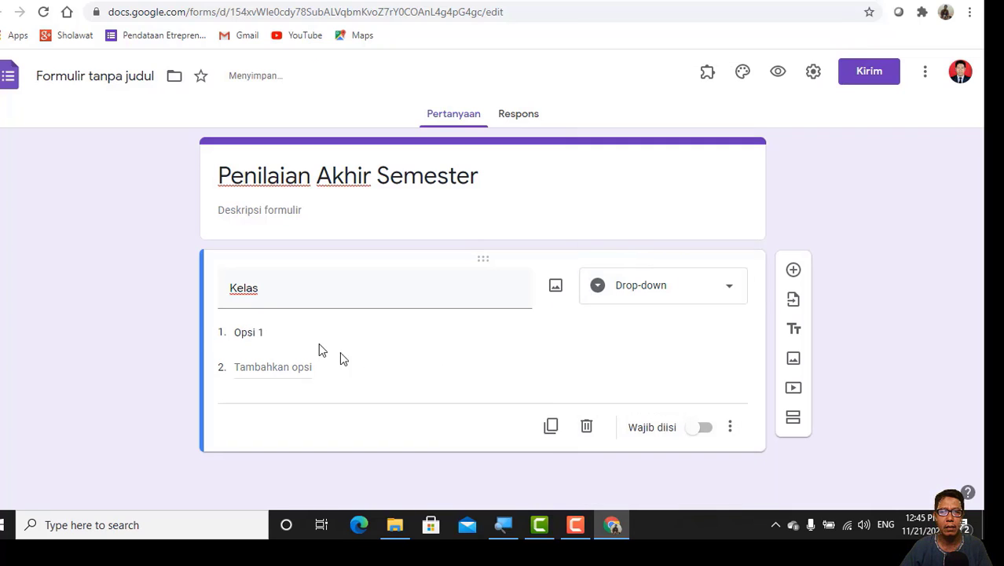
# Step: Enter the answer options "X TEI B", "X TKRO C" and "X TMI B" for the Kelas question
pyautogui.click(254, 334)
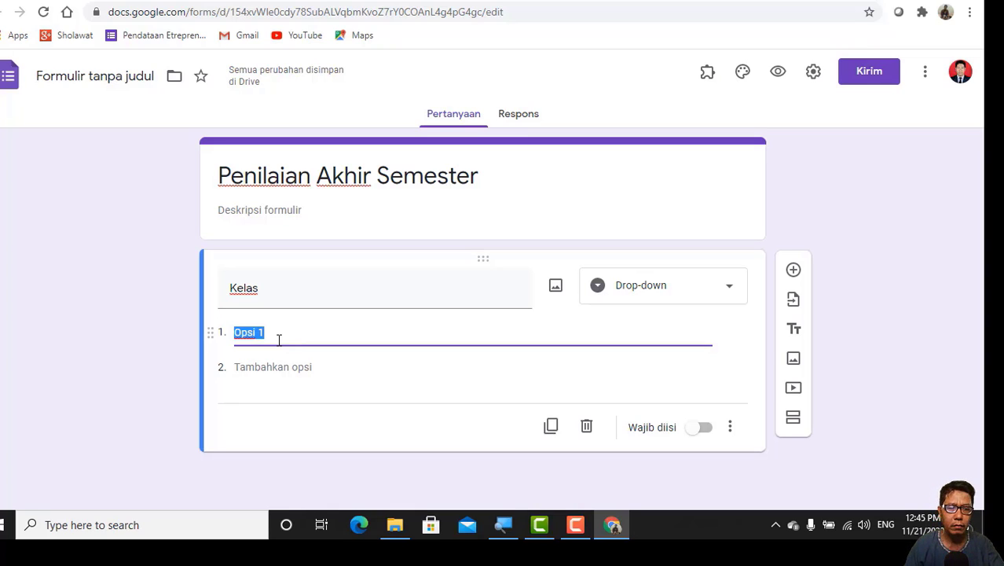
pyautogui.write('X')
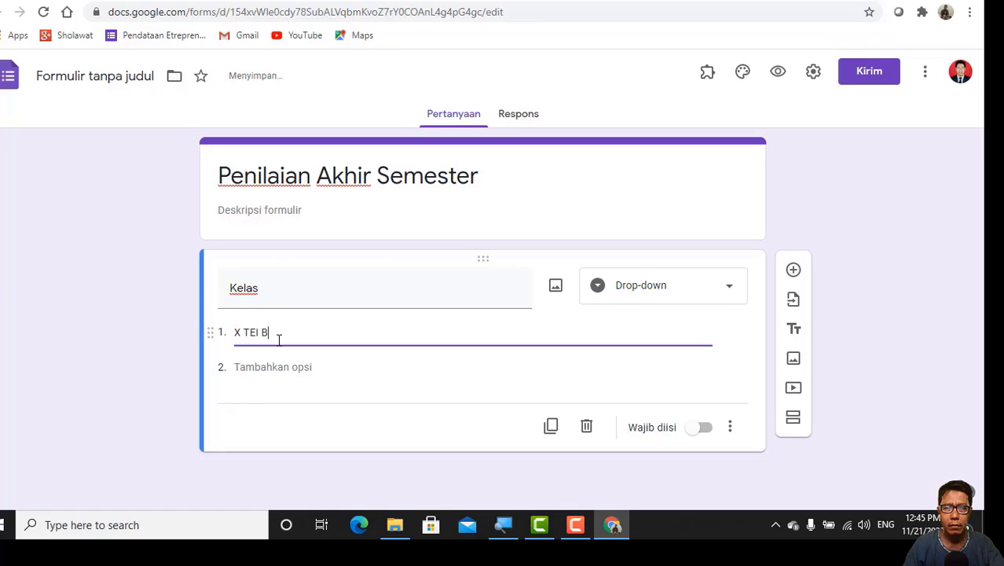
pyautogui.write(' TEI B')
pyautogui.press('Return')
pyautogui.write('X')
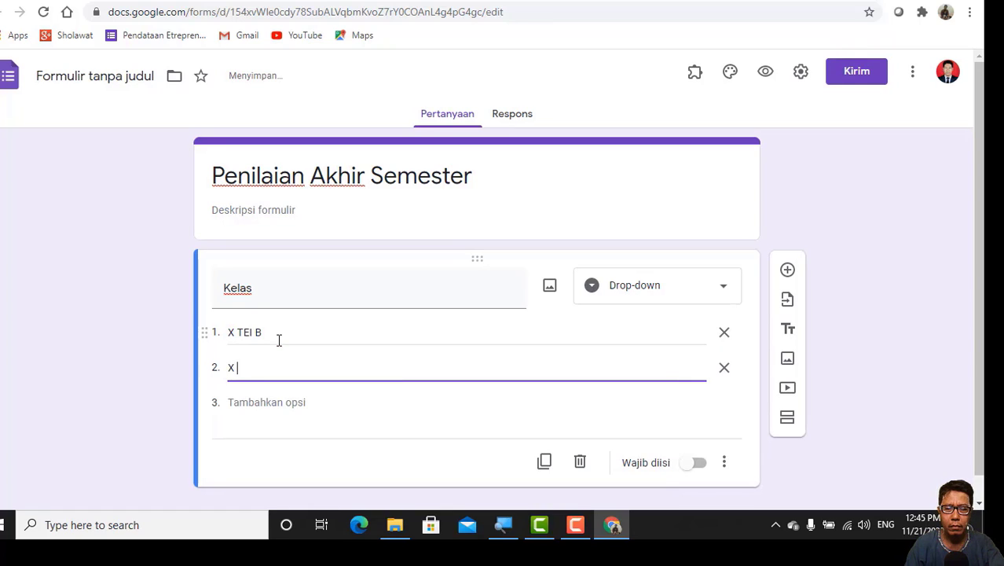
pyautogui.write(' TKRO C')
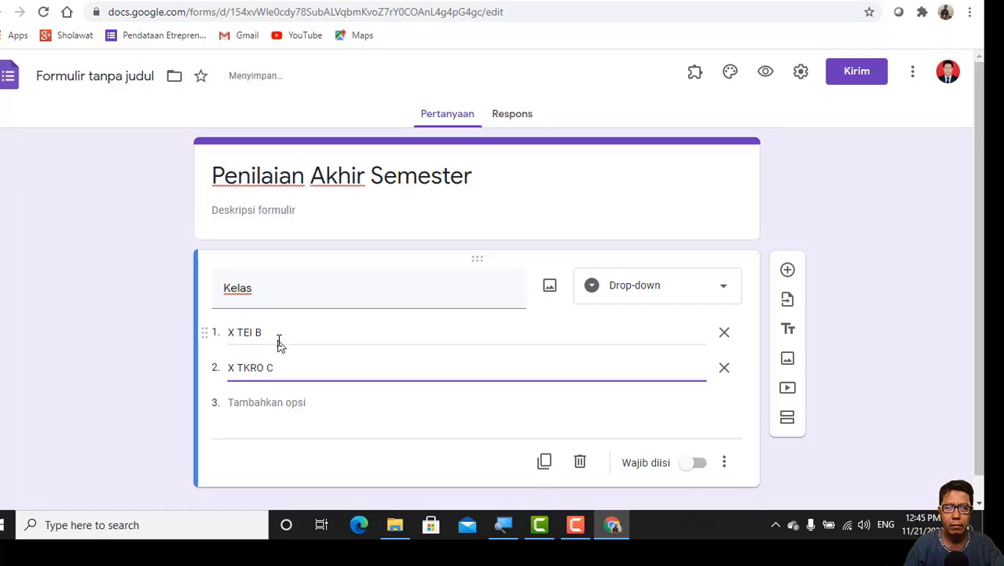
pyautogui.press('Return')
pyautogui.write('X')
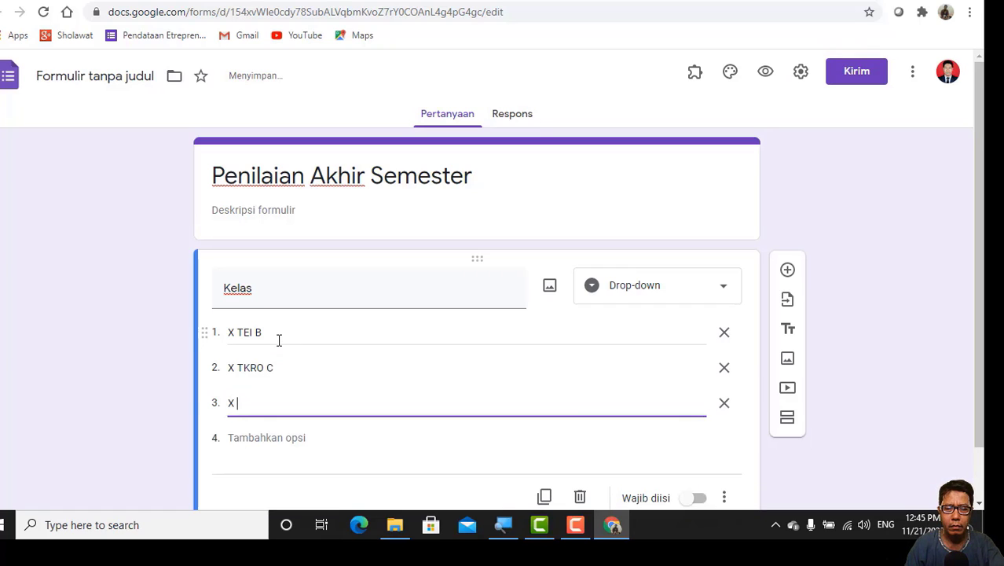
pyautogui.write(' TMI B')
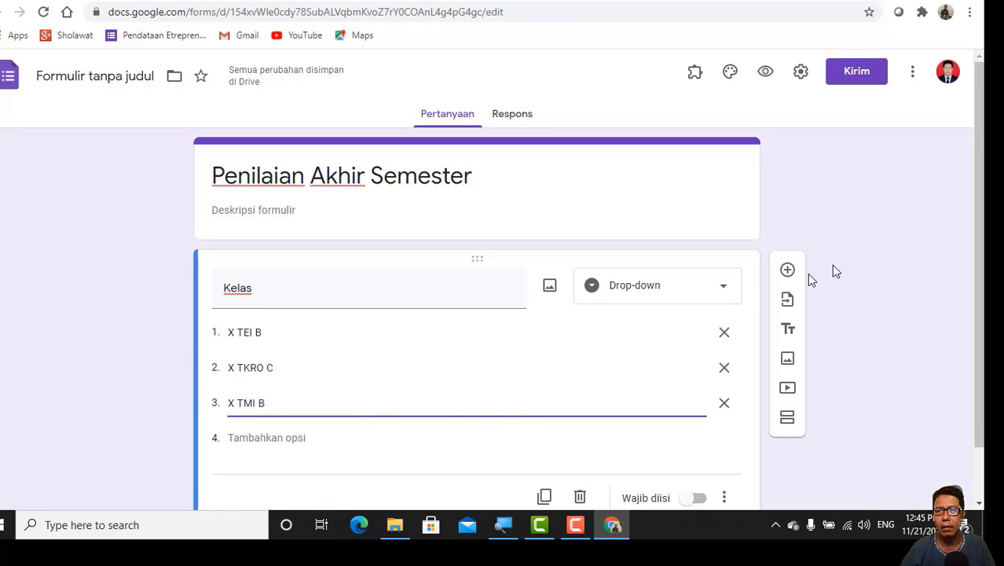
pyautogui.click(782, 472)
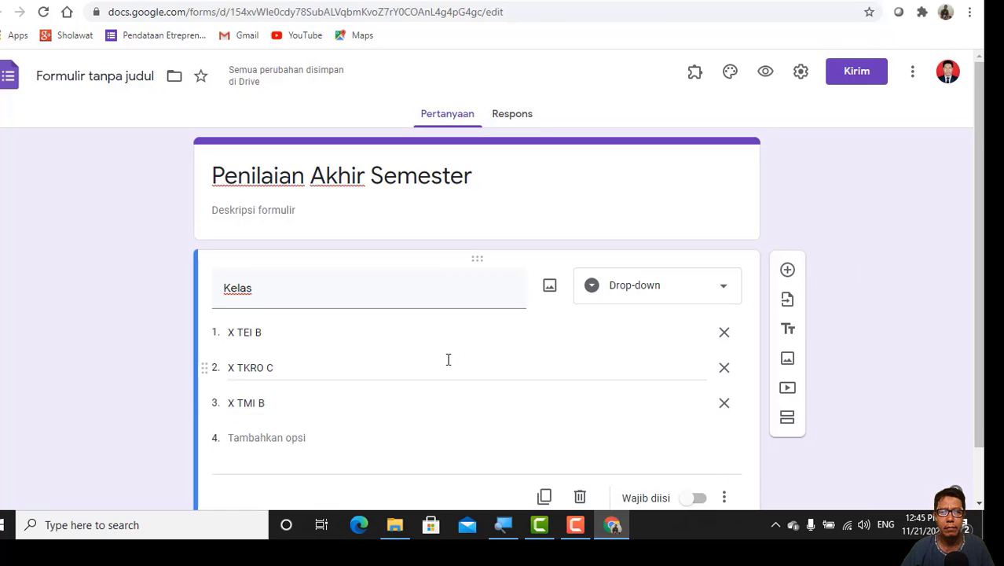
# Step: Enable "Buka bagian berdasarkan jawaban" for the Kelas question so each answer can lead to its own section
pyautogui.scroll(-1, 448, 358)
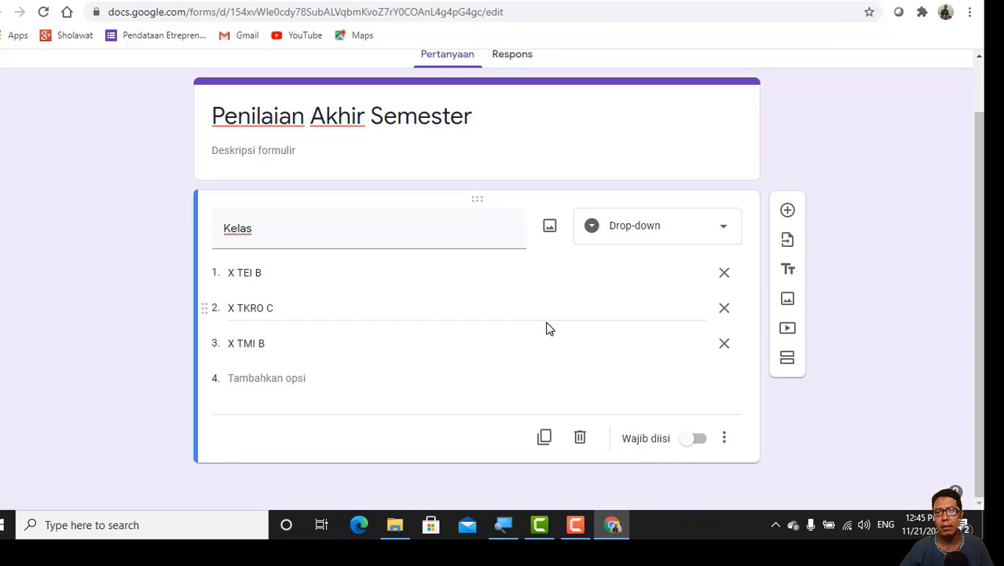
pyautogui.click(724, 442)
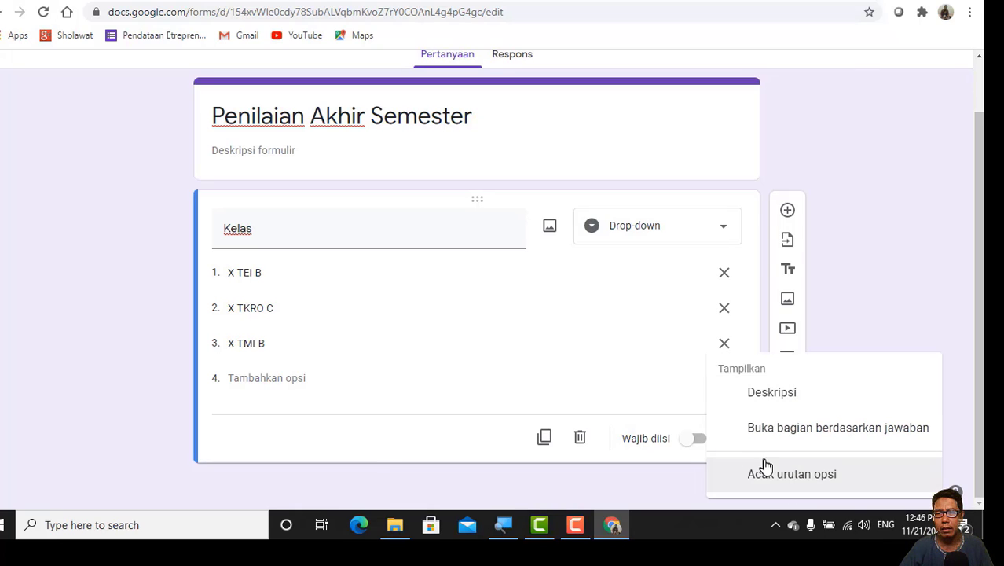
pyautogui.click(810, 434)
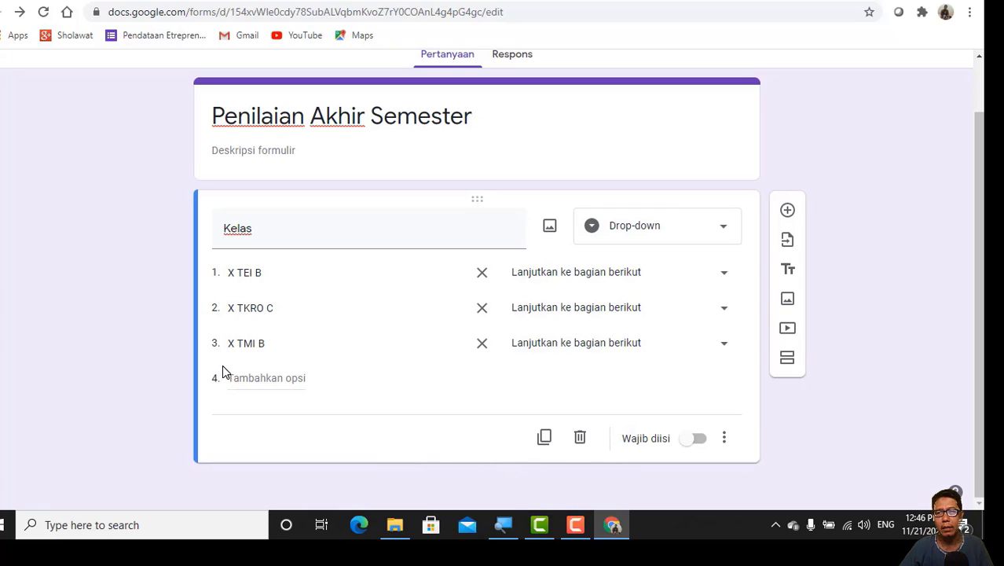
# Step: Add a new section after the Kelas question and duplicate it twice, giving four sections in the form
pyautogui.click(788, 360)
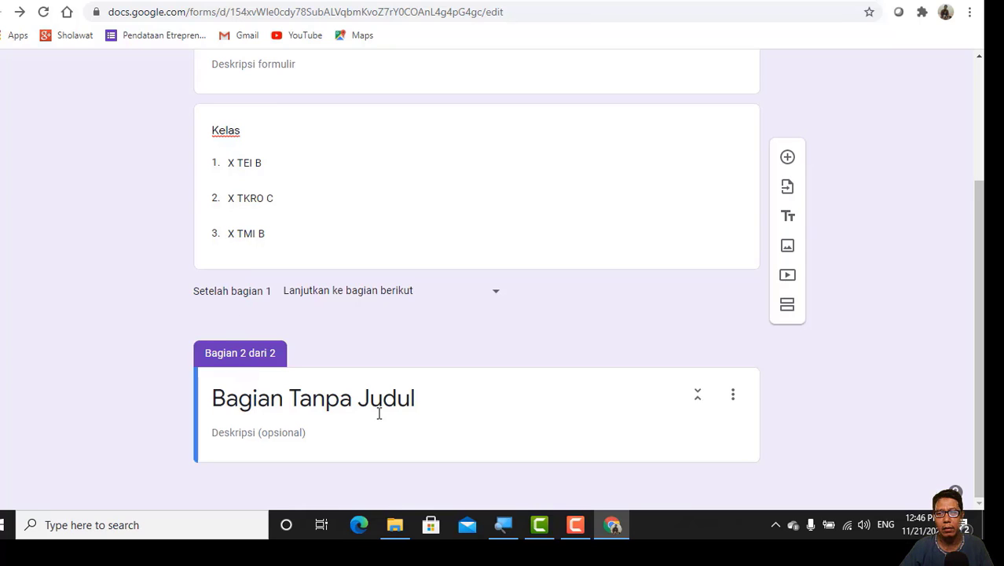
pyautogui.click(733, 399)
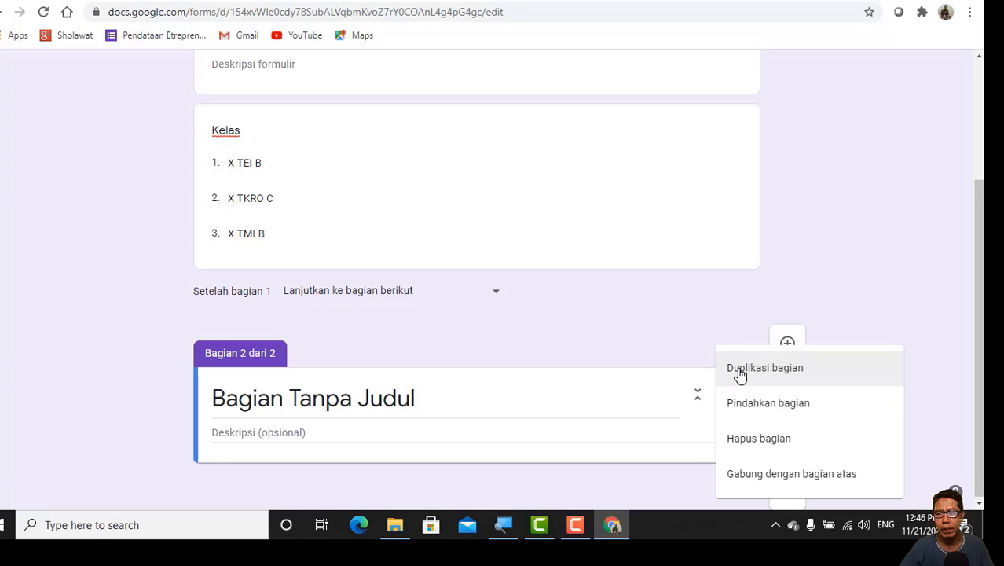
pyautogui.click(739, 375)
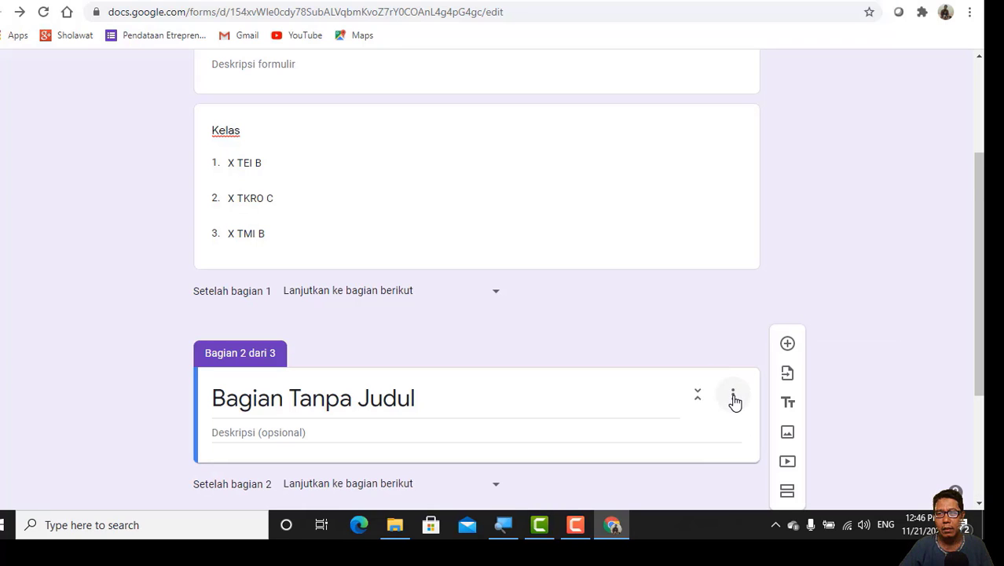
pyautogui.click(734, 399)
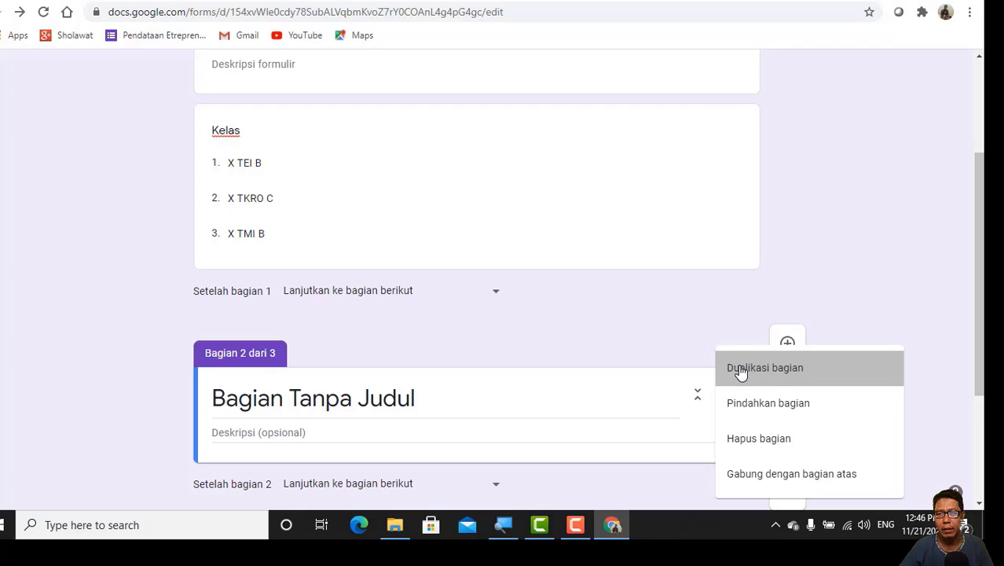
pyautogui.click(739, 373)
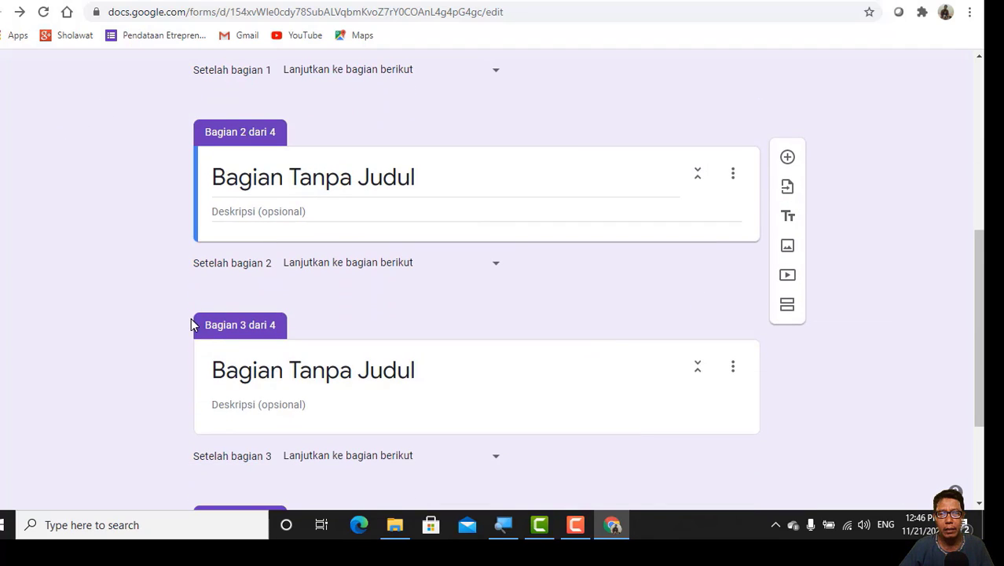
pyautogui.scroll(-2, 287, 338)
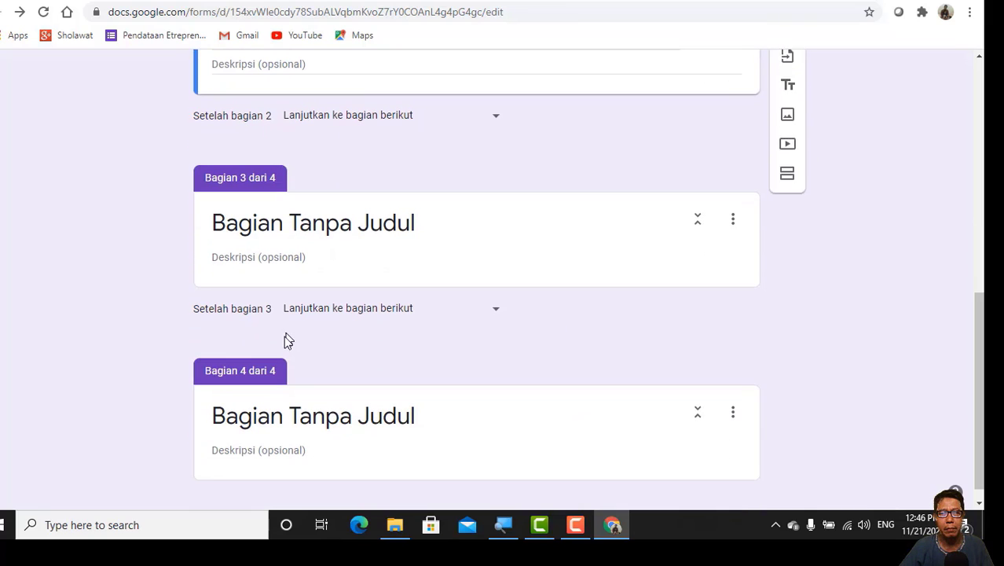
pyautogui.scroll(1, 301, 337)
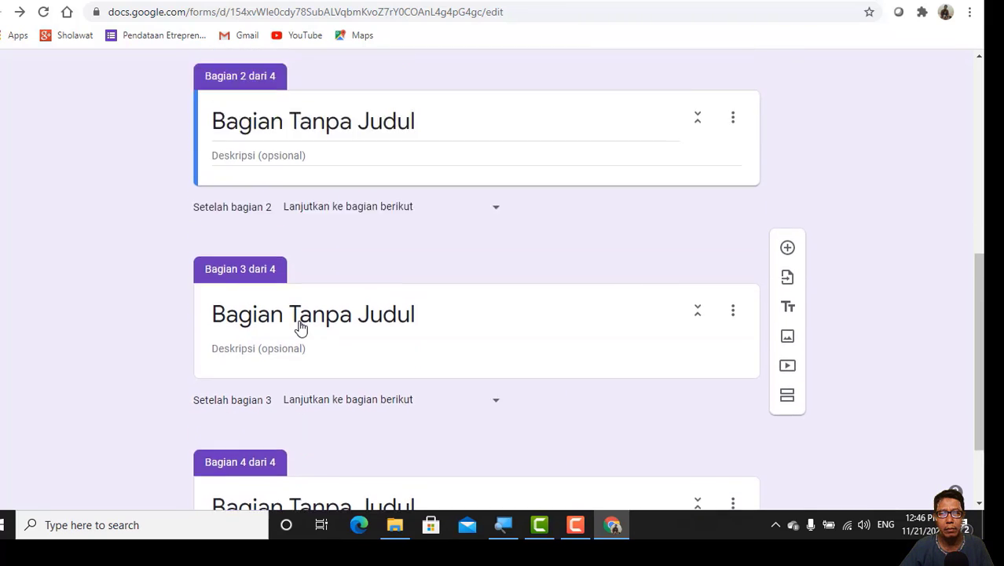
pyautogui.scroll(2, 300, 328)
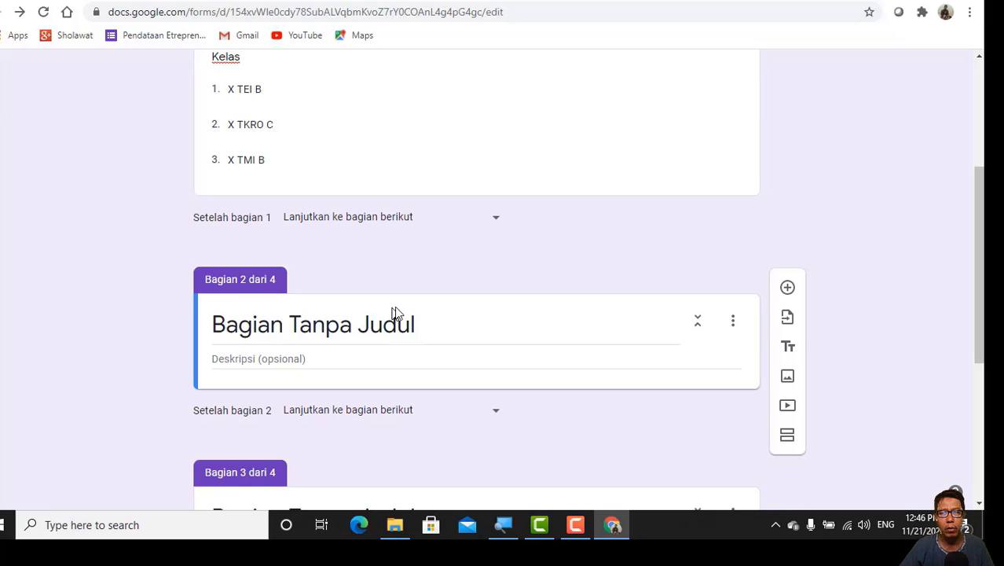
pyautogui.scroll(-2, 394, 311)
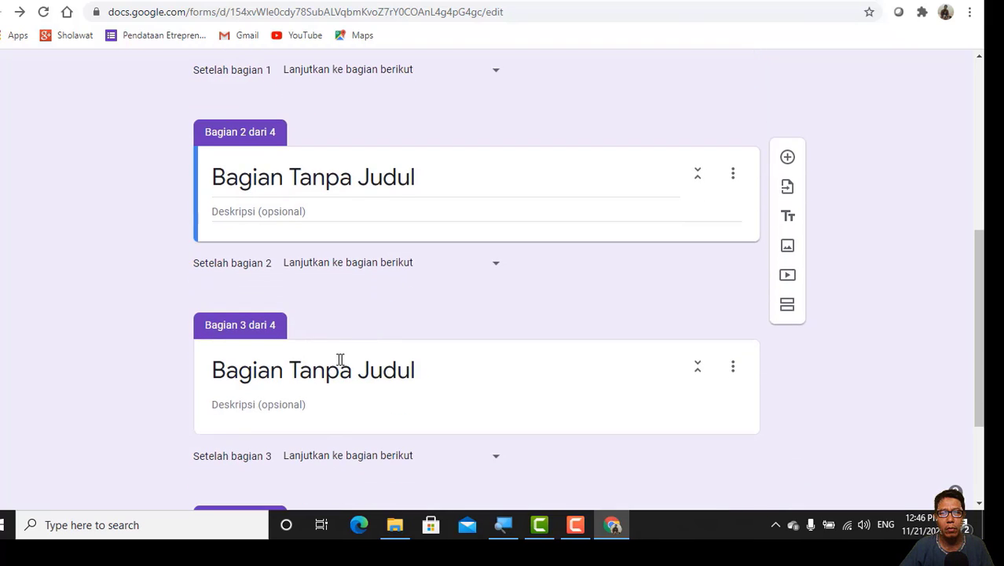
pyautogui.scroll(-2, 339, 358)
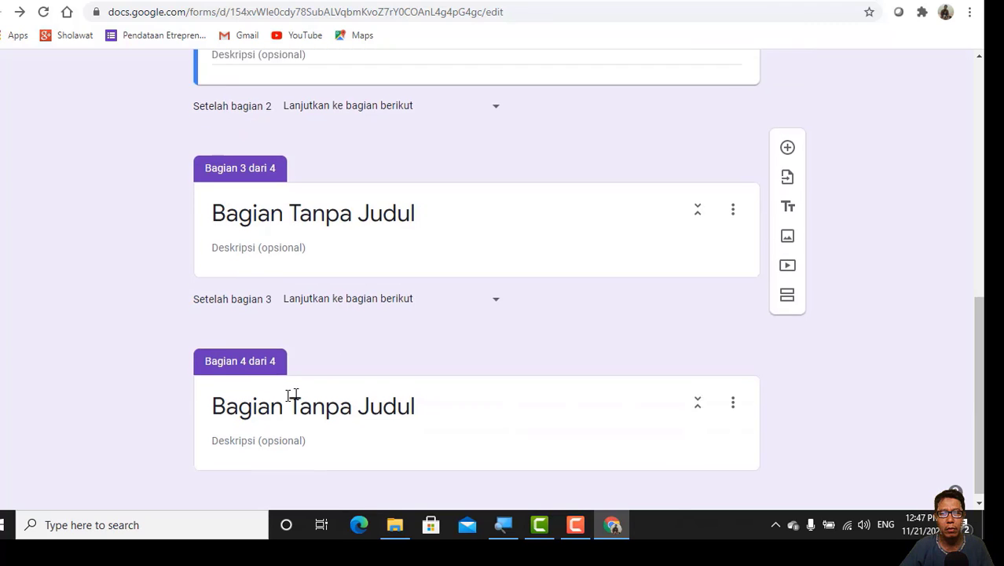
# Step: Duplicate section 2 once more to bring the form to five sections
pyautogui.scroll(1, 363, 391)
pyautogui.scroll(2, 363, 390)
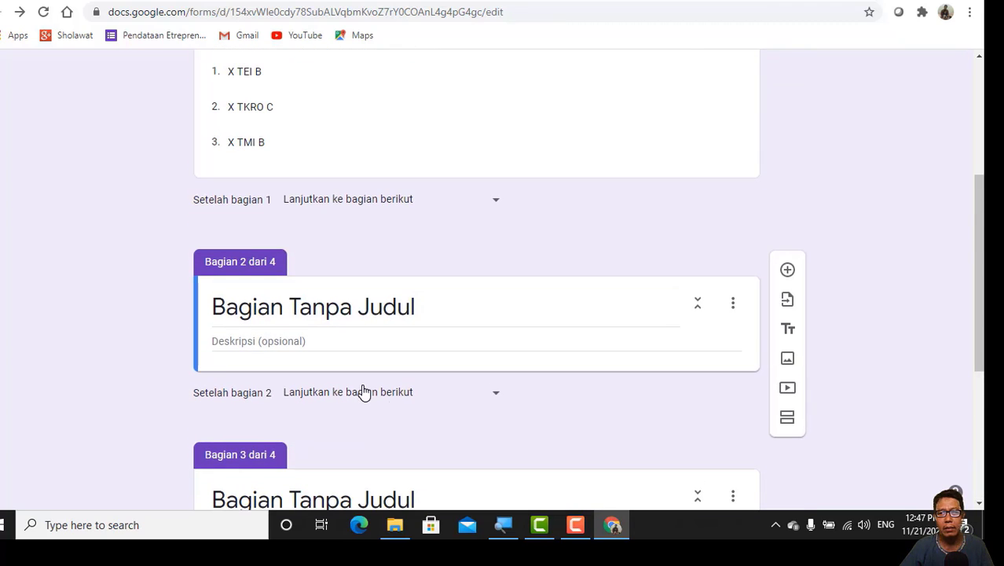
pyautogui.click(733, 304)
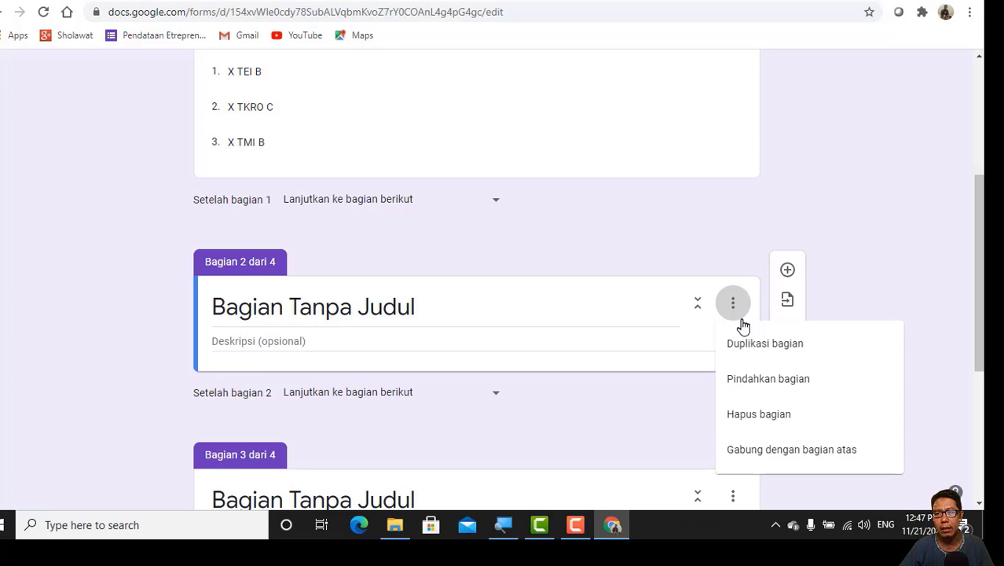
pyautogui.click(746, 345)
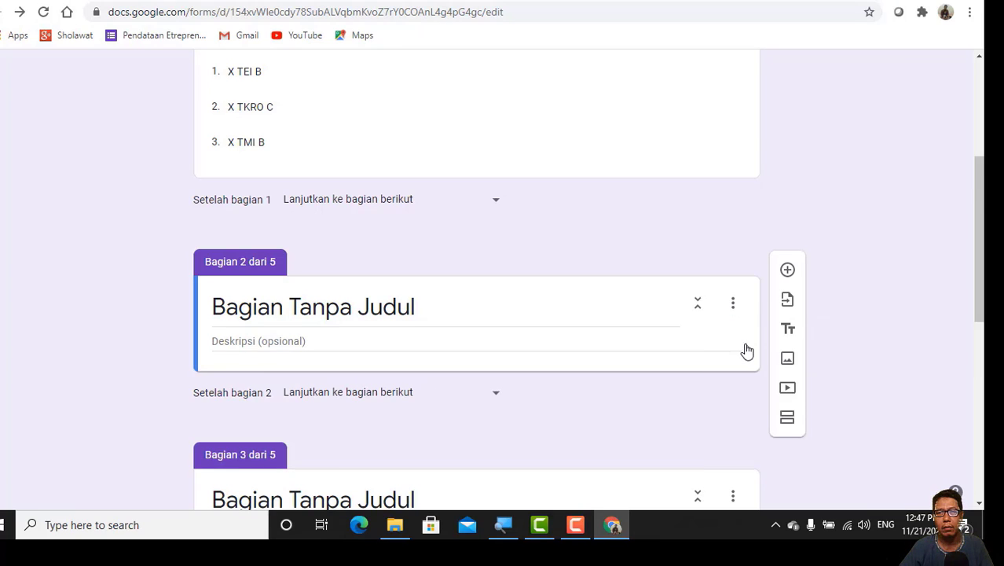
# Step: Replace the placeholder title of section 2 with "Identitas X TEI B"
pyautogui.tripleClick(262, 309)
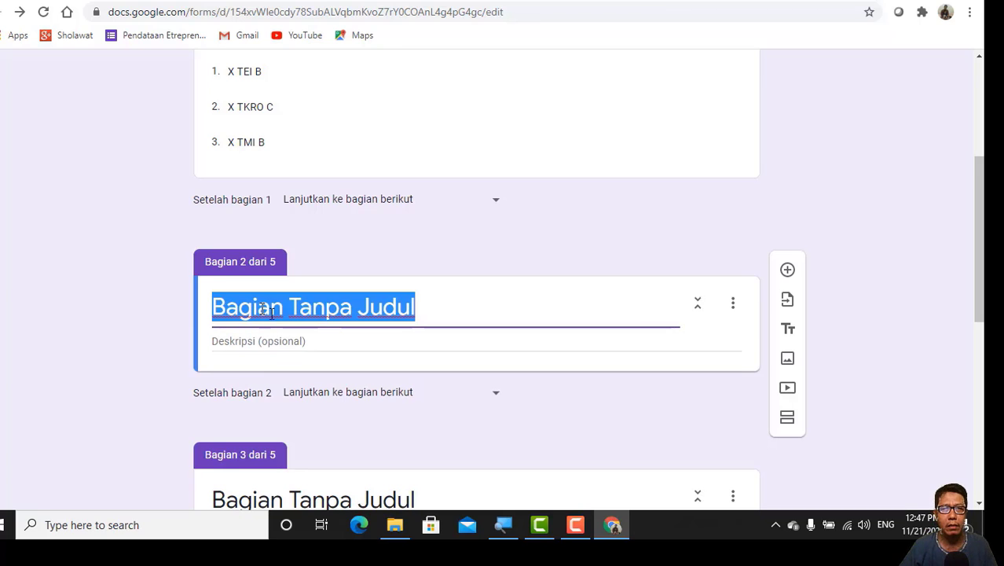
pyautogui.write('Ident')
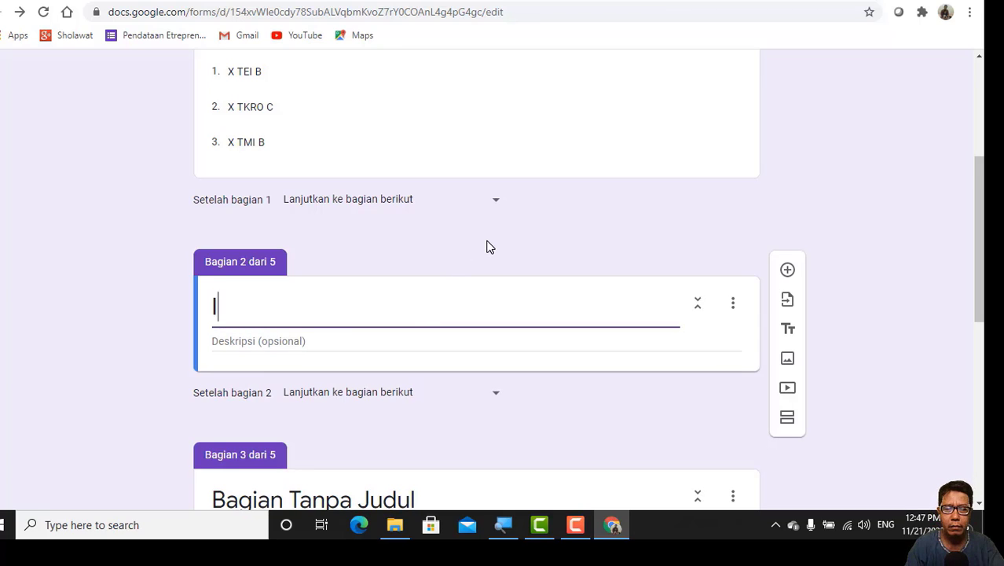
pyautogui.write('r')
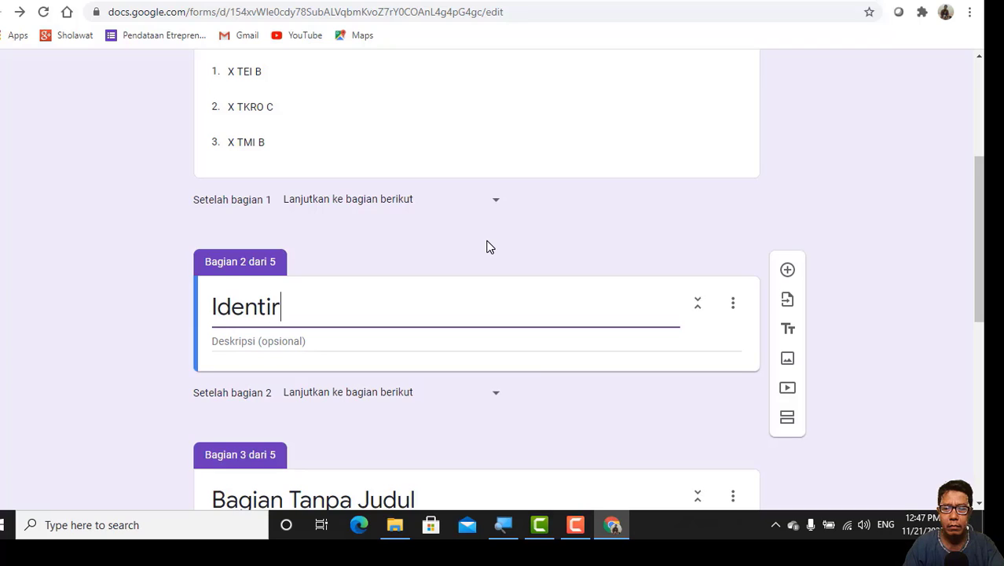
pyautogui.press('BackSpace')
pyautogui.write('tas')
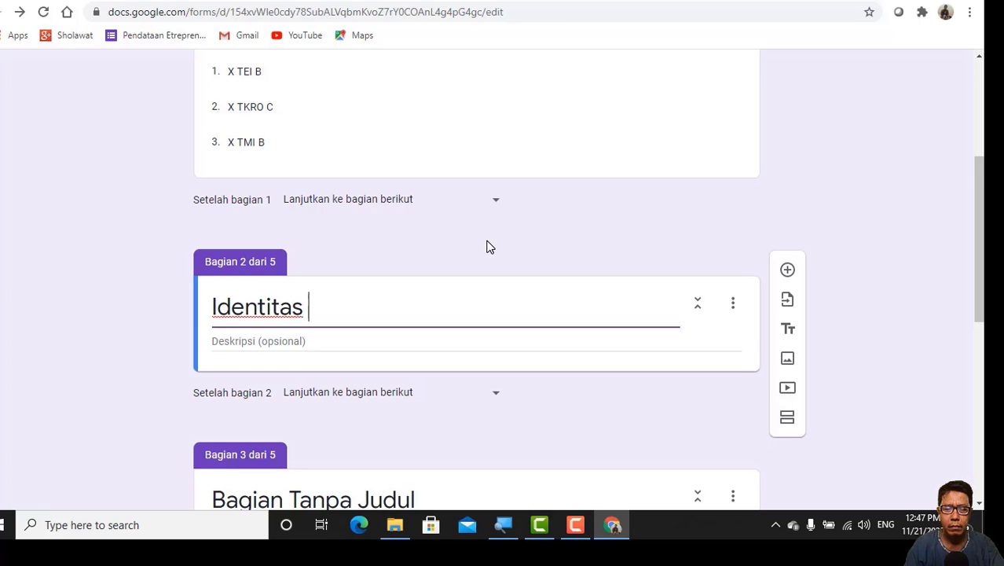
pyautogui.write(' X')
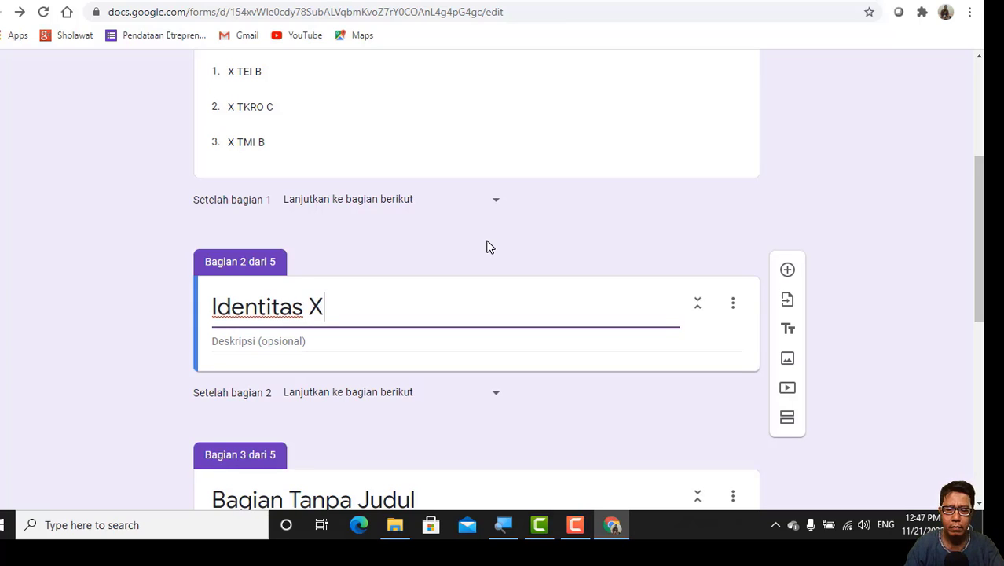
pyautogui.write(' TE')
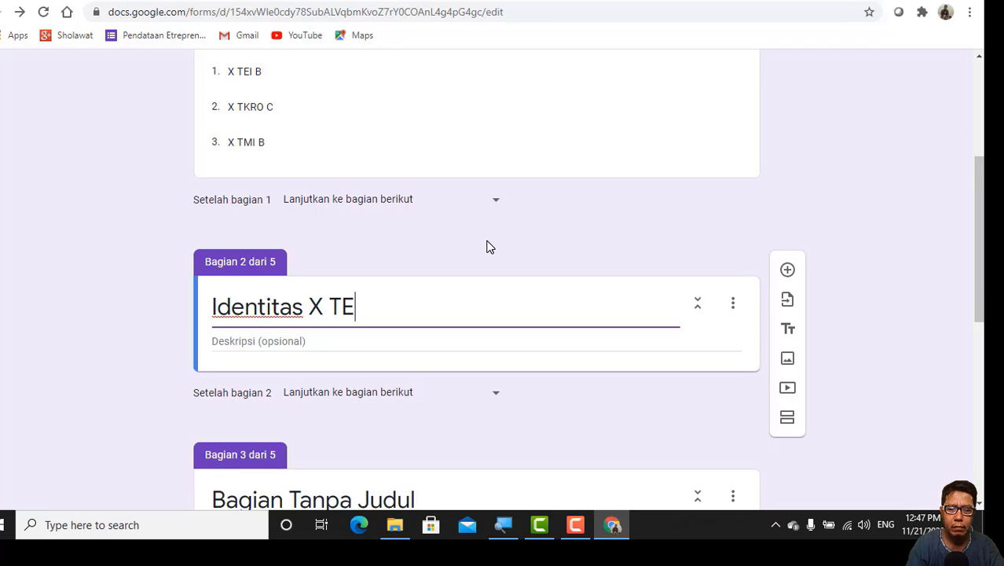
pyautogui.write('I B')
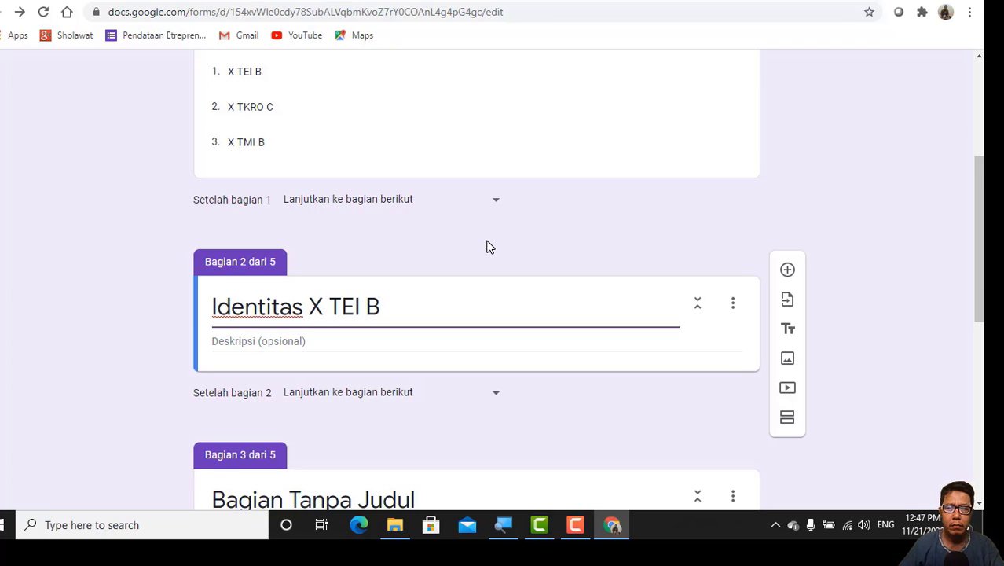
# Step: Replace the placeholder title of section 3 with "Identitas X TKRO C"
pyautogui.scroll(-3, 751, 206)
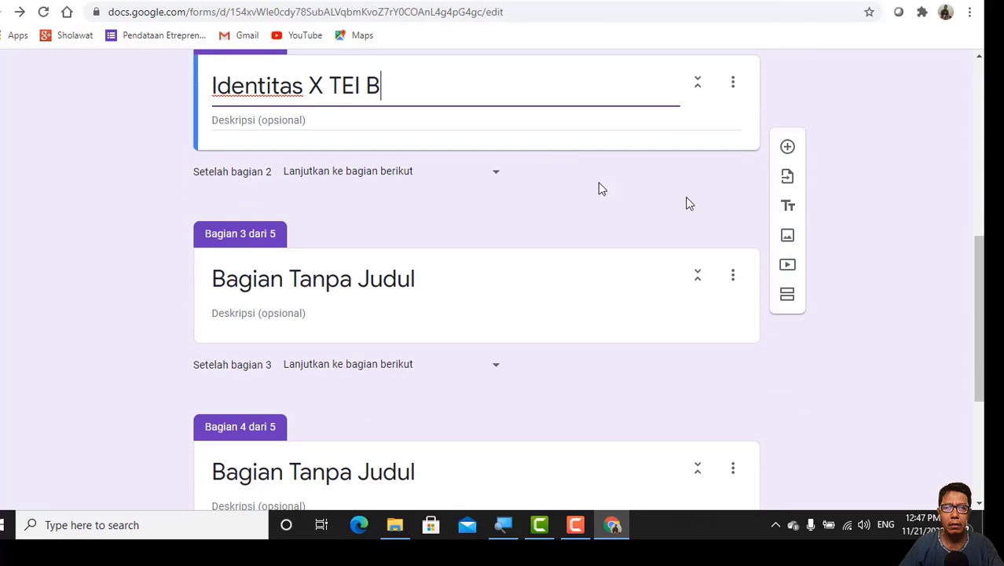
pyautogui.click(276, 286)
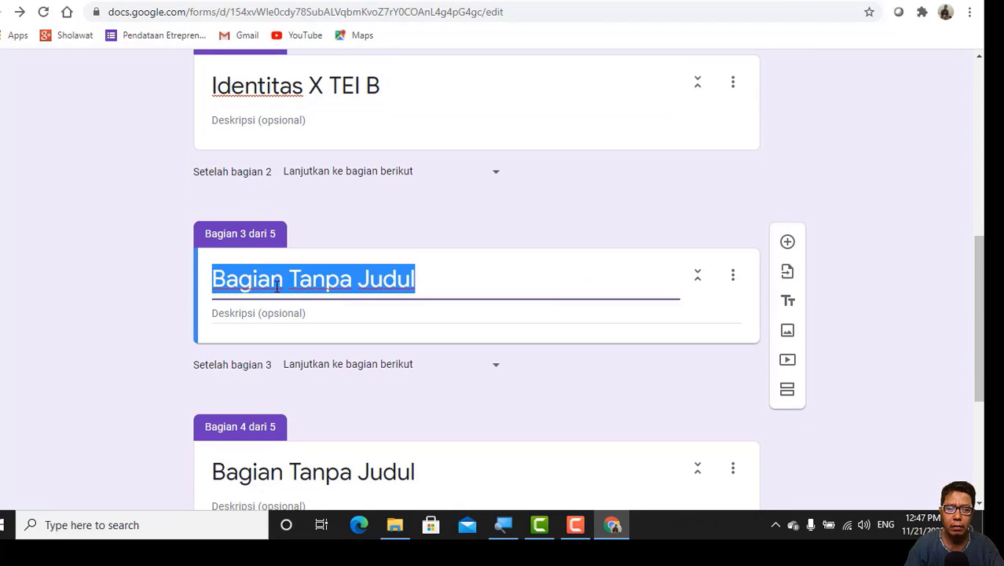
pyautogui.press('BackSpace')
pyautogui.write('Ide')
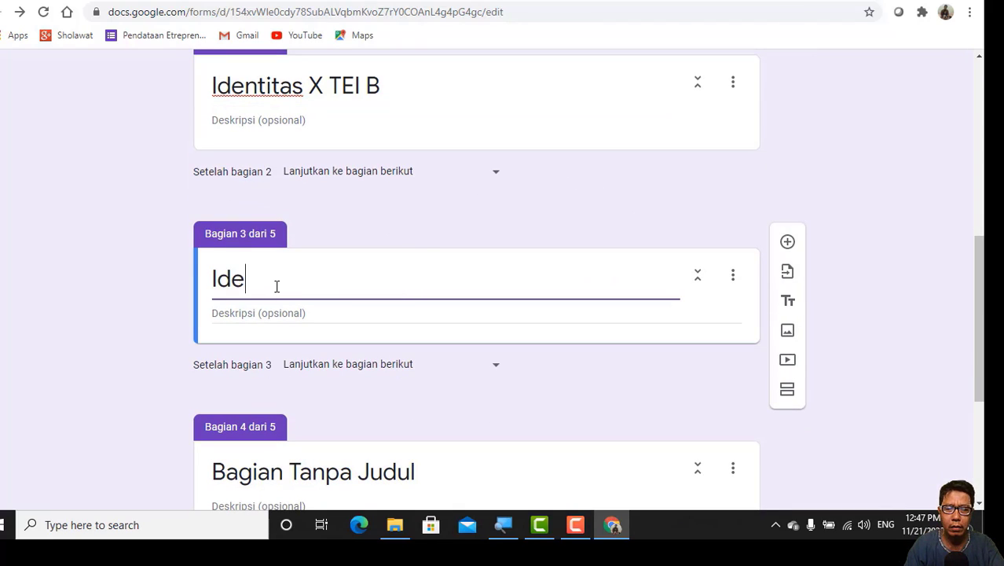
pyautogui.write('ntita')
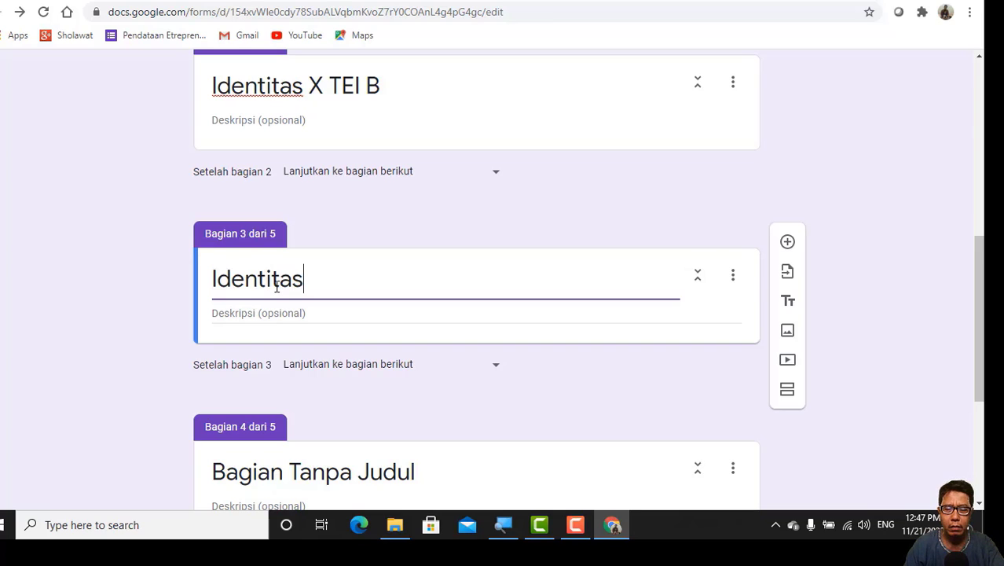
pyautogui.write('s')
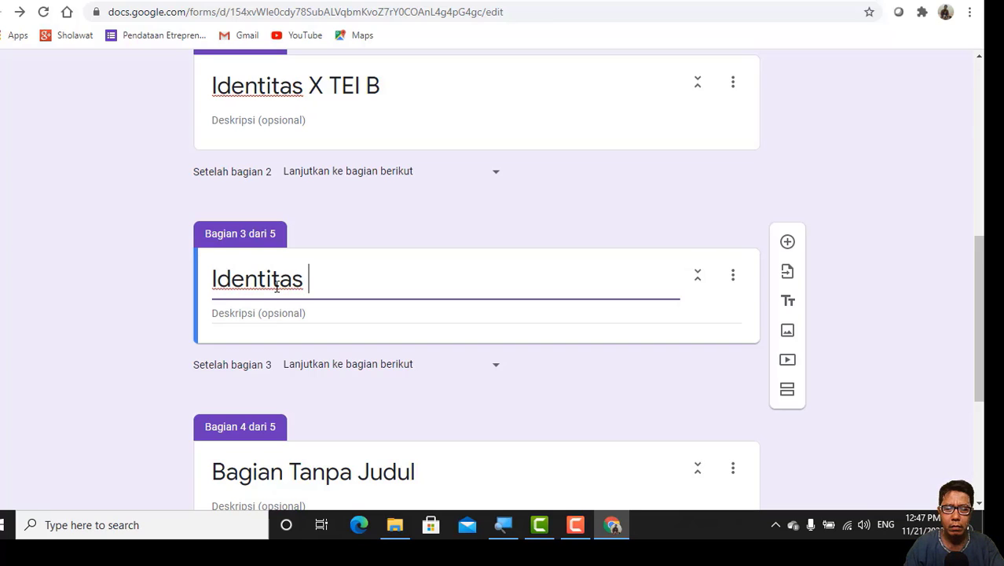
pyautogui.write(' X T')
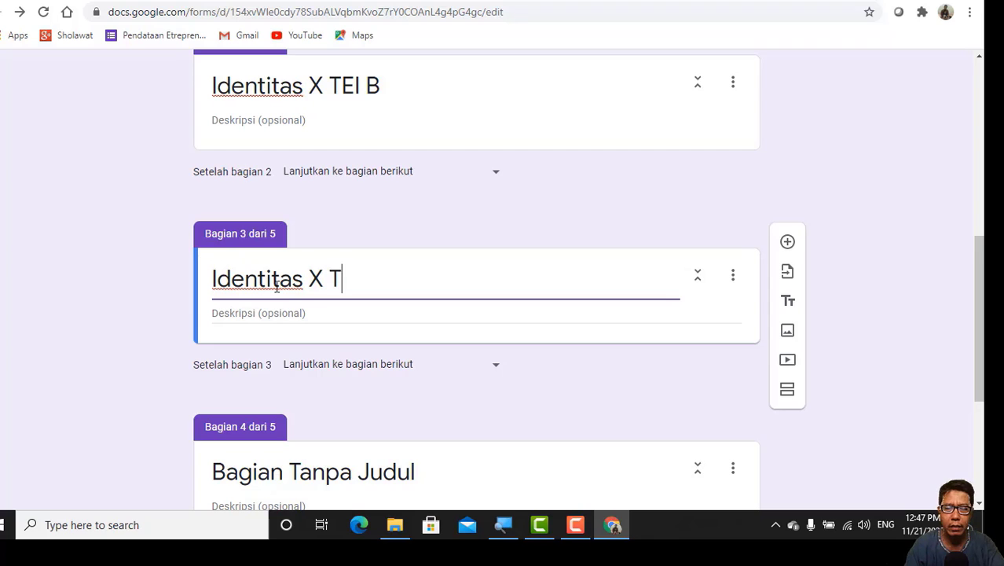
pyautogui.write('KRO C')
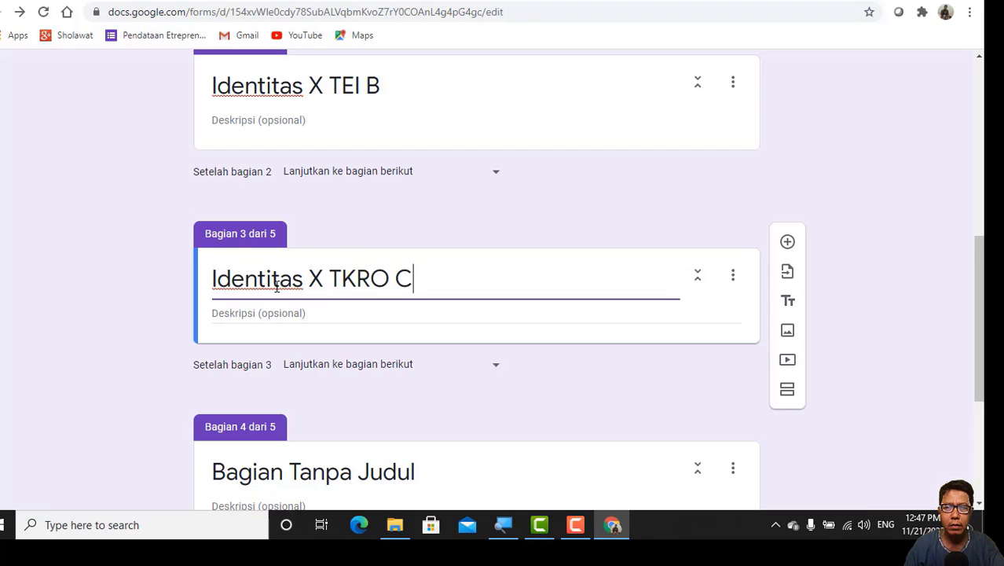
# Step: Replace the placeholder title of section 4 with "Identitas X TMI B"
pyautogui.scroll(-4, 277, 287)
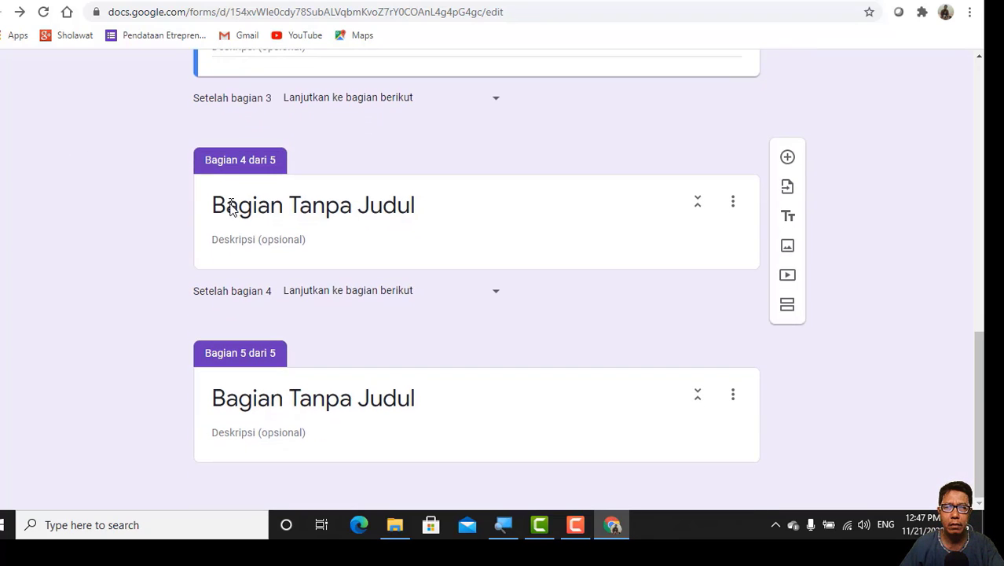
pyautogui.click(230, 204)
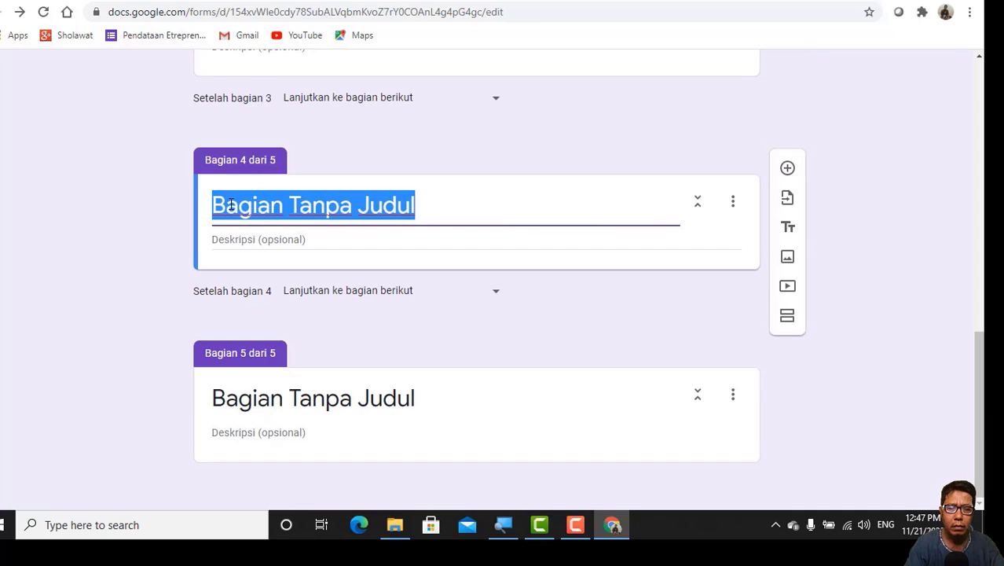
pyautogui.press('BackSpace')
pyautogui.write('Id')
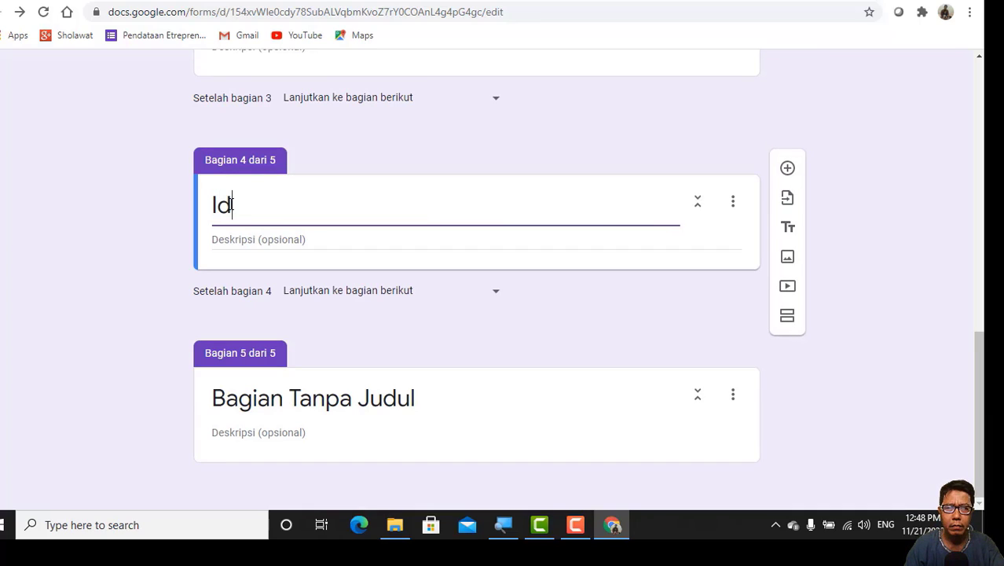
pyautogui.write('entit')
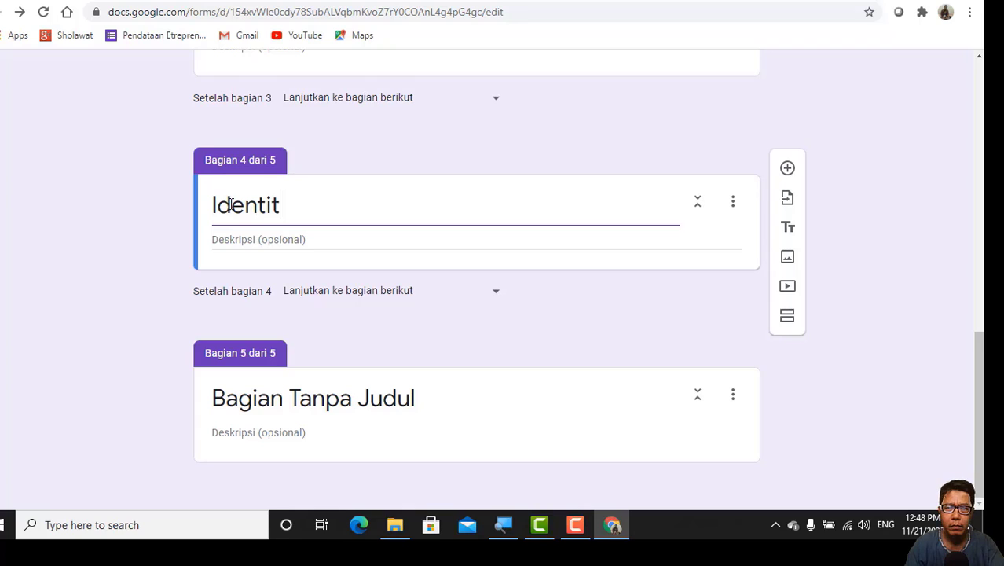
pyautogui.write('as ')
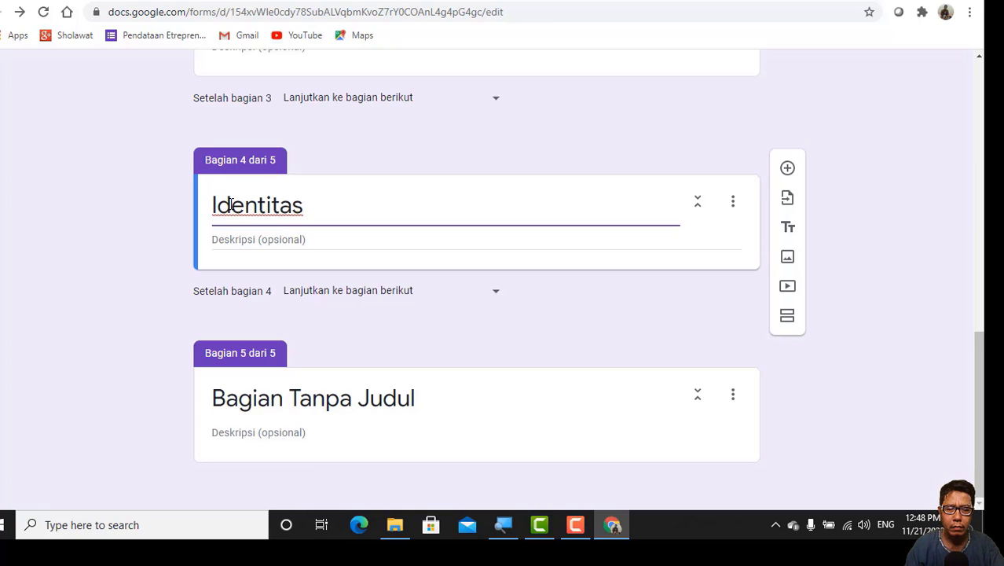
pyautogui.write('X T')
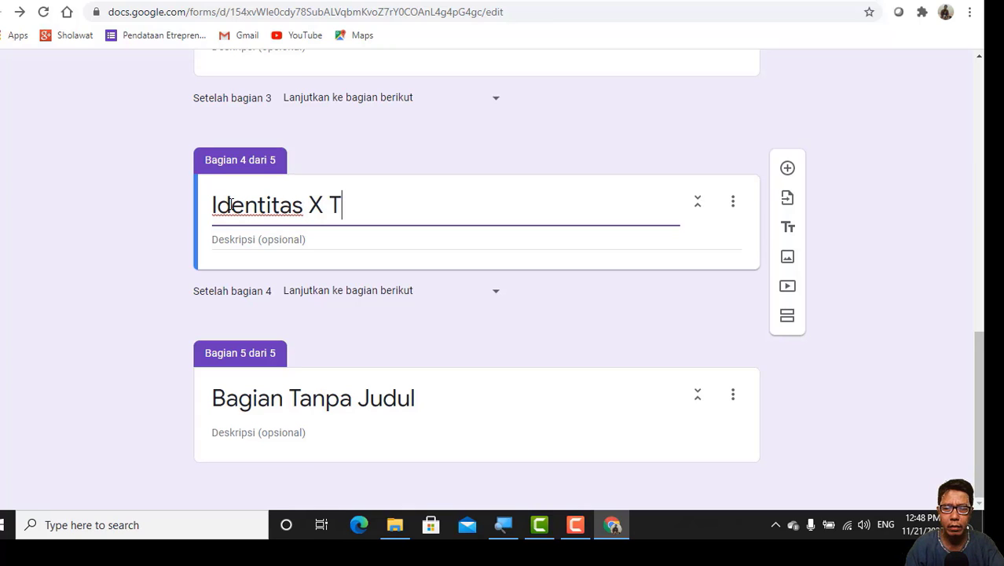
pyautogui.write('MIB')
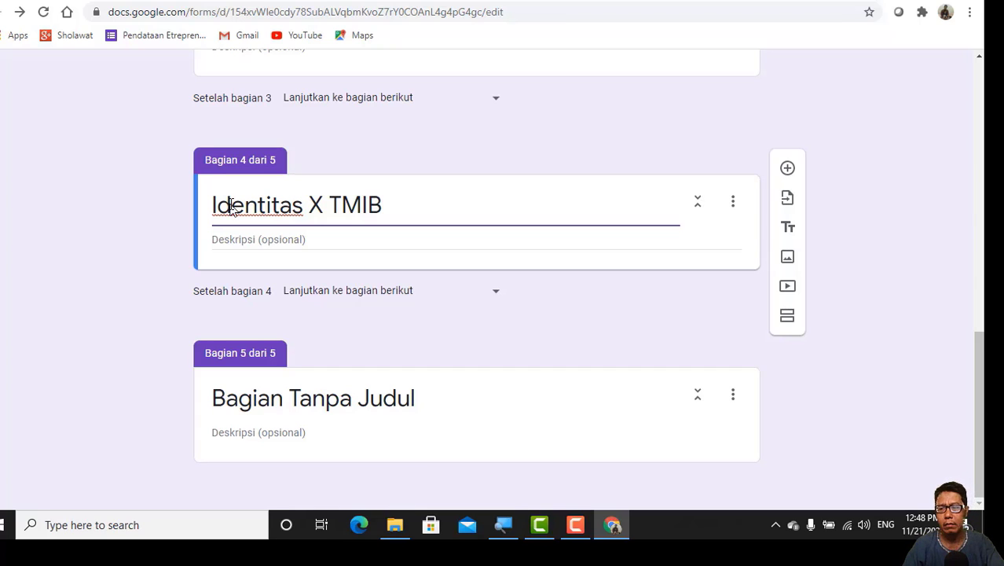
pyautogui.press('BackSpace')
pyautogui.write('B')
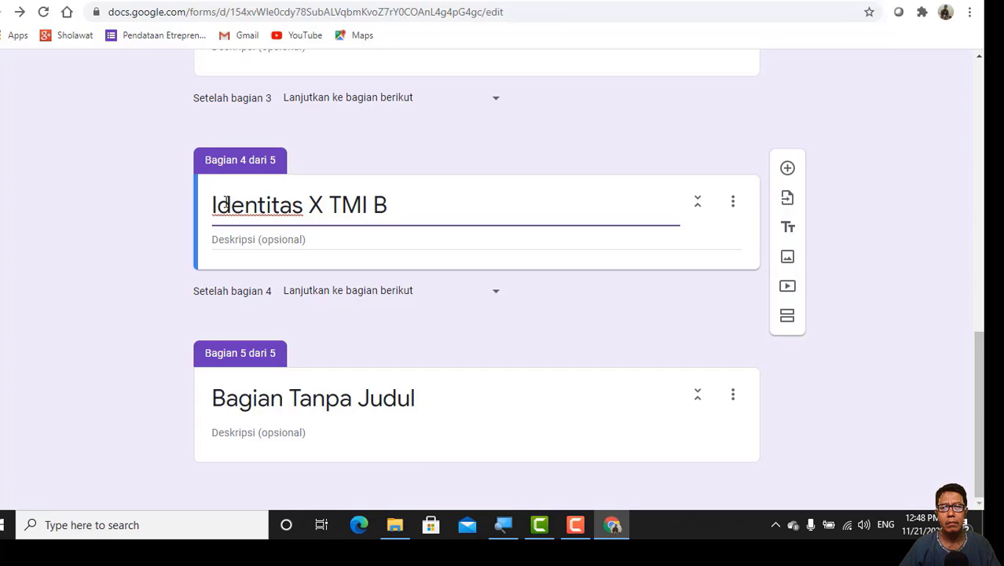
# Step: Replace the placeholder title of section 5 with "Soal"
pyautogui.click(222, 406)
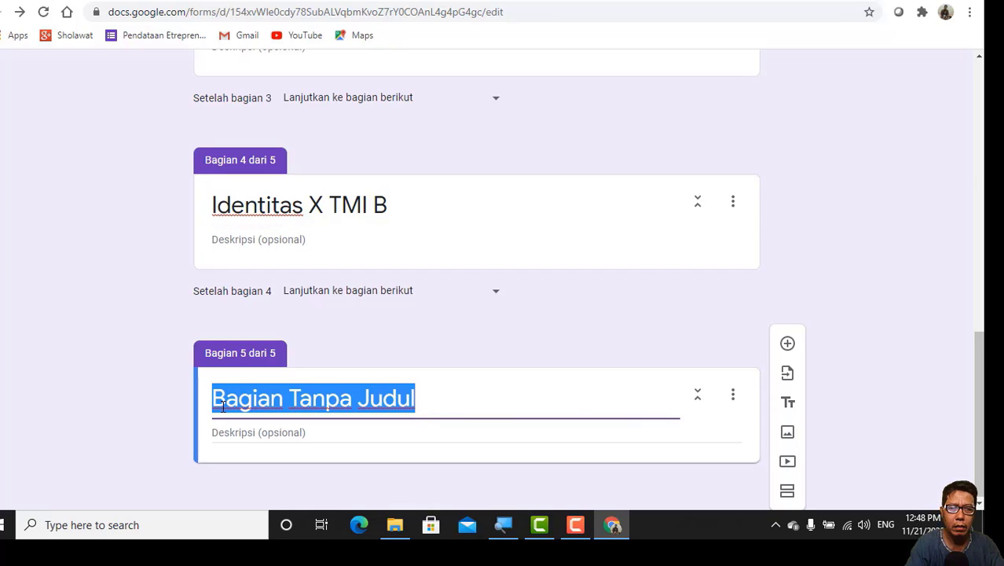
pyautogui.write('SO')
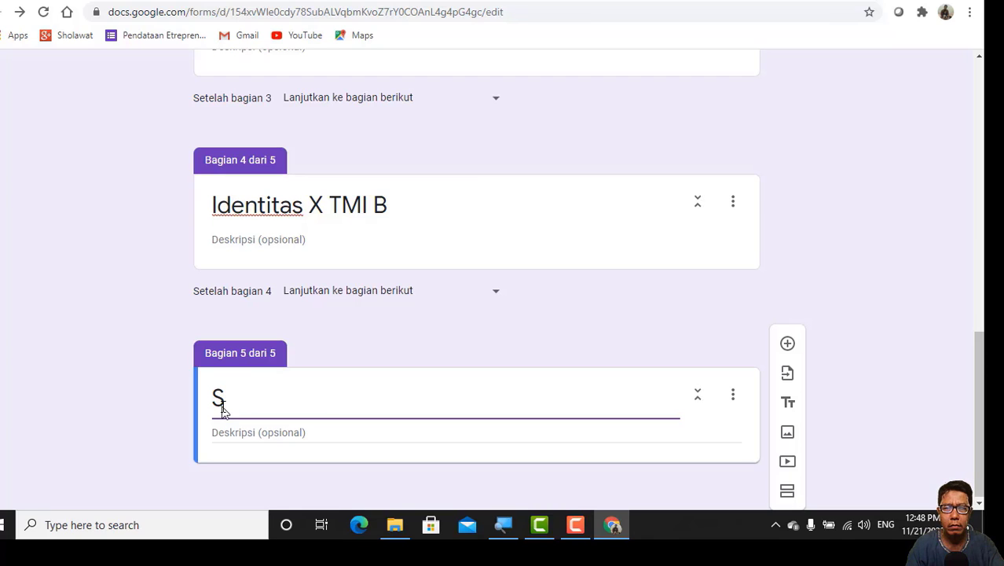
pyautogui.write('oal')
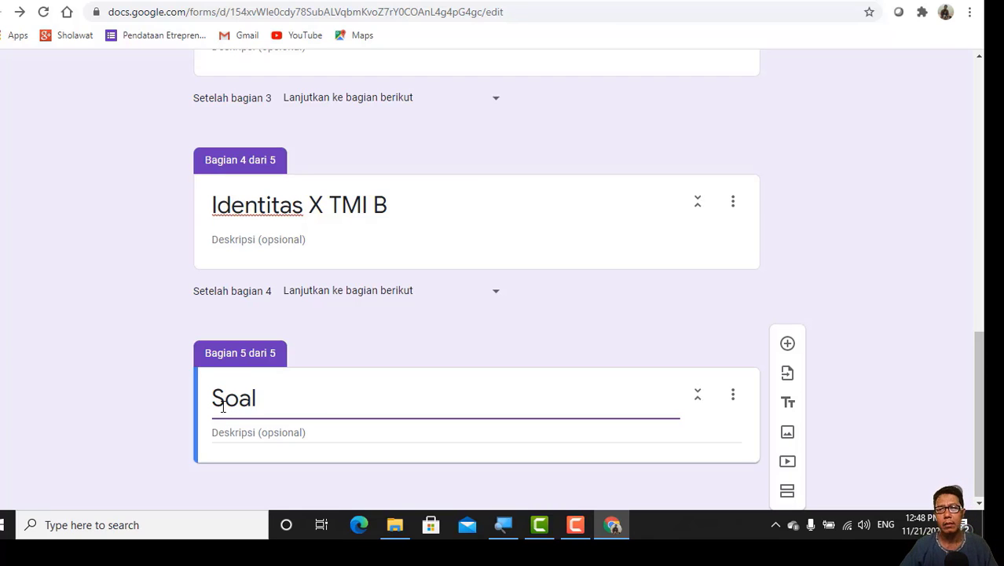
# Step: In the Kelas question, make the answer X TEI B go to "Buka bagian 2 (Identitas X TEI B)"
pyautogui.scroll(7, 228, 417)
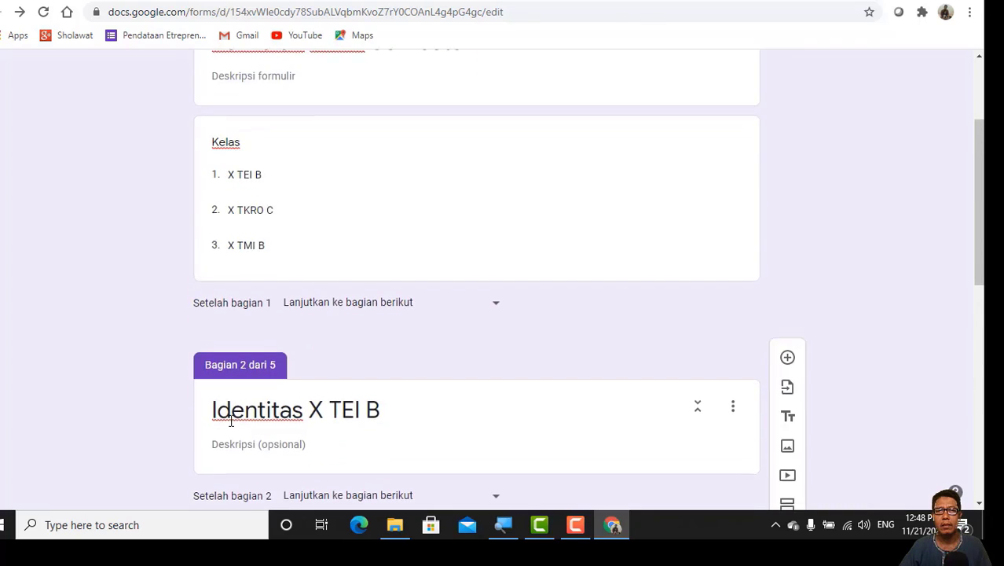
pyautogui.scroll(2, 231, 421)
pyautogui.scroll(-2, 231, 421)
pyautogui.click(353, 223)
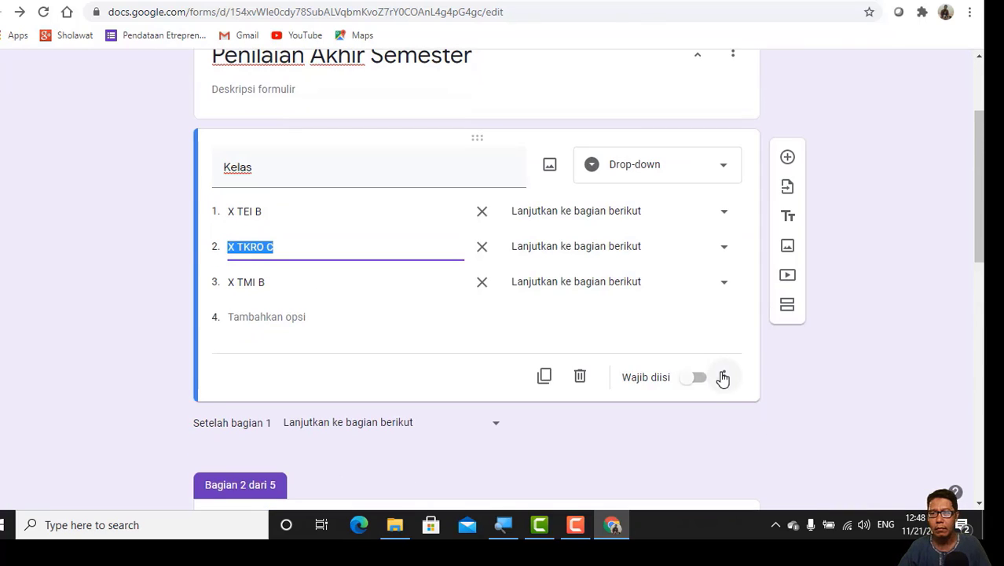
pyautogui.click(725, 380)
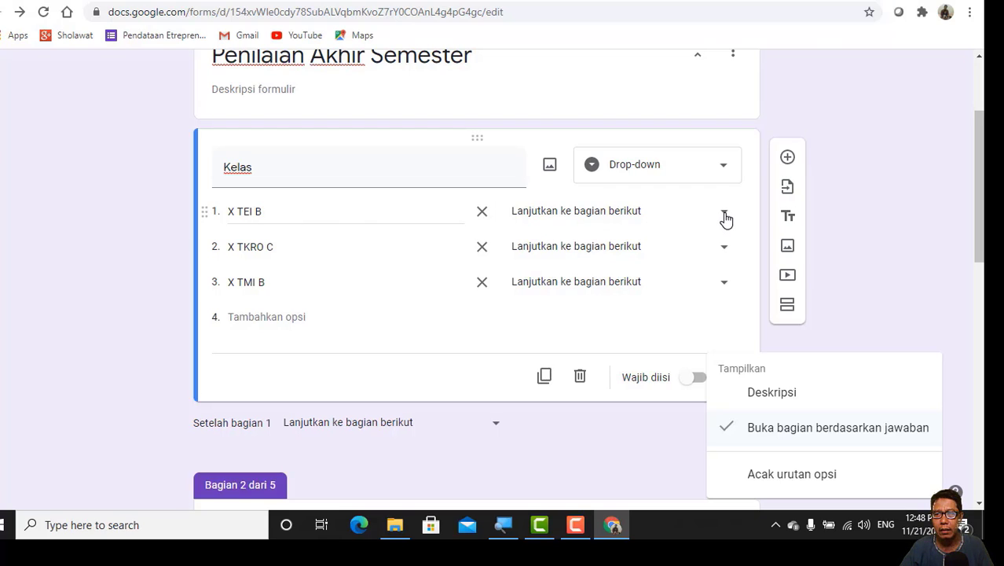
pyautogui.click(725, 220)
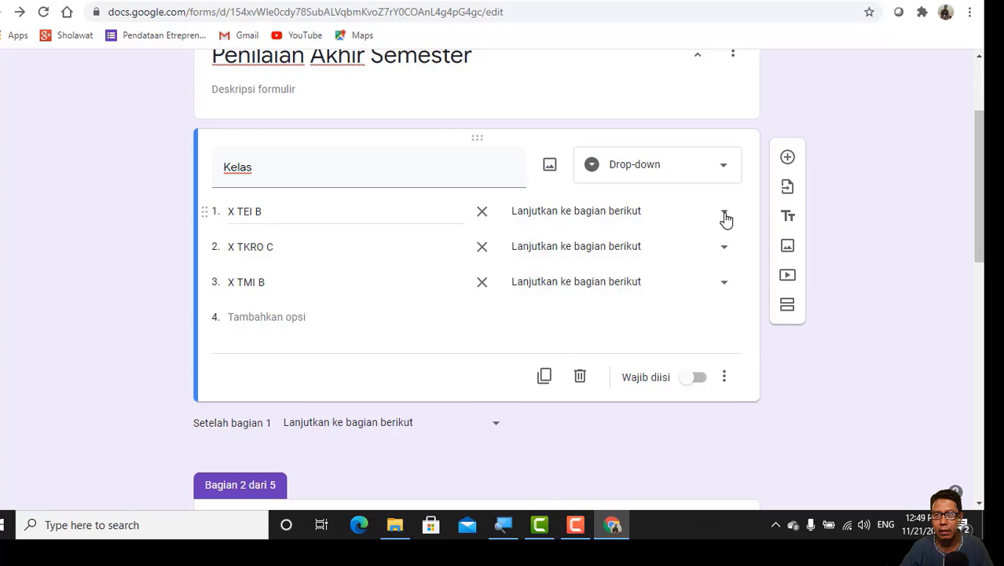
pyautogui.click(724, 218)
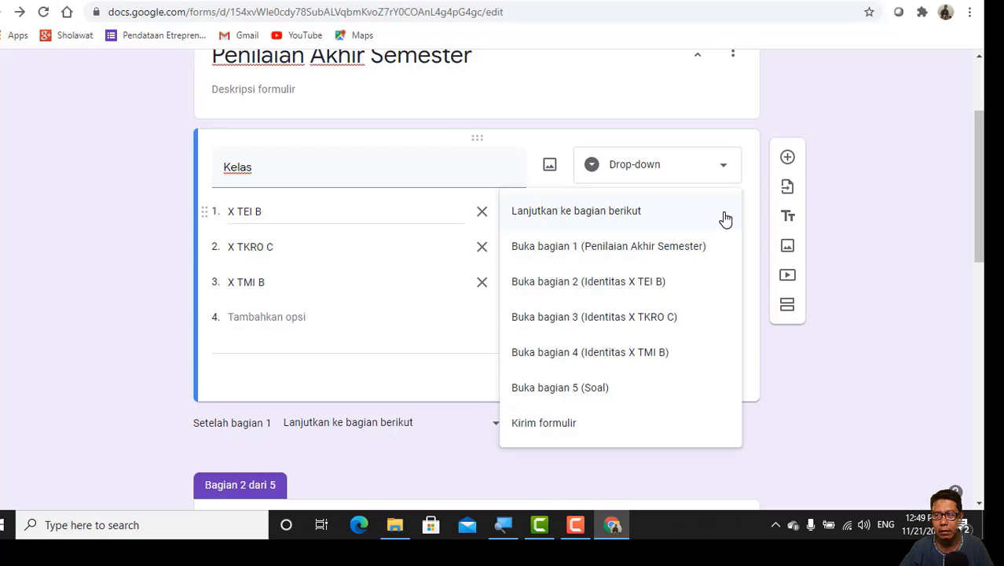
pyautogui.click(646, 290)
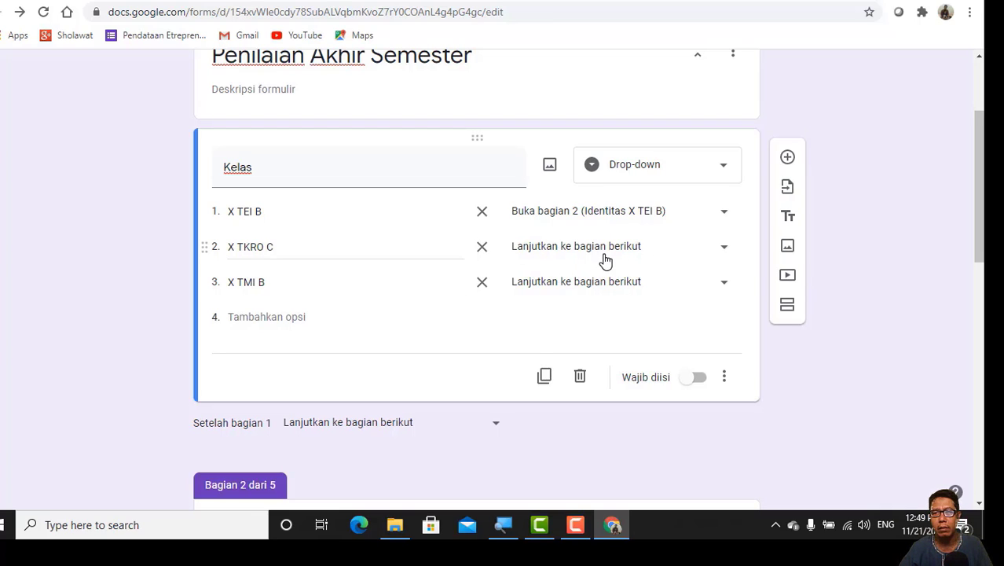
# Step: In the required Kelas question, route X TKRO C to "Buka bagian 3 (Identitas X TKRO C)" and X TMI B to "Buka bagian 4 (Identitas X TMI B)"
pyautogui.click(723, 249)
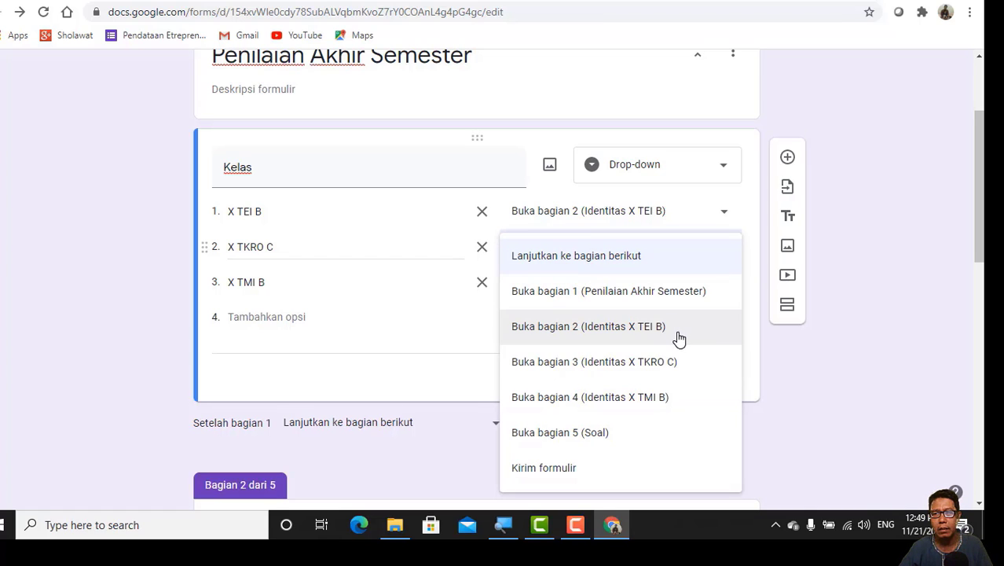
pyautogui.click(640, 366)
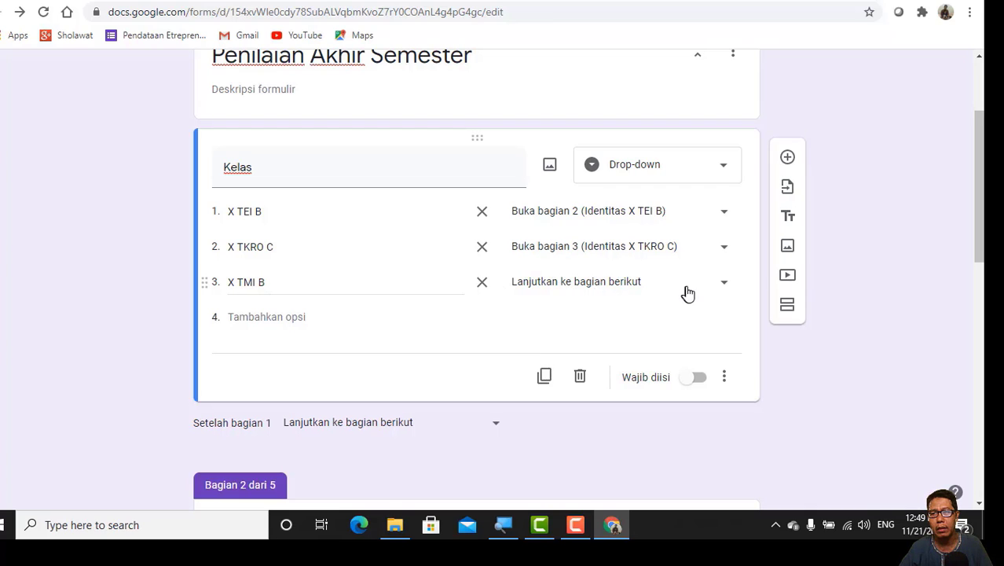
pyautogui.click(724, 283)
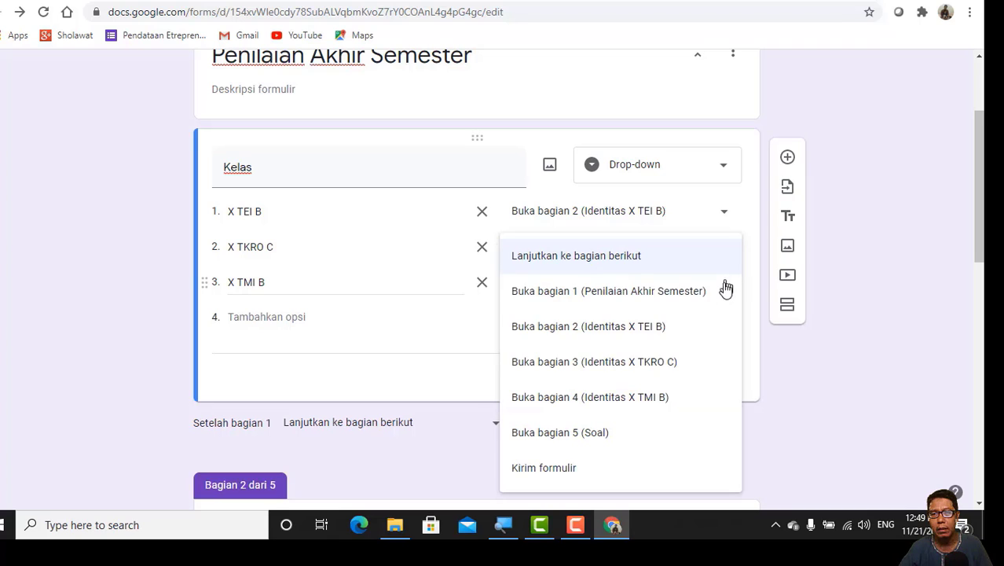
pyautogui.click(652, 399)
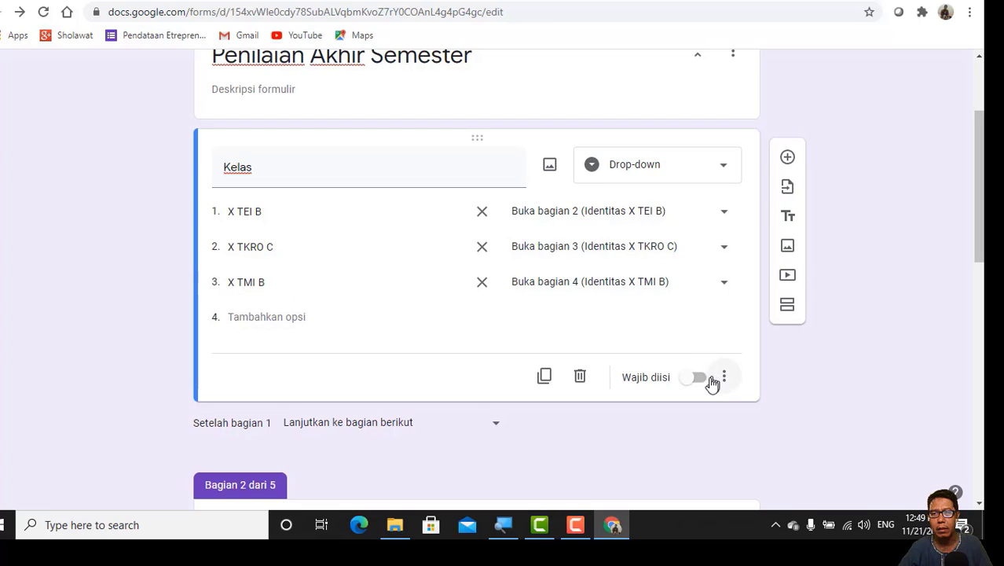
pyautogui.click(698, 378)
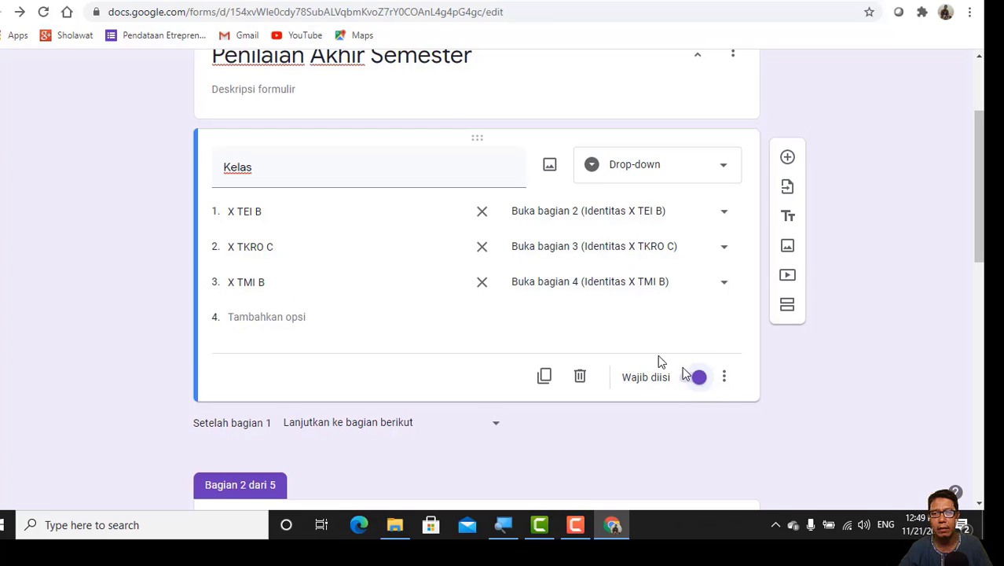
# Step: Make section 3 (Identitas X TKRO C) continue to "Buka bagian 5 (Soal)" after it is completed
pyautogui.scroll(-5, 298, 139)
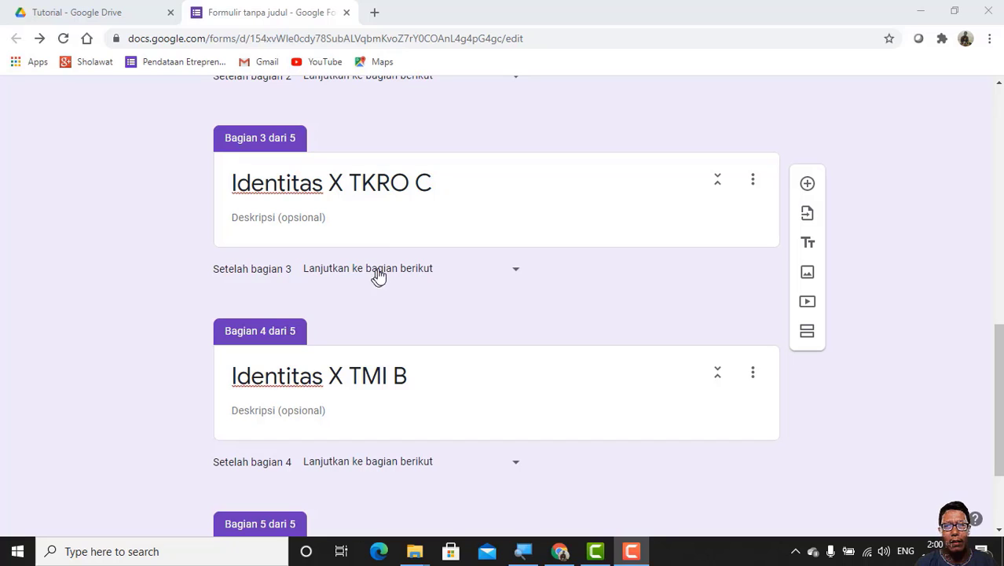
pyautogui.click(517, 275)
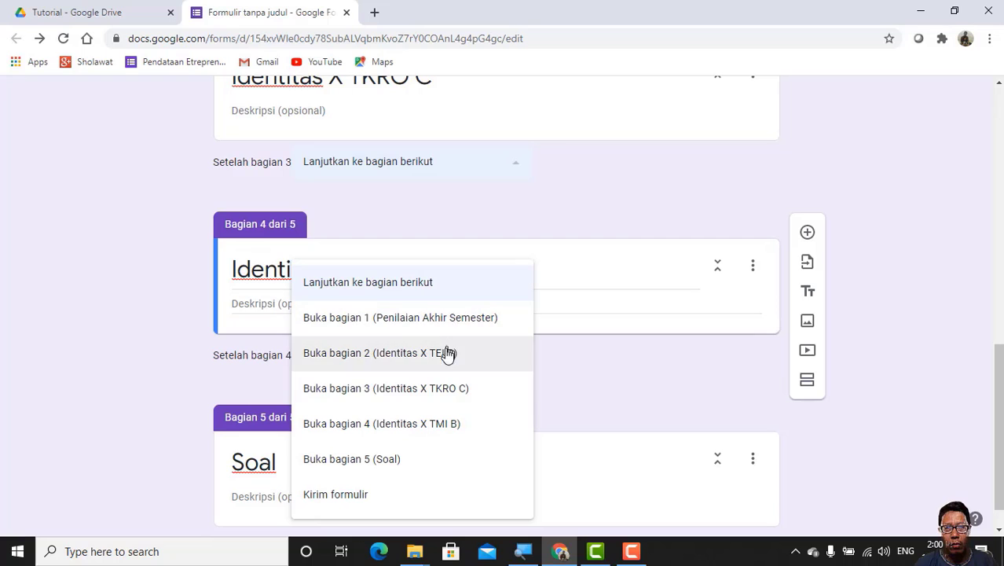
pyautogui.click(385, 466)
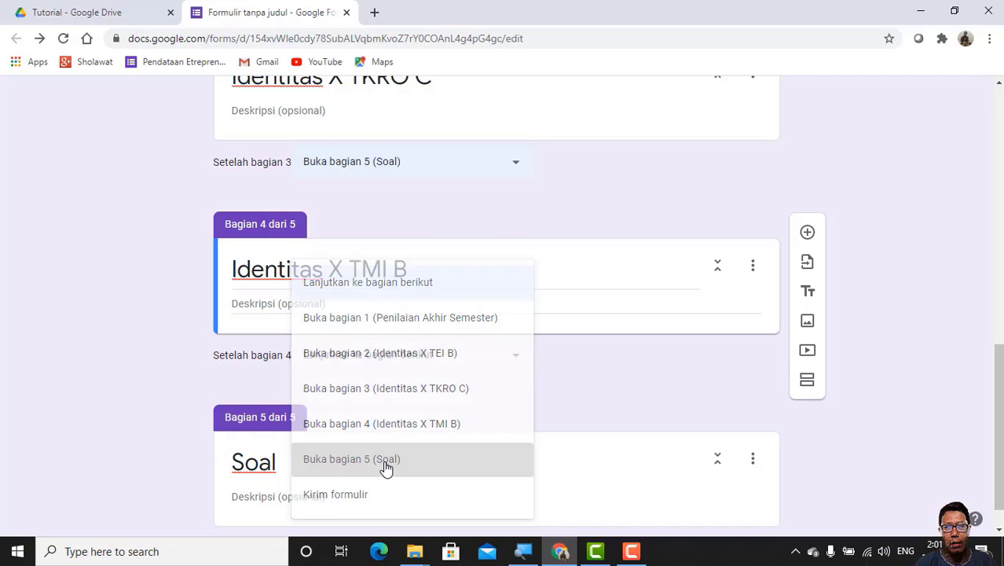
pyautogui.scroll(-1, 418, 344)
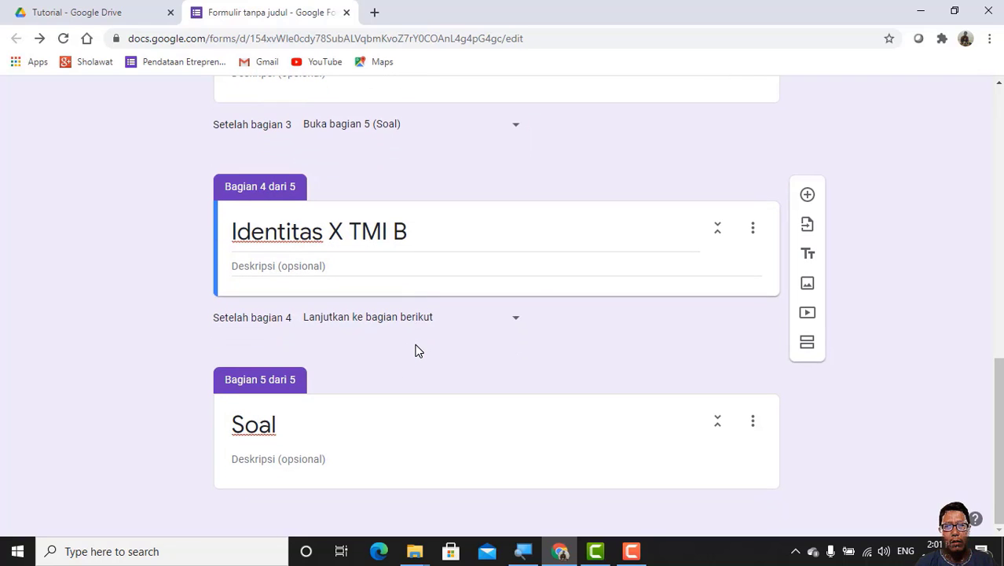
pyautogui.scroll(4, 415, 348)
pyautogui.scroll(-1, 415, 345)
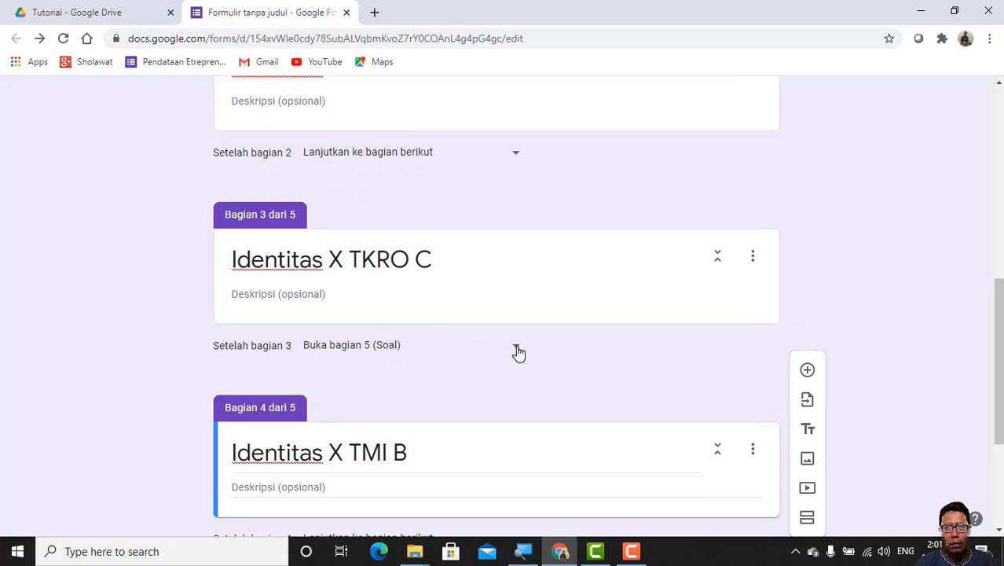
pyautogui.click(518, 351)
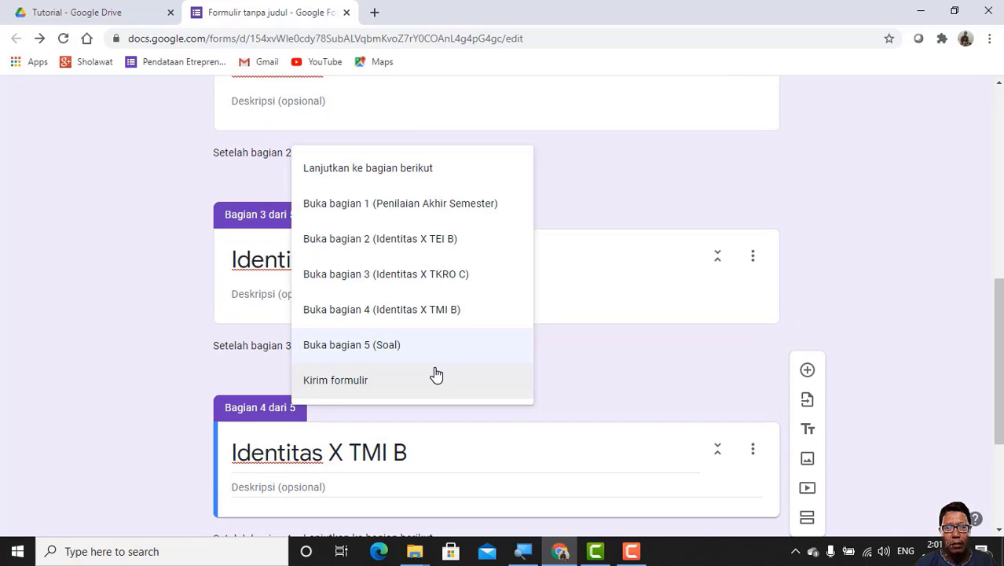
pyautogui.click(381, 345)
# Step: Make section 2 (Identitas X TEI B) continue to "Buka bagian 5 (Soal)" after it is completed
pyautogui.scroll(2, 421, 297)
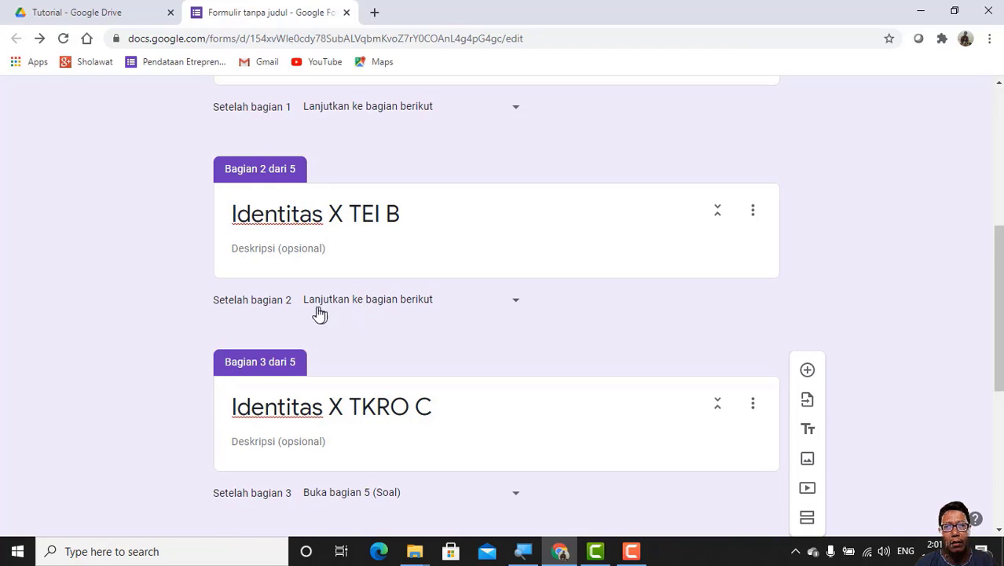
pyautogui.click(515, 303)
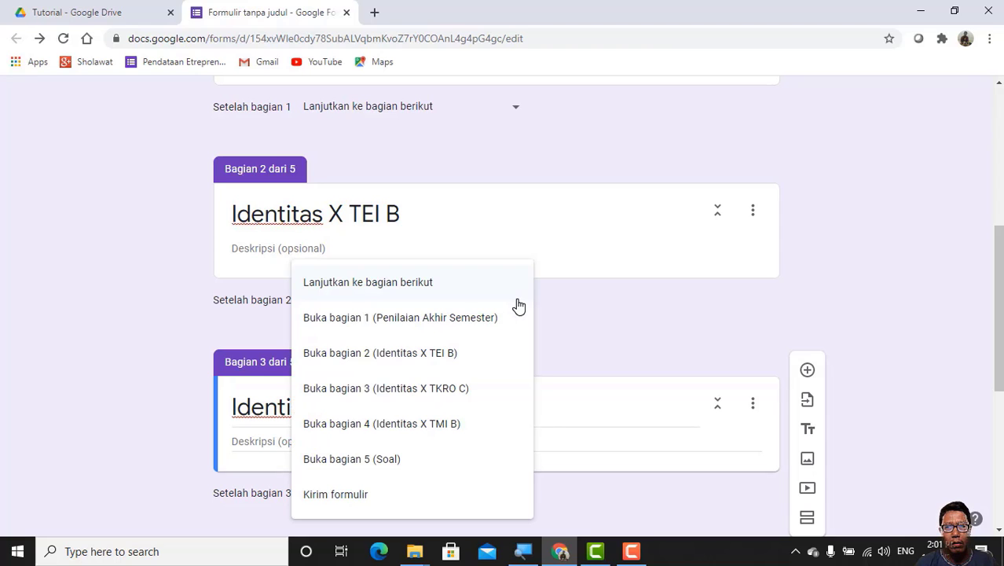
pyautogui.click(385, 463)
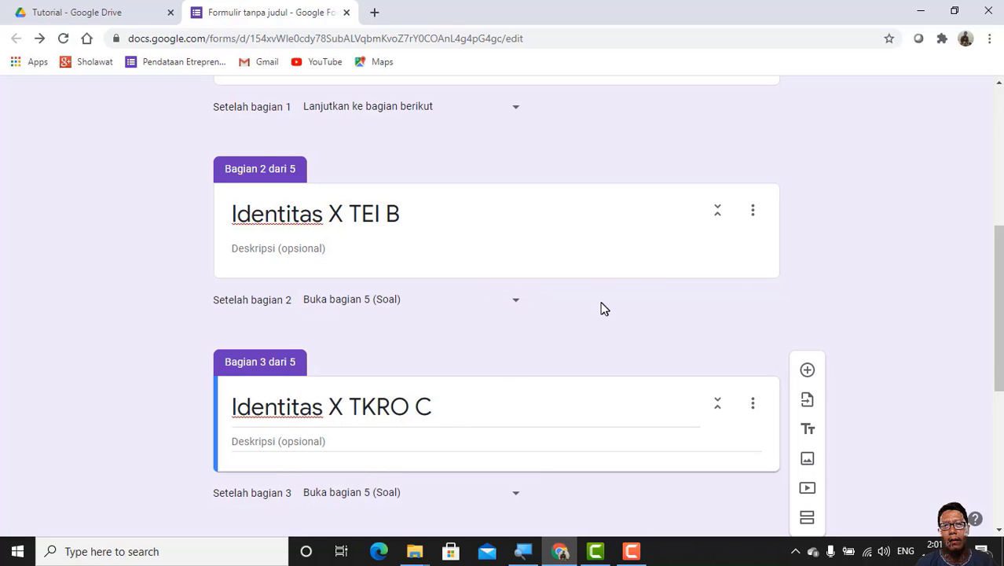
# Step: Add a question titled "Nomor Urut Daftar Hadir" to section 2 (Identitas X TEI B)
pyautogui.scroll(3, 601, 308)
pyautogui.scroll(-6, 601, 308)
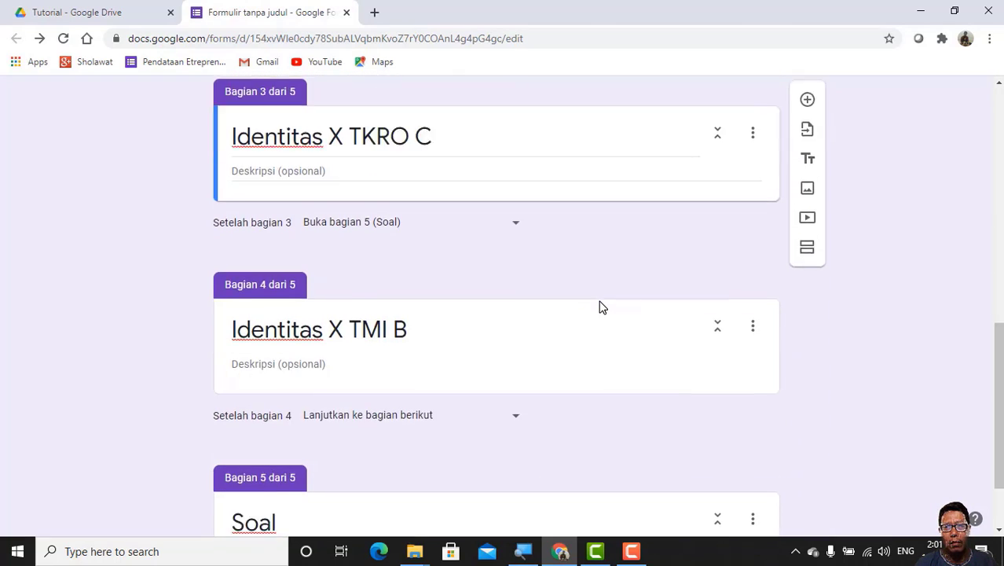
pyautogui.scroll(-1, 601, 308)
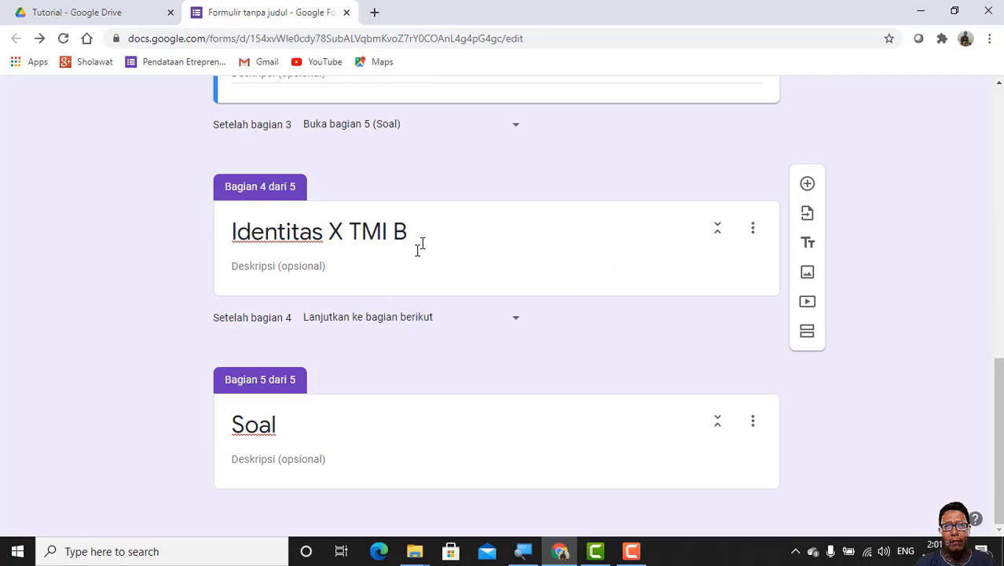
pyautogui.scroll(3, 424, 246)
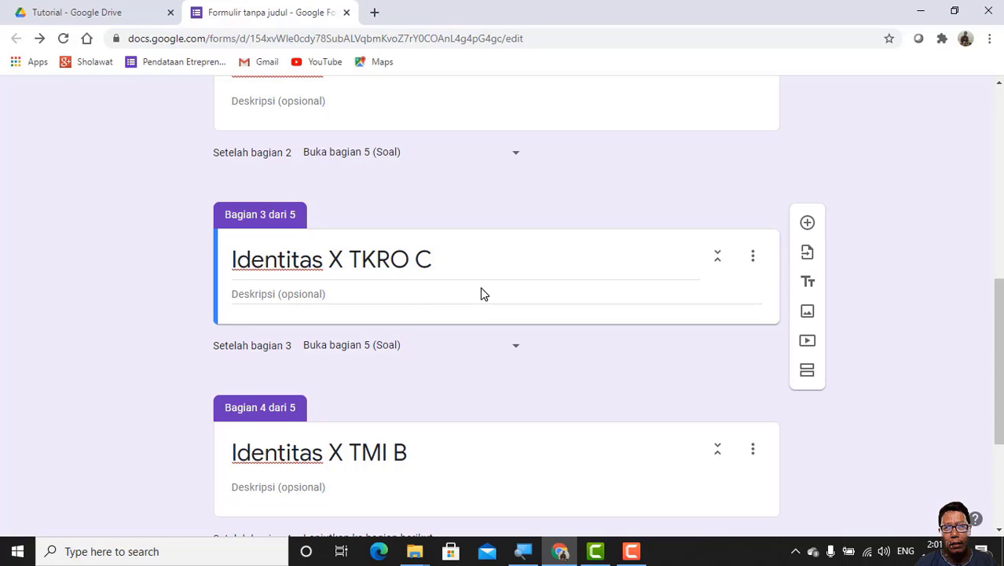
pyautogui.scroll(7, 480, 287)
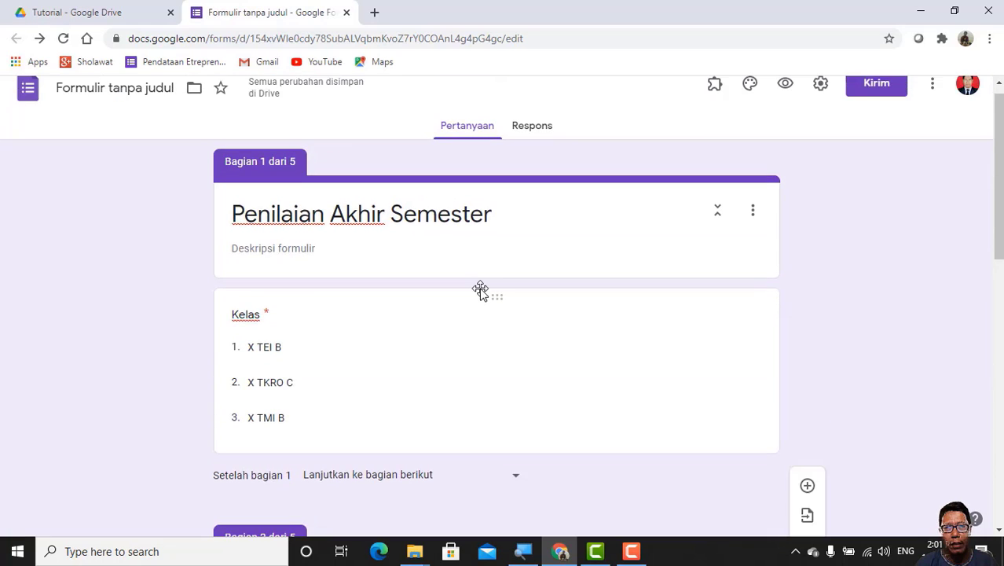
pyautogui.scroll(-4, 480, 288)
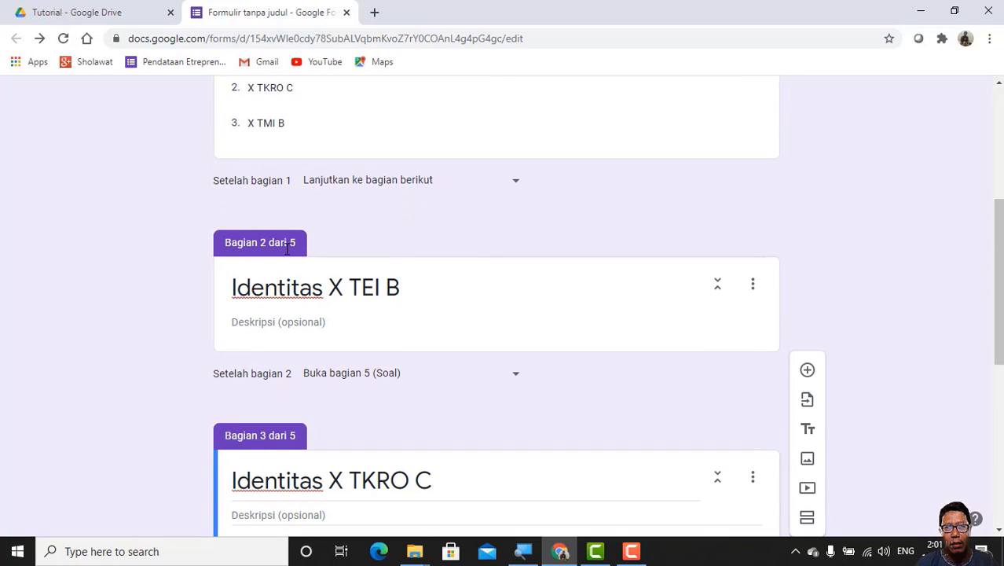
pyautogui.click(501, 296)
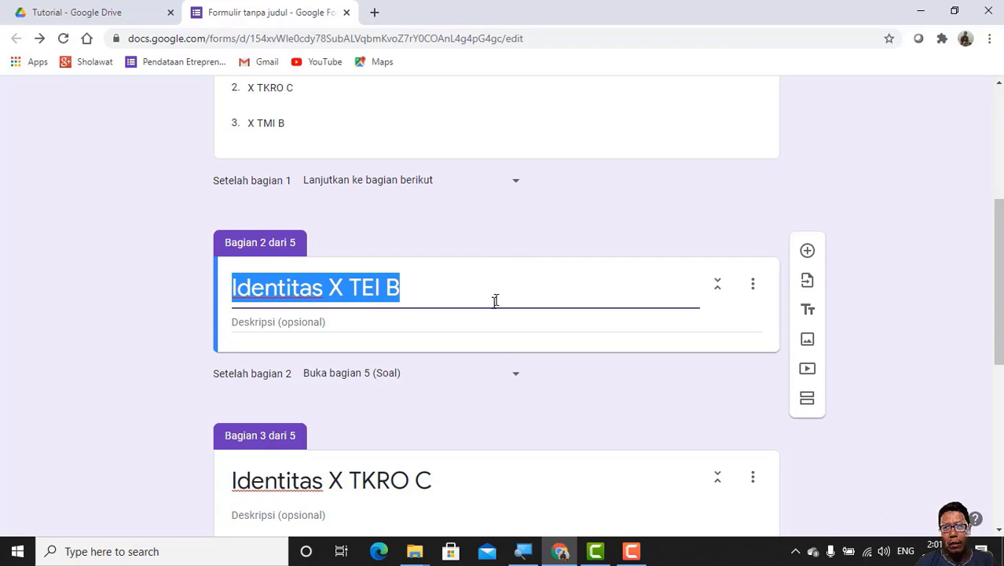
pyautogui.click(807, 252)
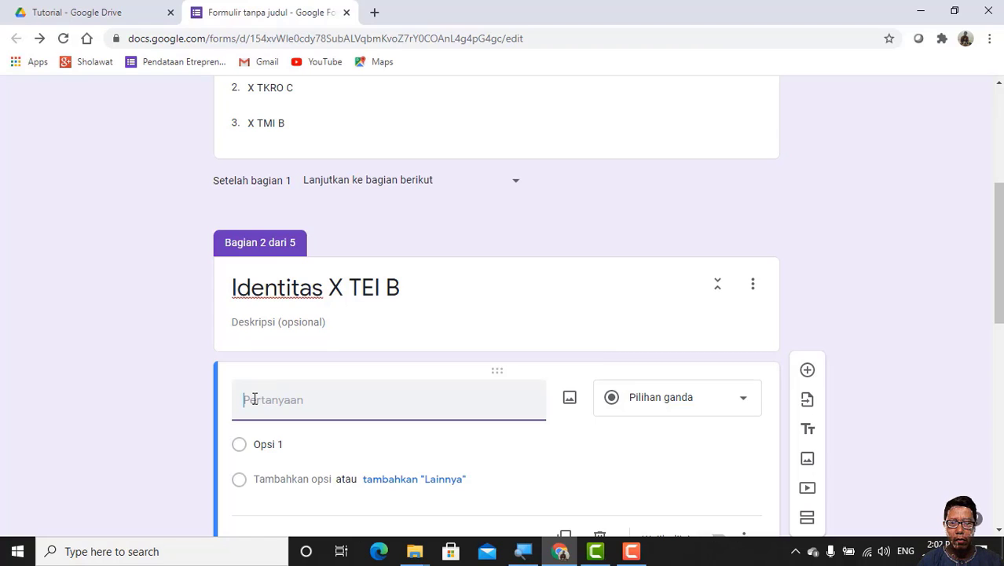
pyautogui.write('Nomor Urut Daftar Hadir')
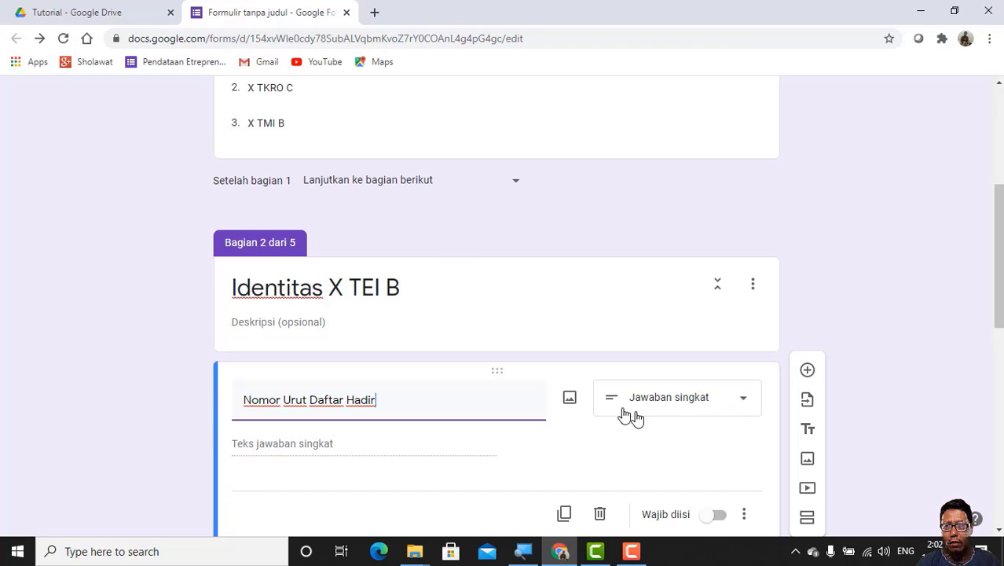
# Step: Change the Nomor Urut Daftar Hadir question to the Drop-down type and open its first option for editing
pyautogui.click(743, 400)
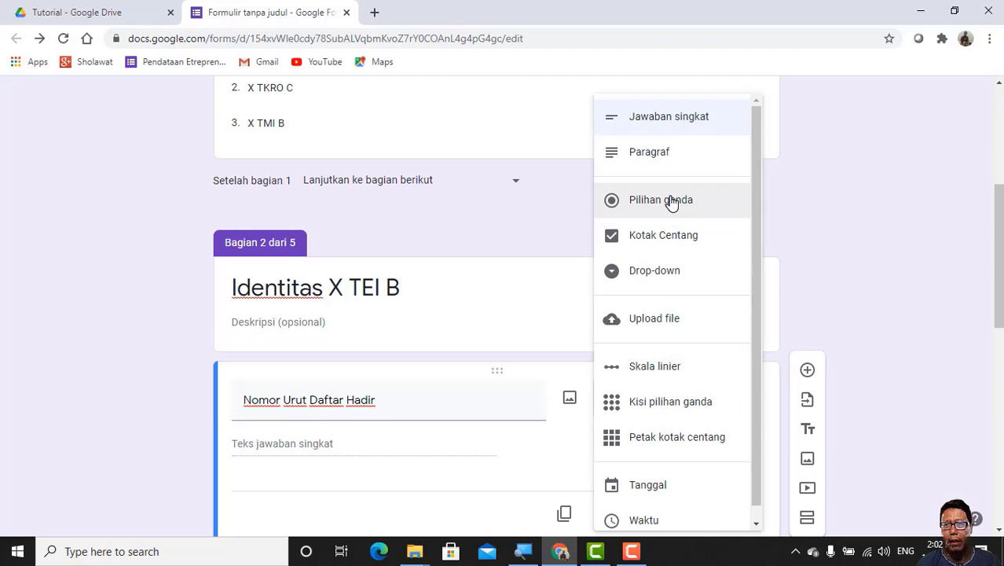
pyautogui.click(652, 281)
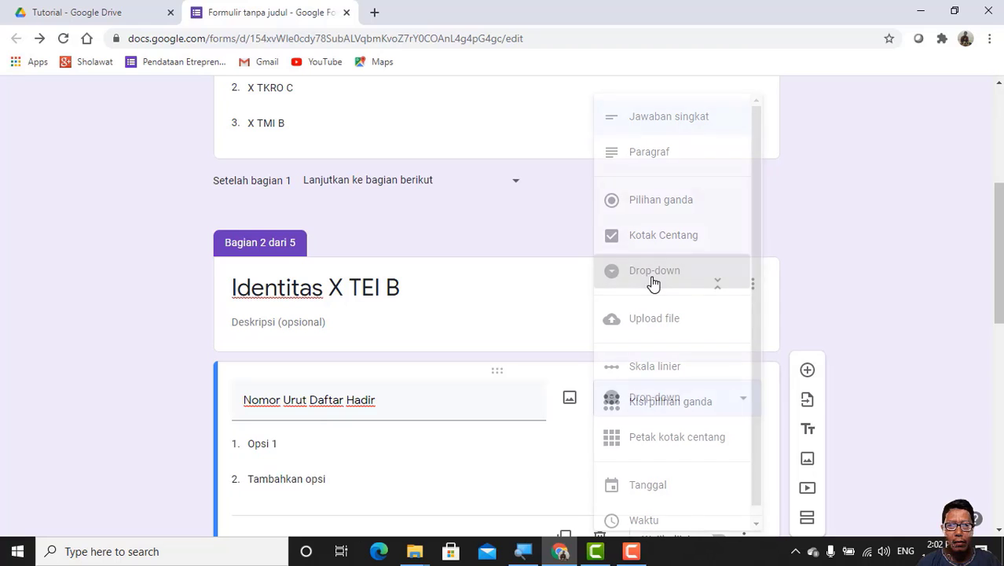
pyautogui.click(254, 447)
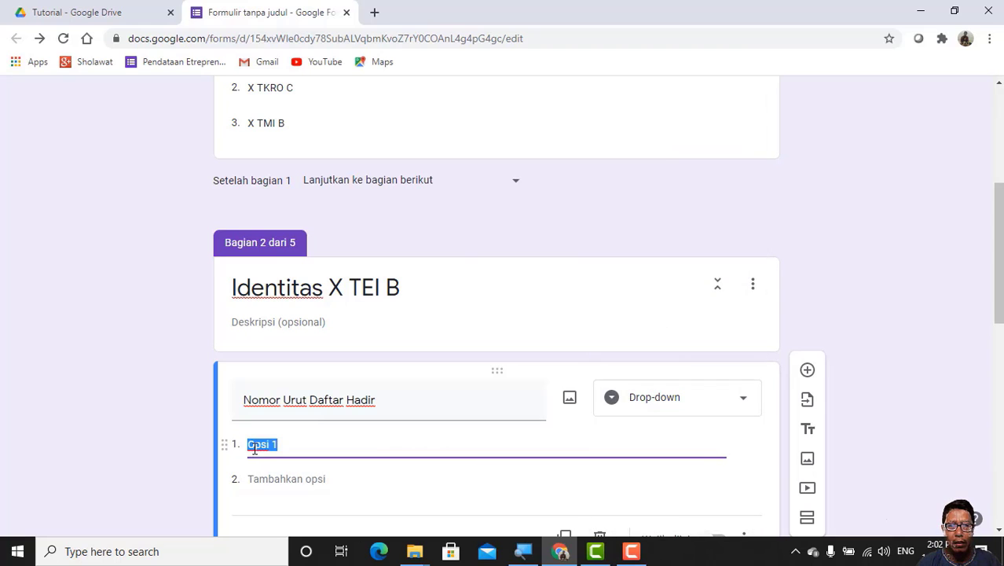
# Step: Switch to File Explorer and open the inner KELAS X folder under New folder > SMKN1 CIKARANG BARAT SEPT 2020 > KELAS X on Local Disk (D:)
pyautogui.click(414, 551)
pyautogui.click(417, 552)
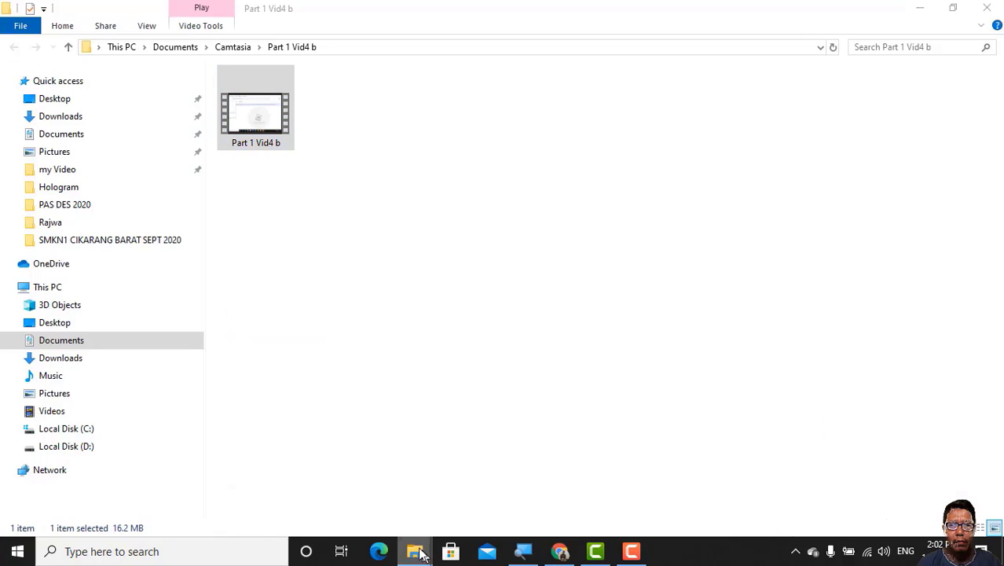
pyautogui.click(417, 552)
pyautogui.click(376, 520)
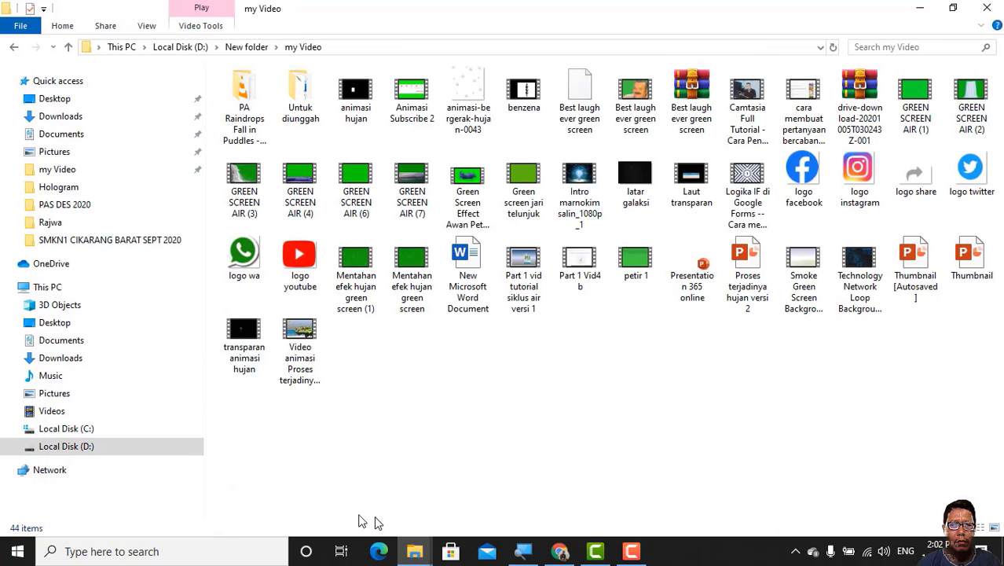
pyautogui.click(152, 446)
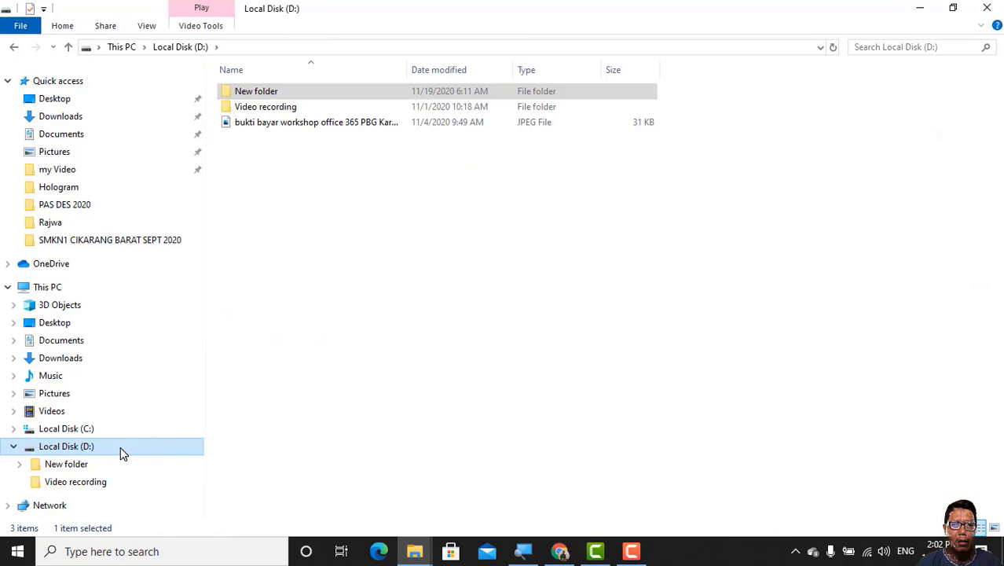
pyautogui.doubleClick(121, 446)
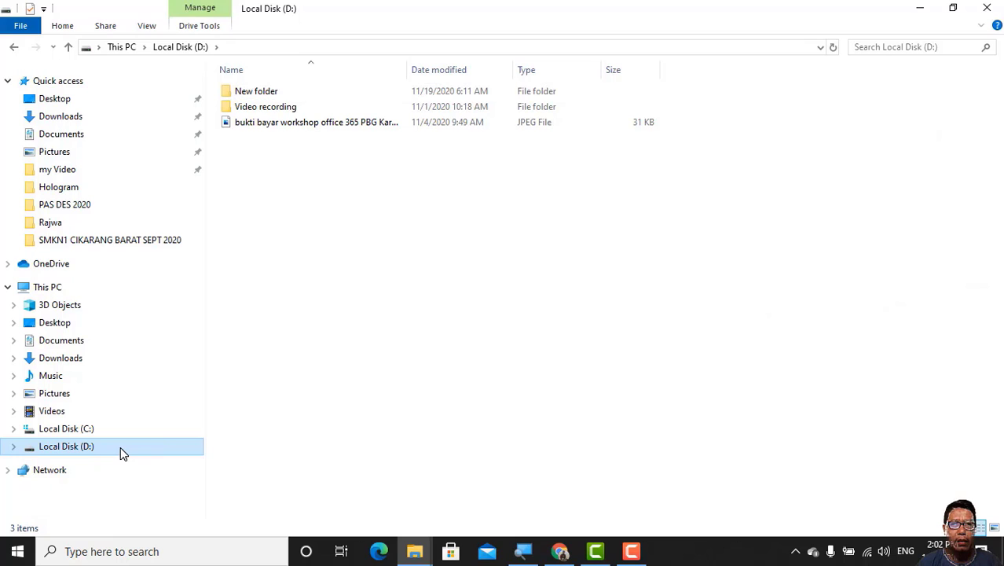
pyautogui.click(275, 93)
pyautogui.doubleClick(277, 94)
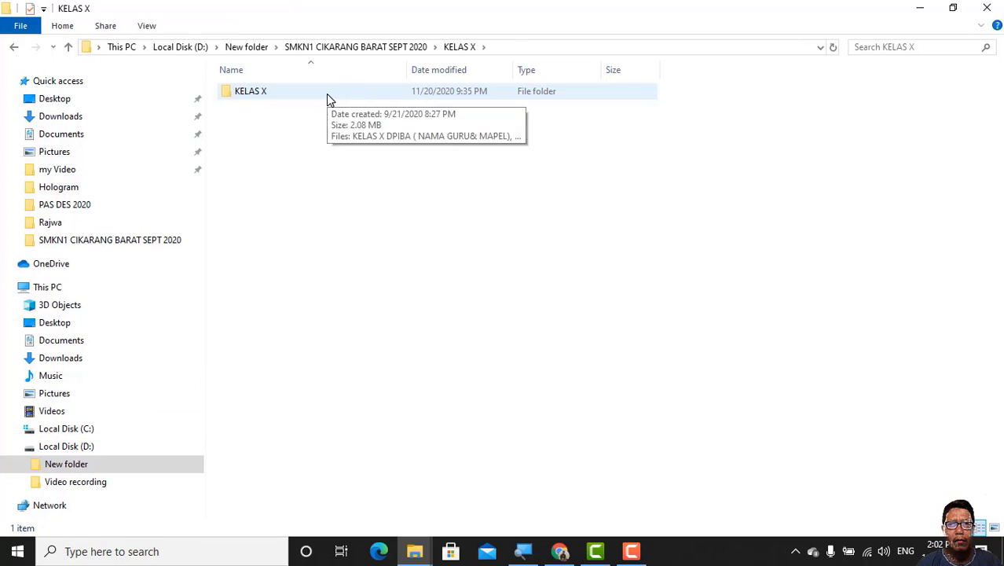
pyautogui.doubleClick(327, 96)
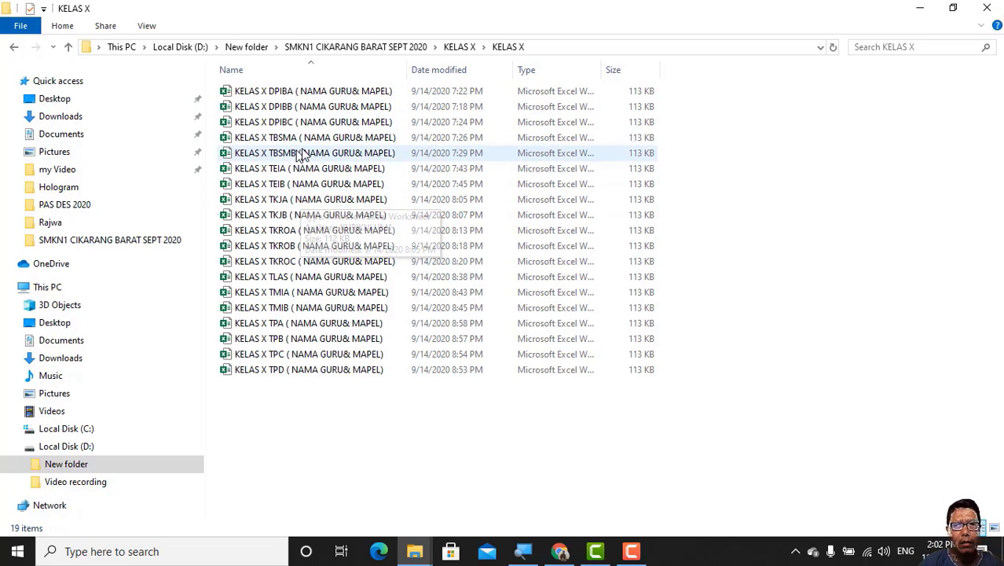
# Step: Select the class workbooks KELAS X TEIB, KELAS X TKROC and KELAS X TMIB together and open them in Excel
pyautogui.click(300, 189)
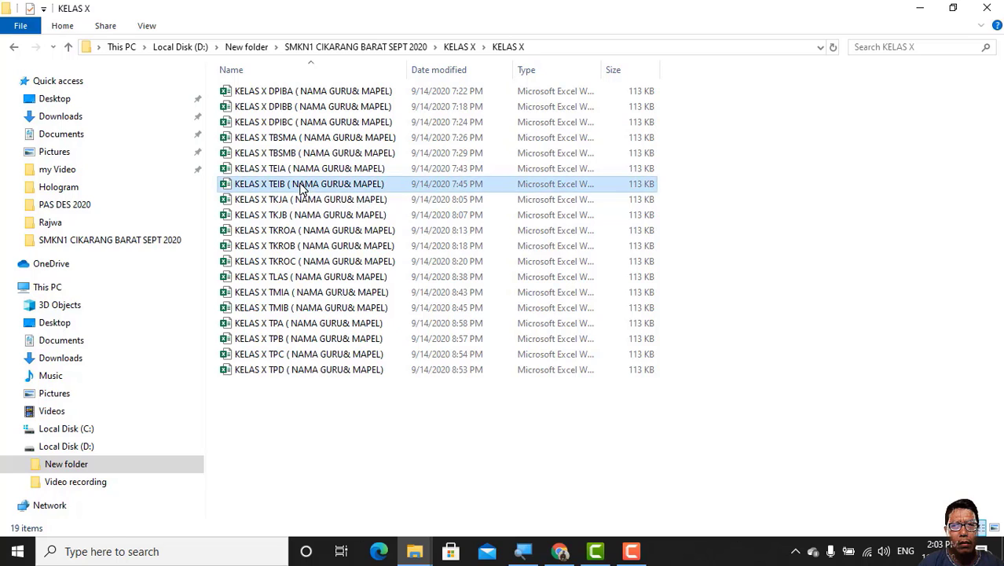
pyautogui.keyDown('ctrl'); pyautogui.click(305, 266); pyautogui.keyUp('ctrl')
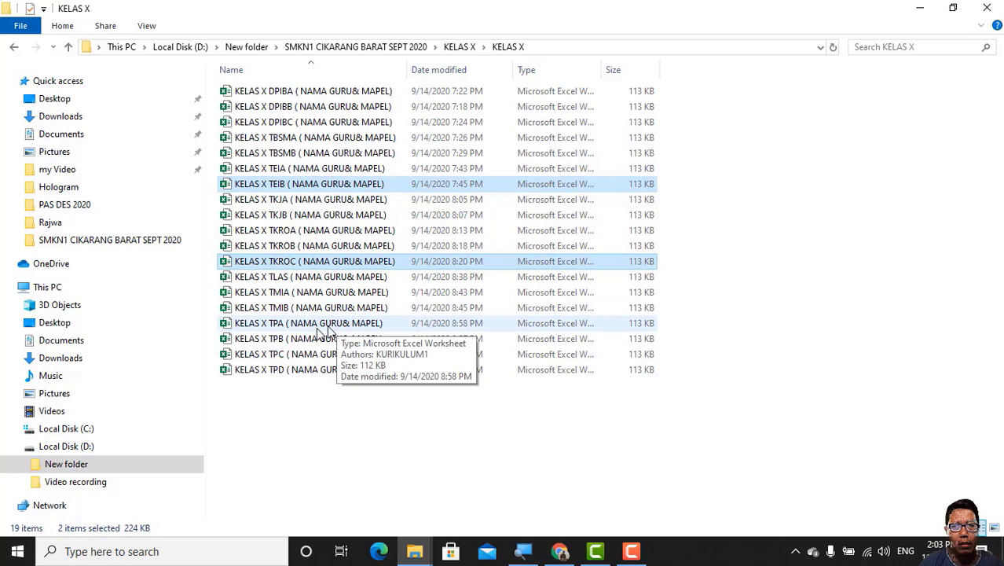
pyautogui.keyDown('ctrl'); pyautogui.click(289, 310); pyautogui.keyUp('ctrl')
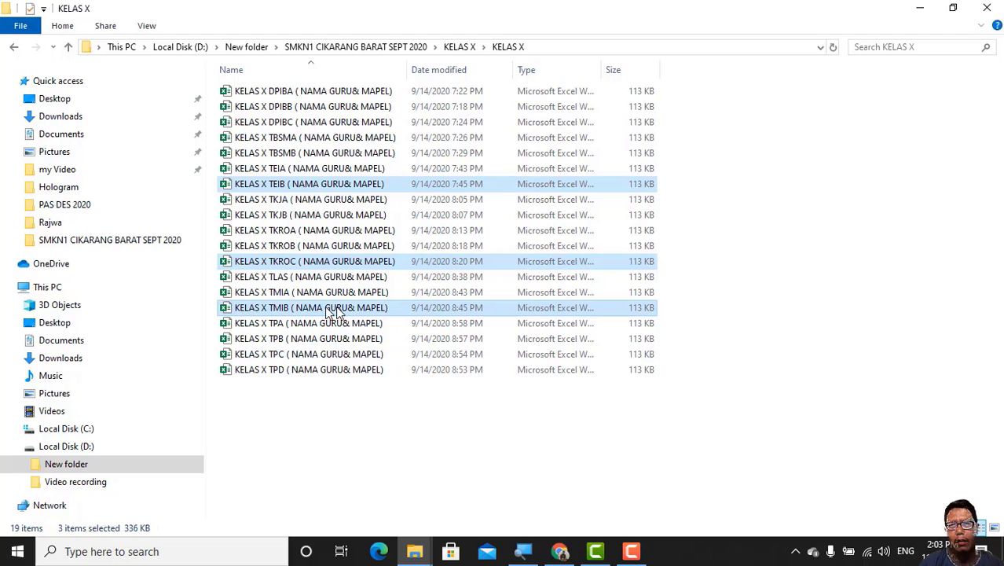
pyautogui.doubleClick(641, 265)
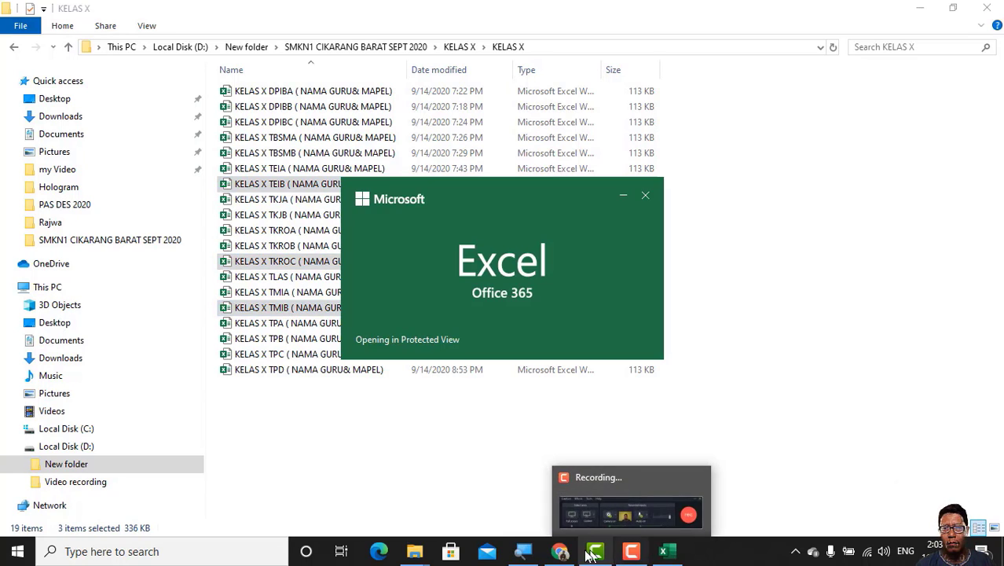
# Step: Switch back to the Google Form in Chrome and add a Drop-down question titled "Nama" to section 2 (Identitas X TEI B)
pyautogui.click(558, 553)
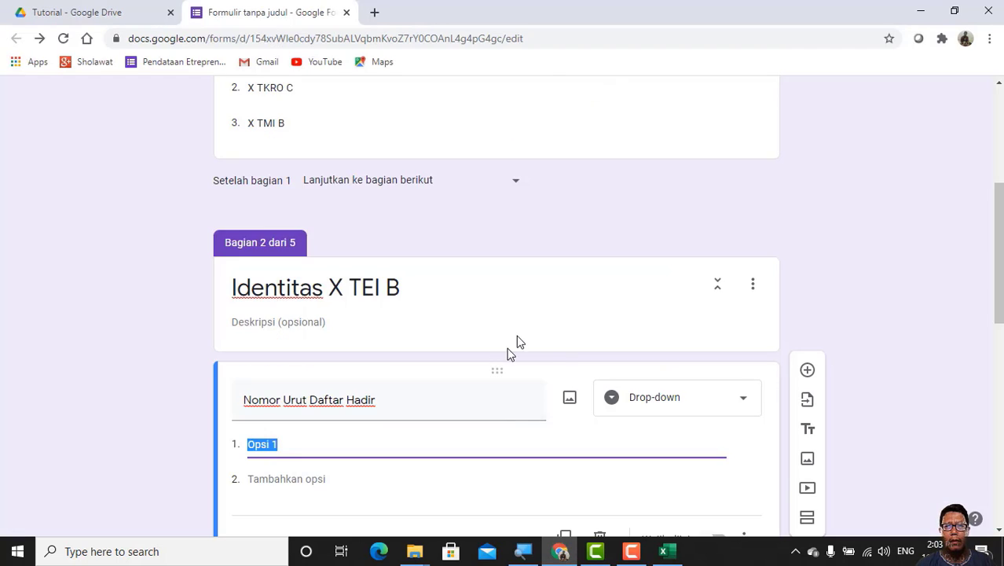
pyautogui.scroll(-2, 516, 344)
pyautogui.scroll(-2, 515, 348)
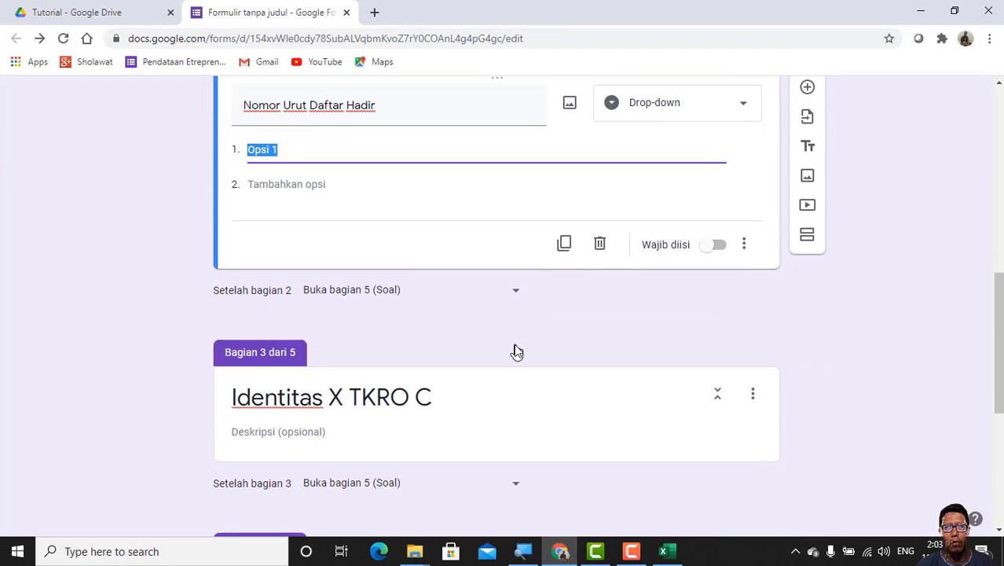
pyautogui.scroll(2, 414, 257)
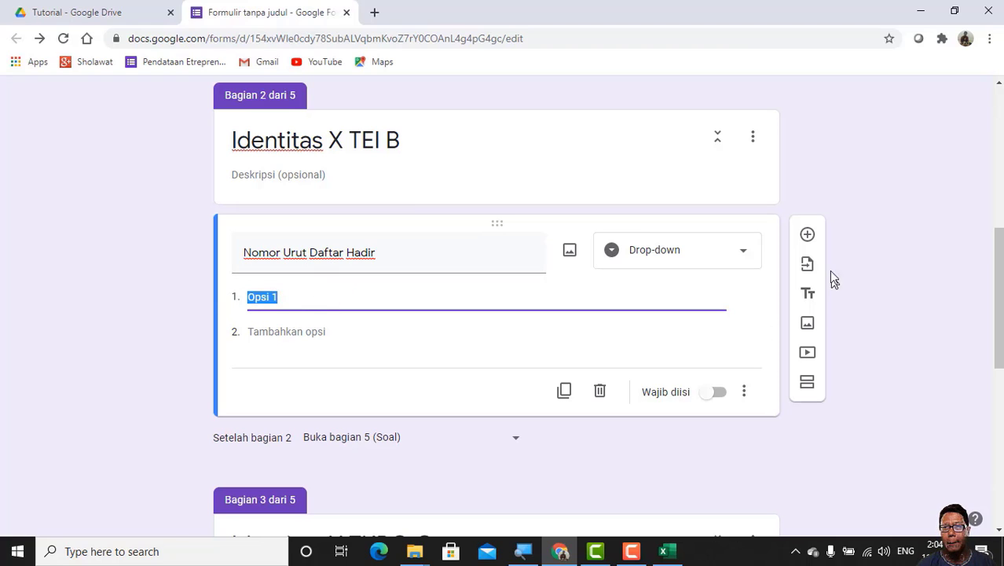
pyautogui.click(808, 236)
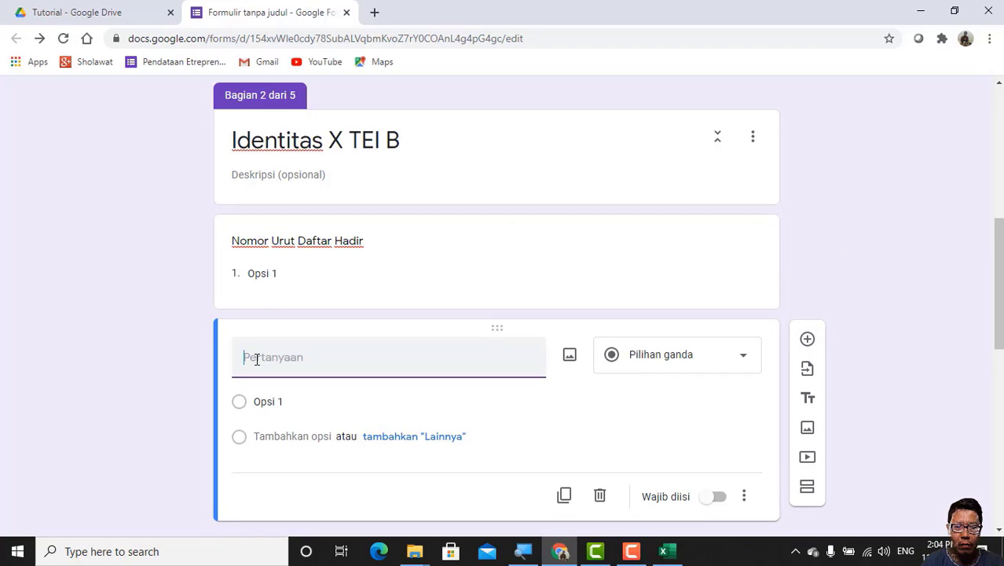
pyautogui.write('Nama')
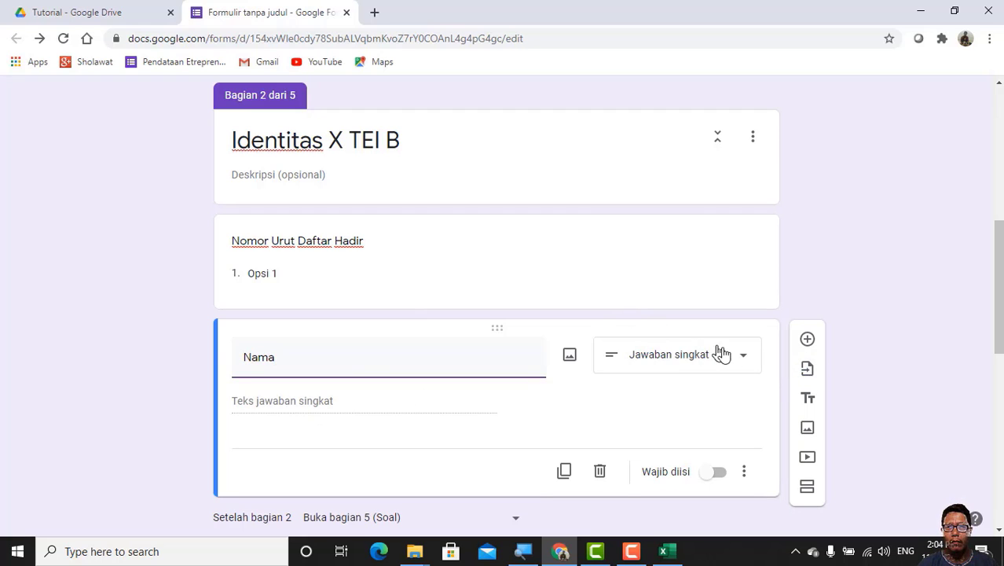
pyautogui.click(745, 356)
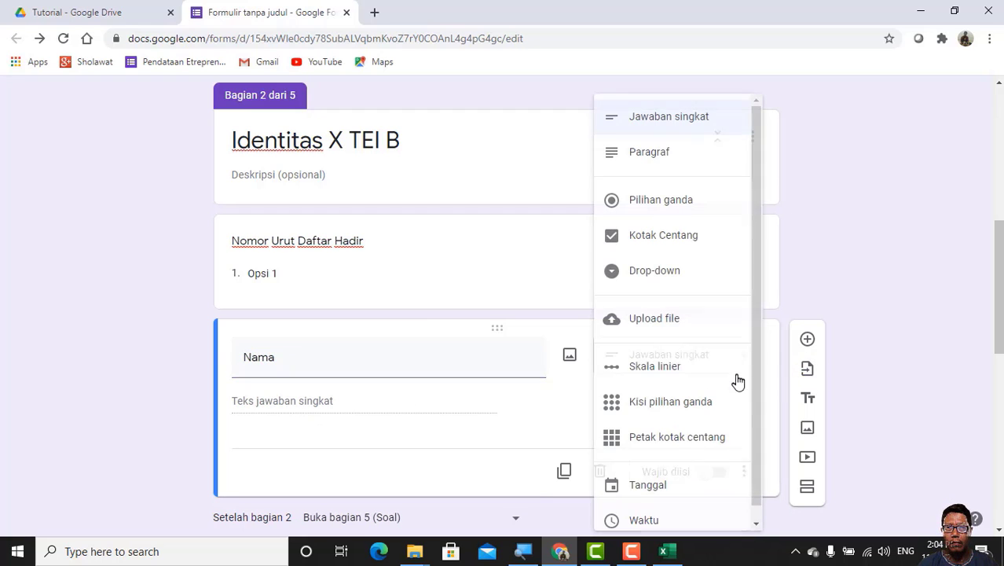
pyautogui.click(670, 271)
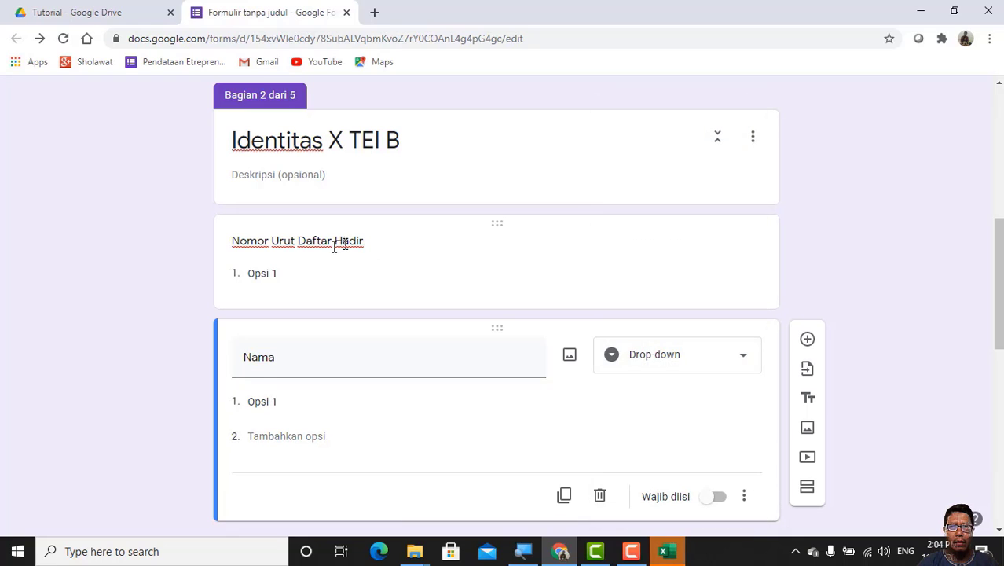
# Step: Copy the "Nomor Urut Daftar Hadir" question title from section 2 and add a new question to section 3 (Identitas X TKRO C)
pyautogui.click(228, 235)
pyautogui.hotkey('ctrl', 'c')
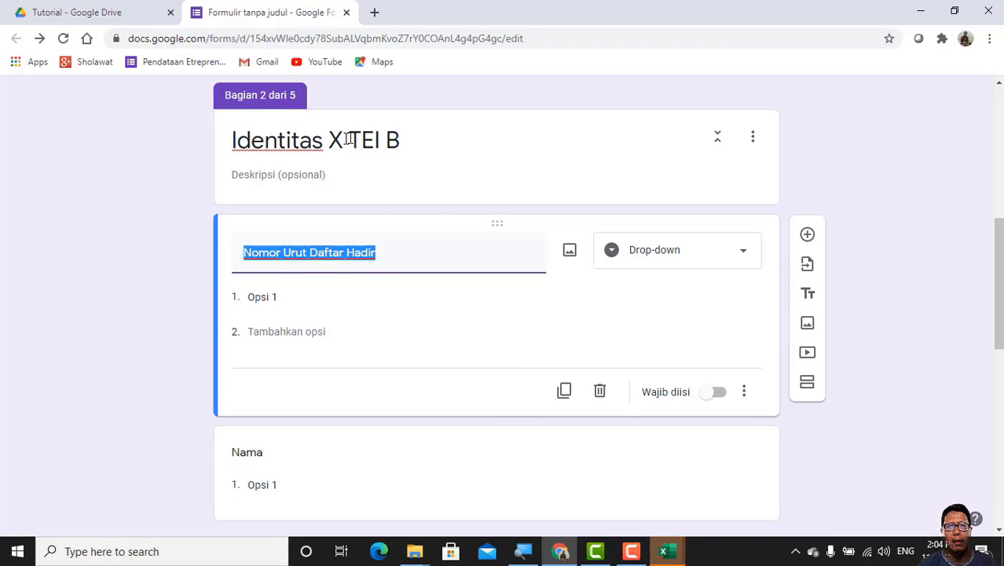
pyautogui.scroll(-5, 400, 154)
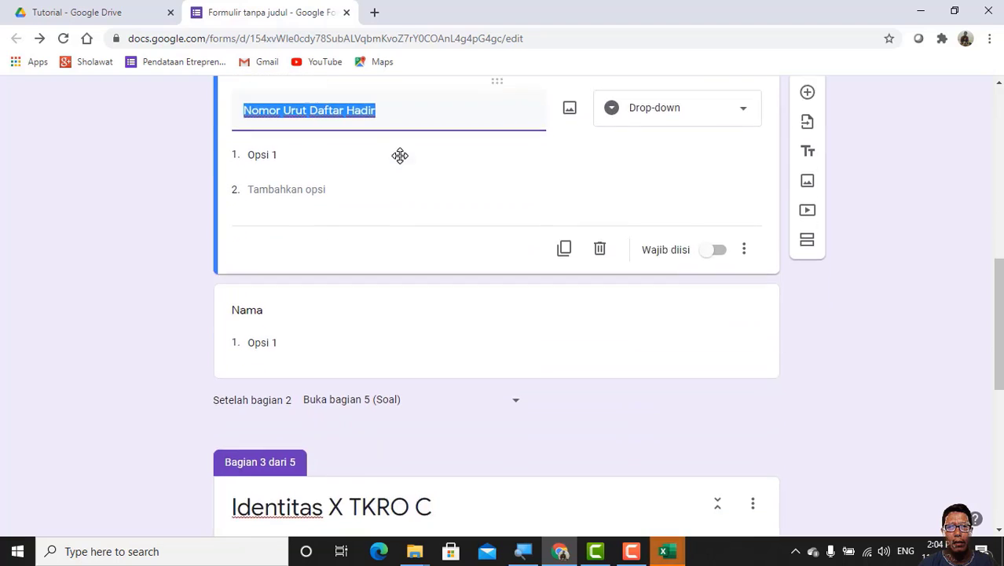
pyautogui.scroll(-3, 399, 167)
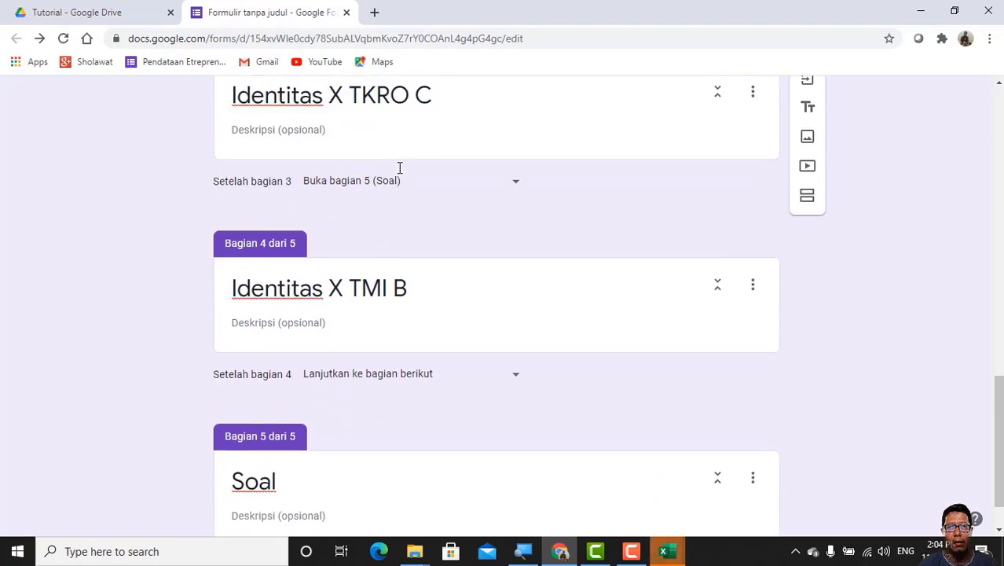
pyautogui.scroll(2, 397, 162)
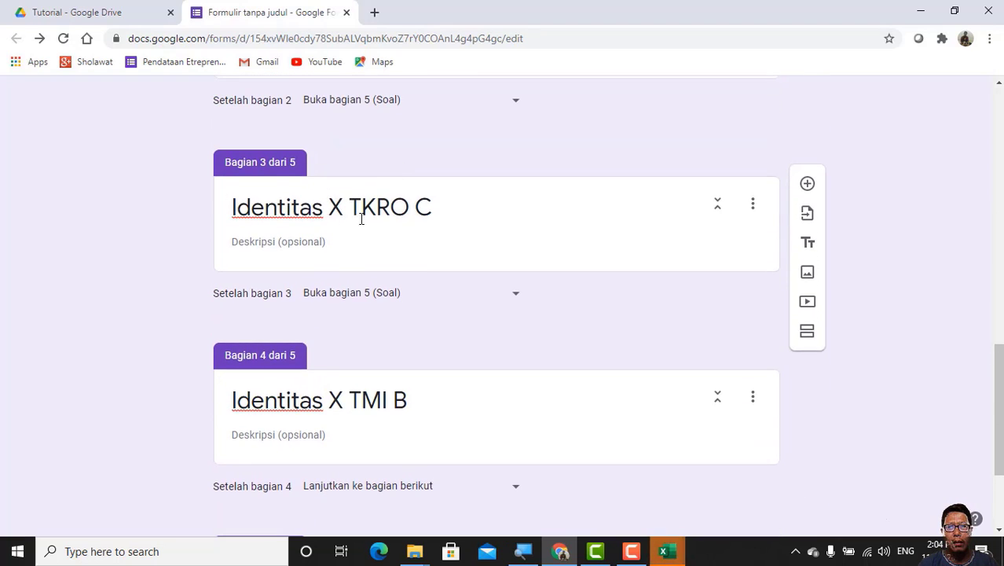
pyautogui.click(454, 211)
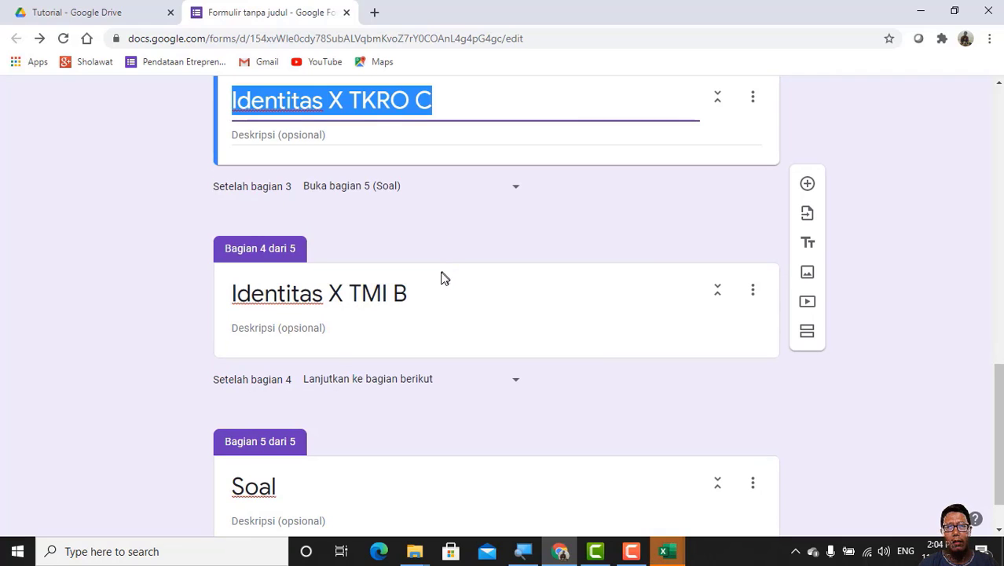
pyautogui.scroll(2, 485, 161)
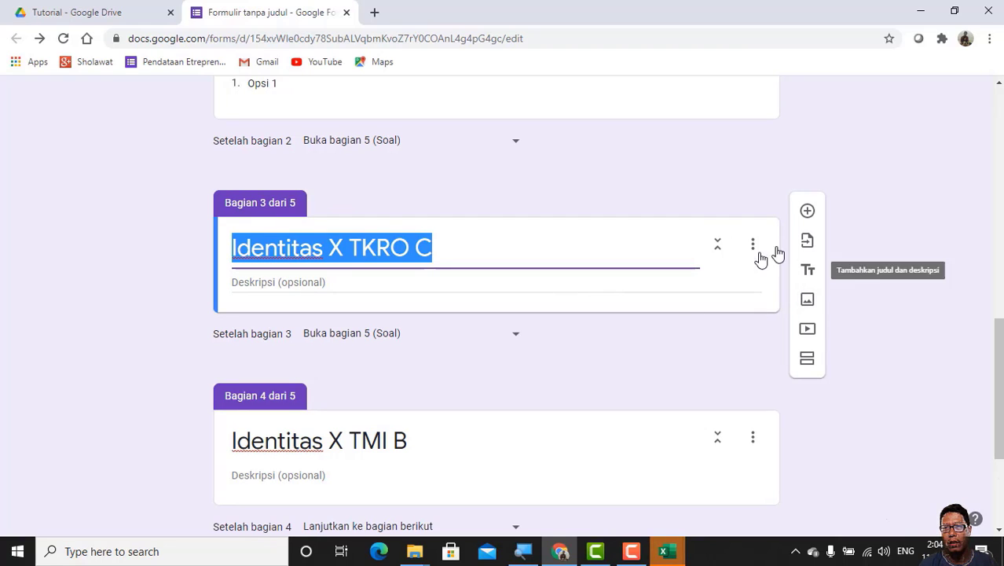
pyautogui.click(808, 212)
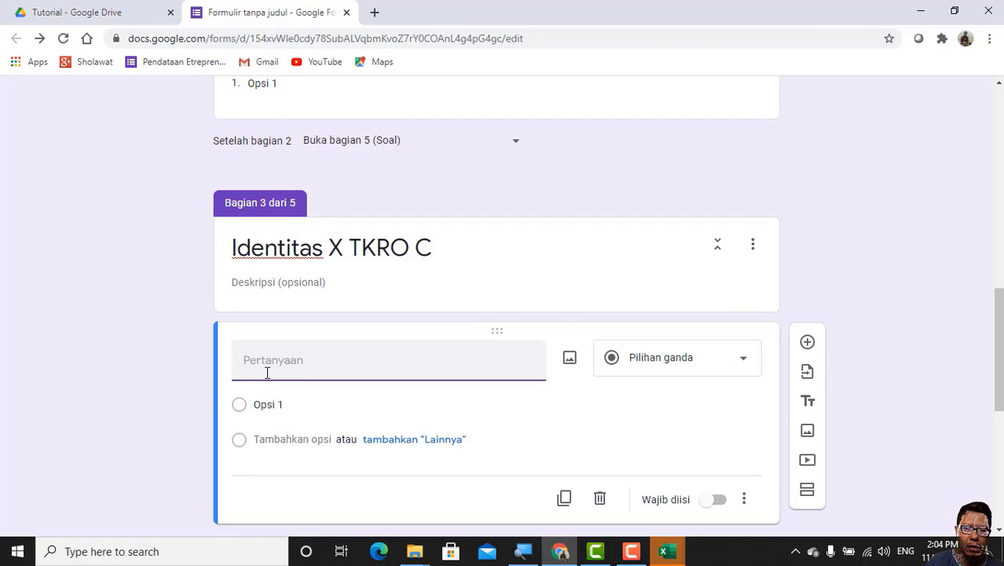
# Step: Title the new section 3 question "Nomor Urut Daftar Hadir" using the copied text and change it to the Drop-down type
pyautogui.click(267, 373)
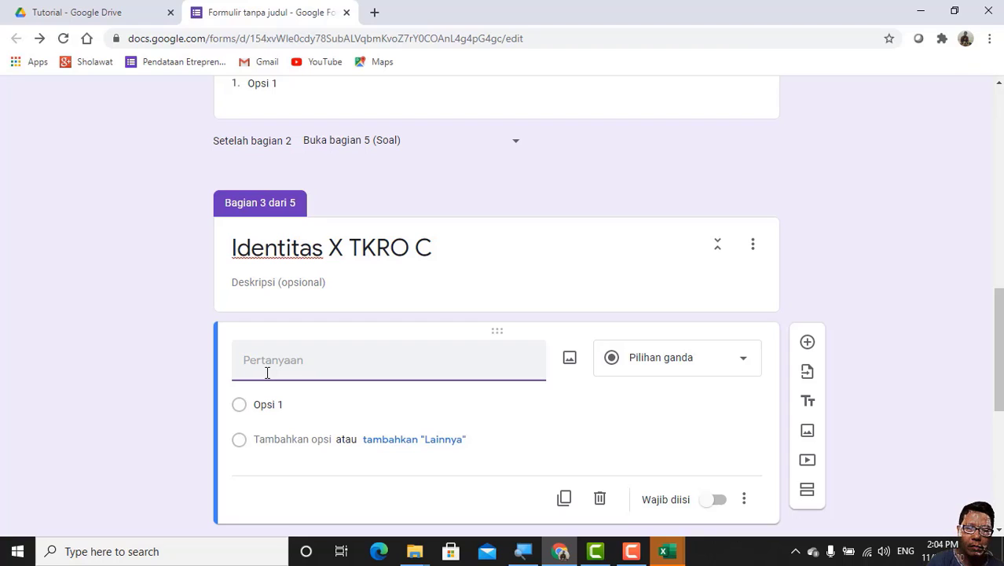
pyautogui.write('V')
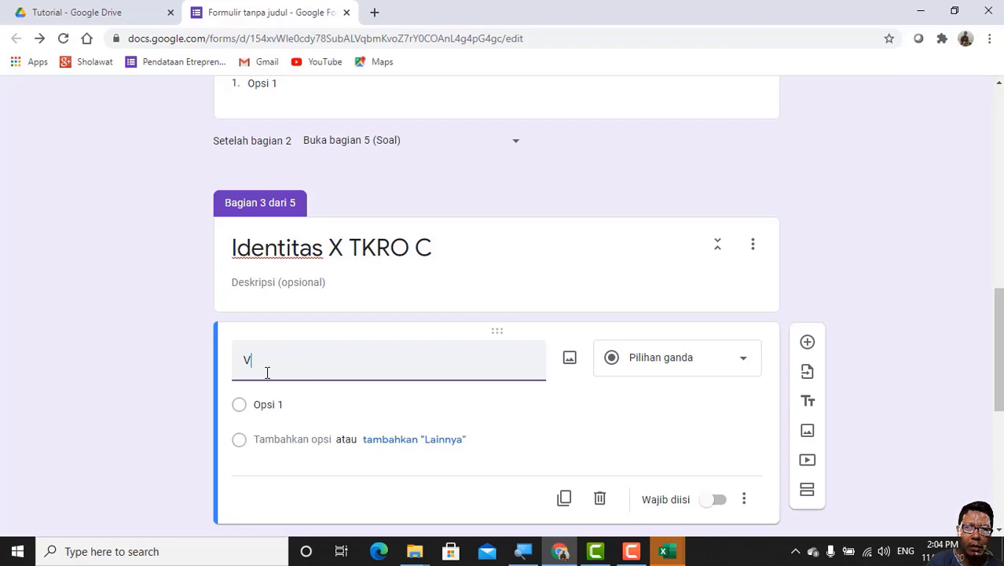
pyautogui.press('BackSpace')
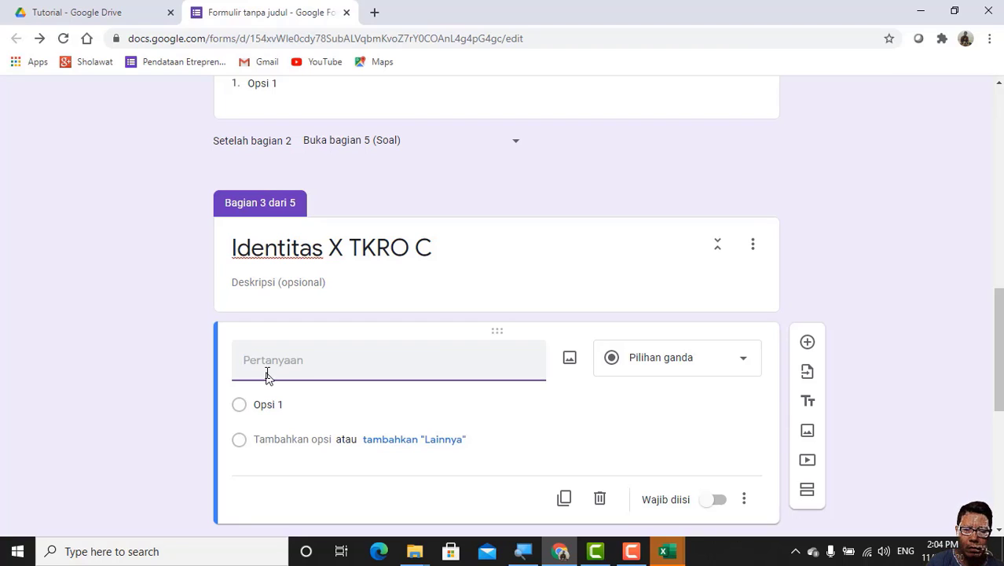
pyautogui.hotkey('ctrl', 'v')
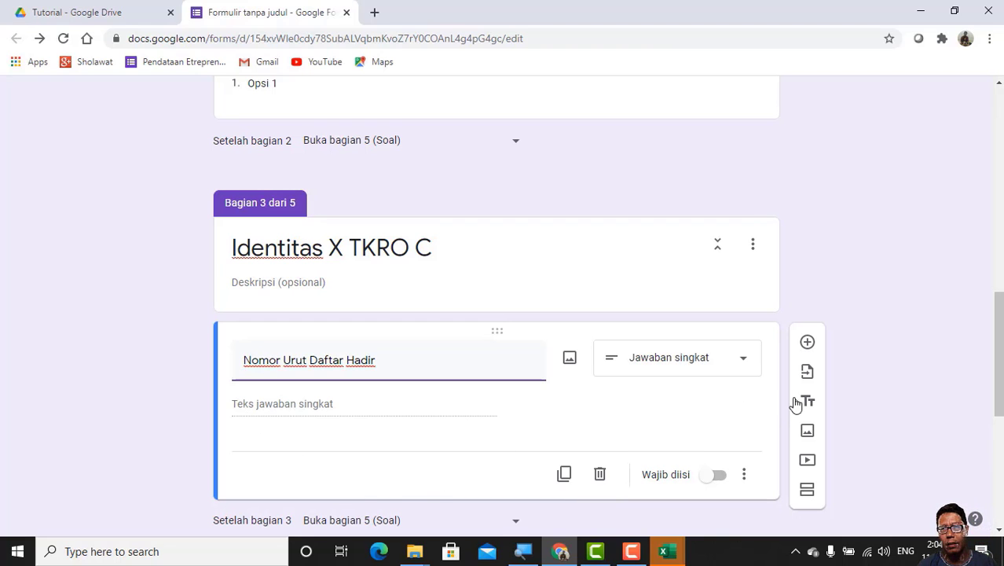
pyautogui.click(745, 362)
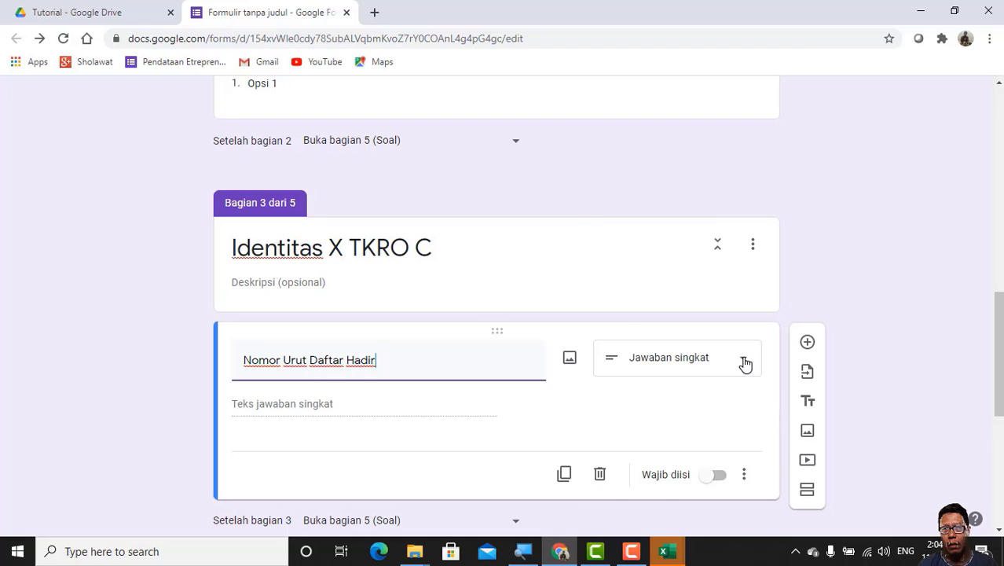
pyautogui.click(649, 272)
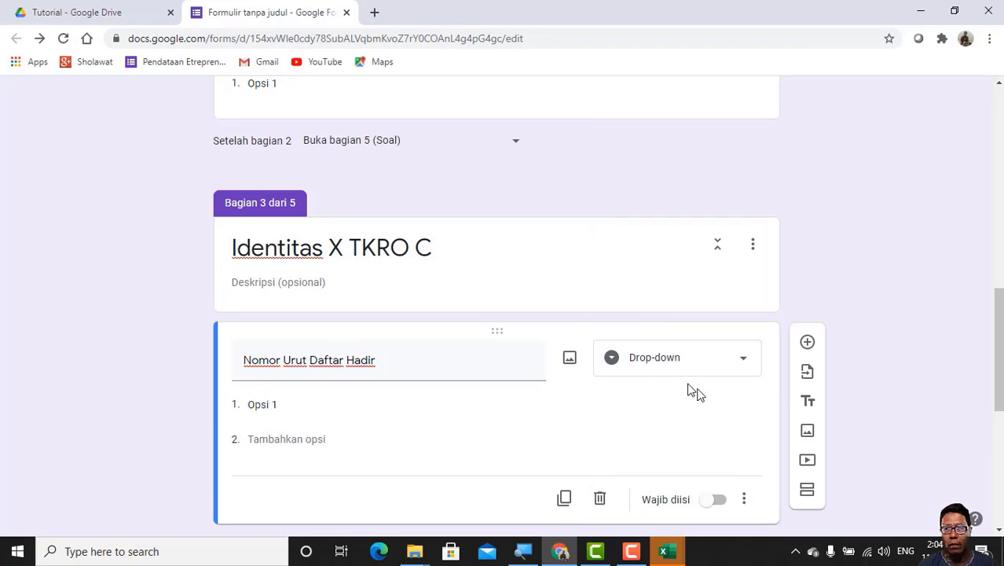
# Step: Add a Drop-down question titled "Nama" below Nomor Urut Daftar Hadir in section 3 (Identitas X TKRO C)
pyautogui.click(807, 343)
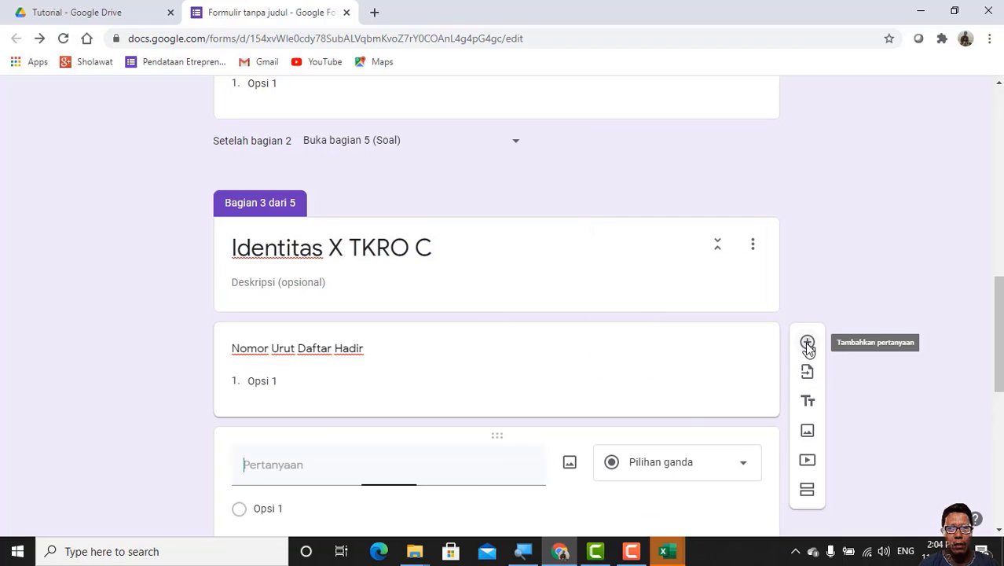
pyautogui.write('Nama')
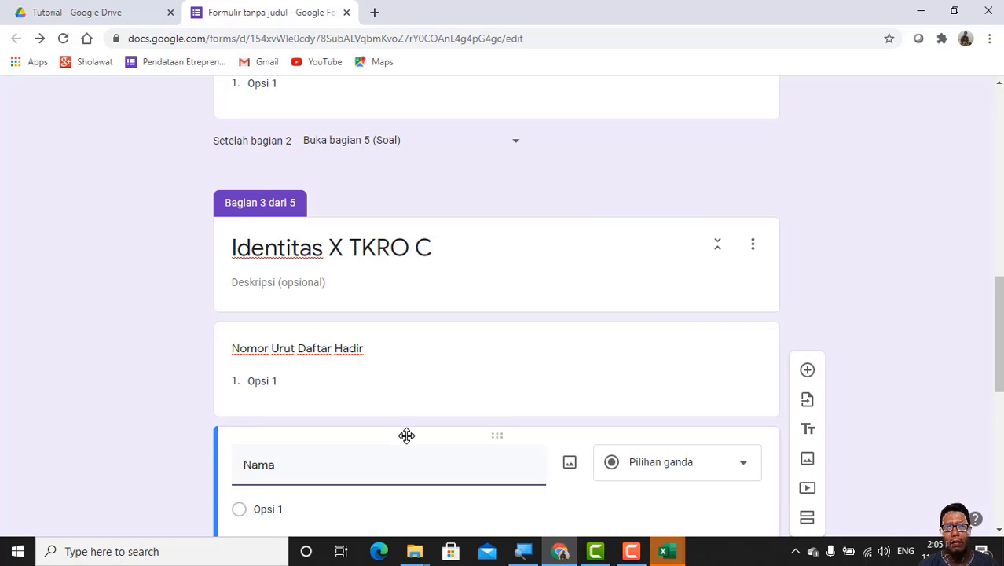
pyautogui.scroll(-3, 434, 449)
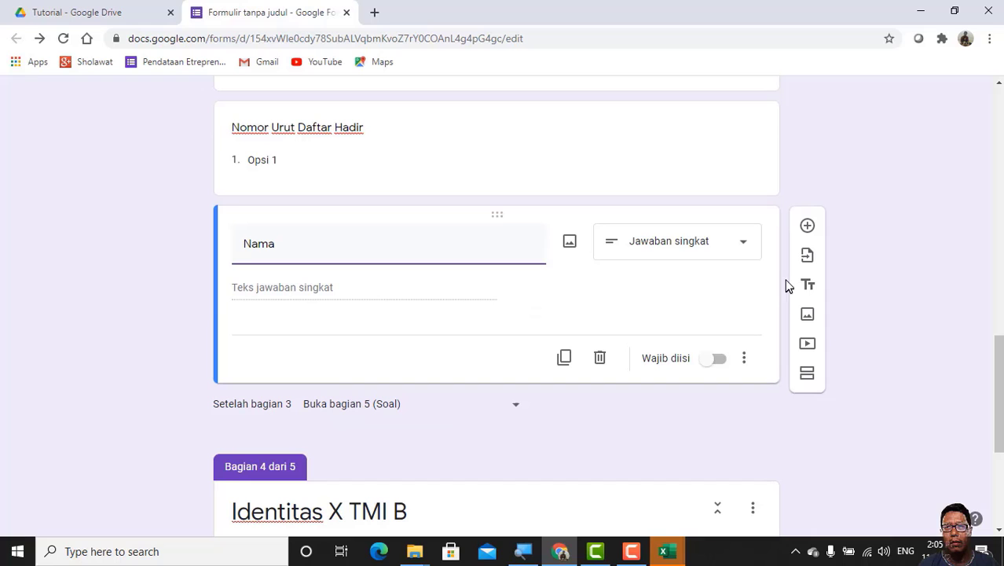
pyautogui.click(742, 245)
pyautogui.click(653, 279)
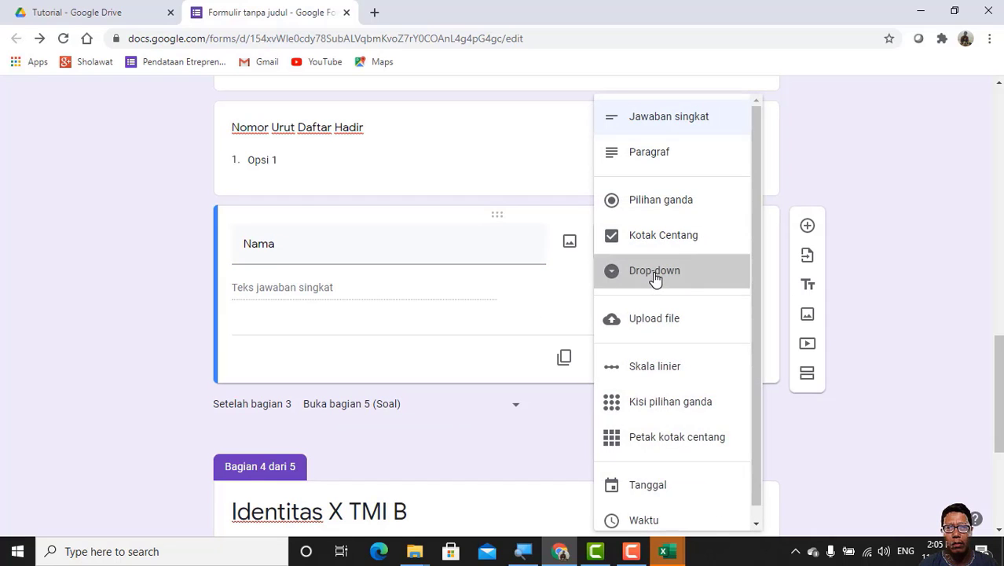
# Step: Add a question titled "Nomor Urut Daftar Hadir" to section 4 (Identitas X TMI B)
pyautogui.scroll(-2, 591, 444)
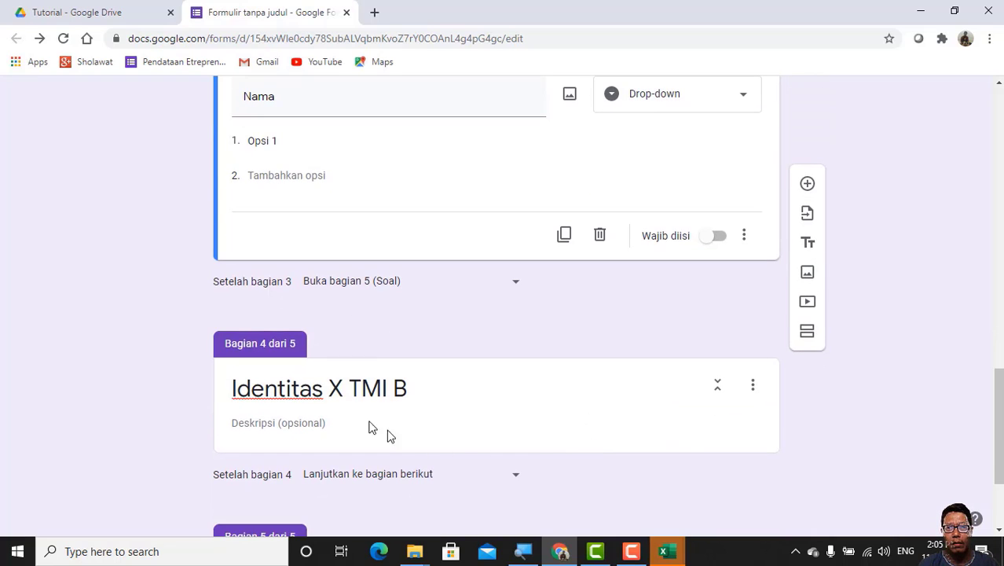
pyautogui.click(433, 401)
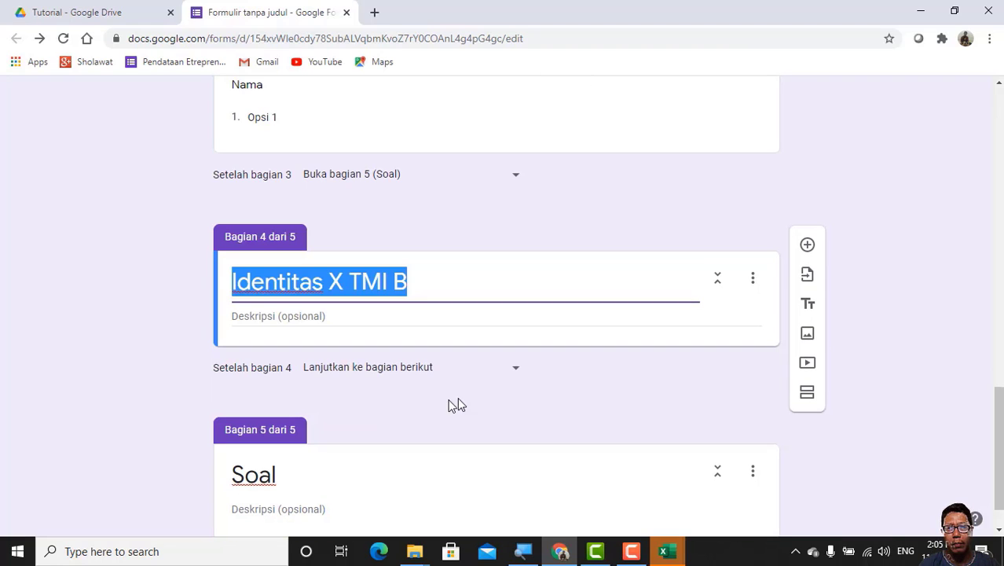
pyautogui.click(808, 247)
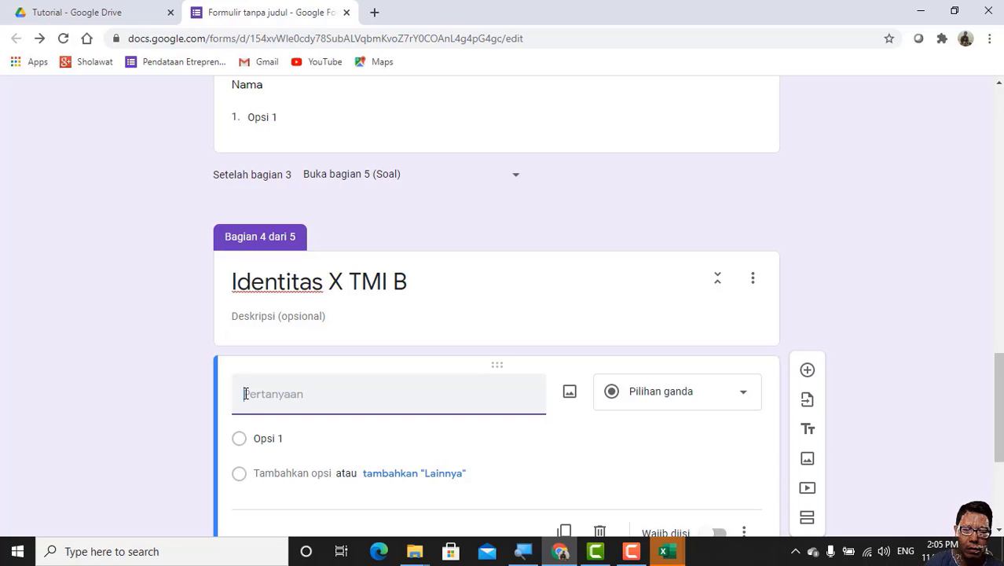
pyautogui.write('Nomor Urut Daftar Hadir')
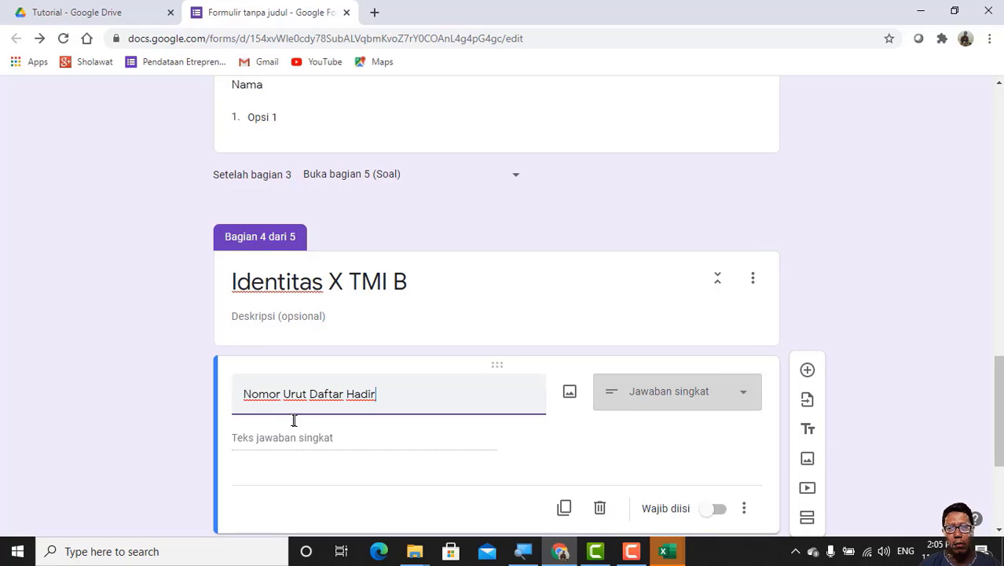
# Step: Add a question titled "Nama" below Nomor Urut Daftar Hadir in section 4 (Identitas X TMI B)
pyautogui.scroll(-3, 294, 422)
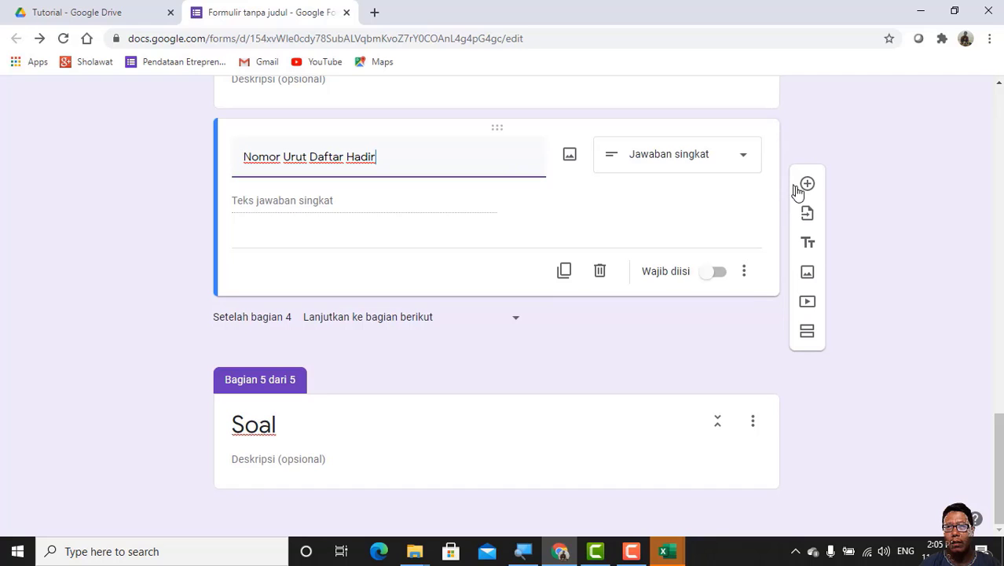
pyautogui.click(807, 184)
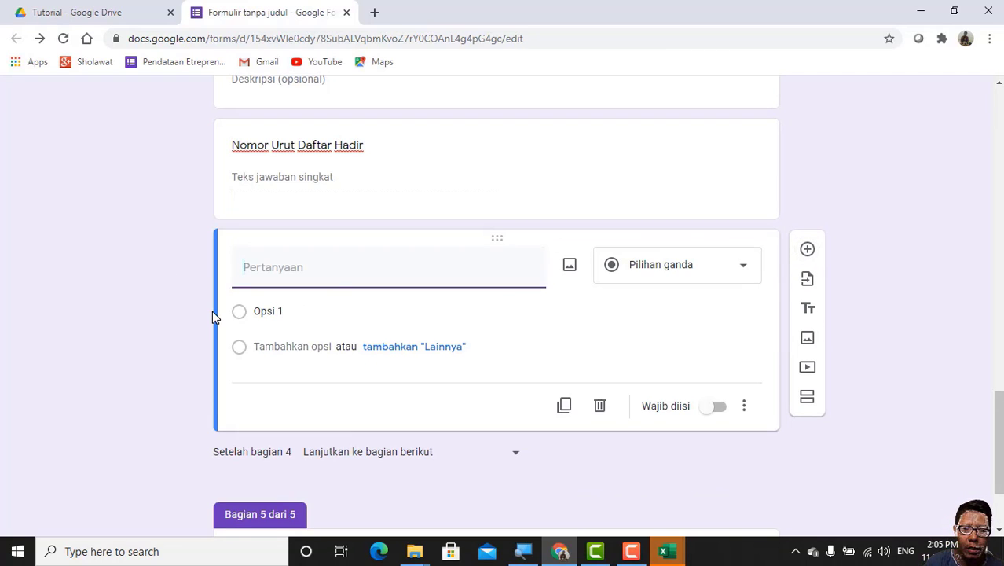
pyautogui.write('Nama')
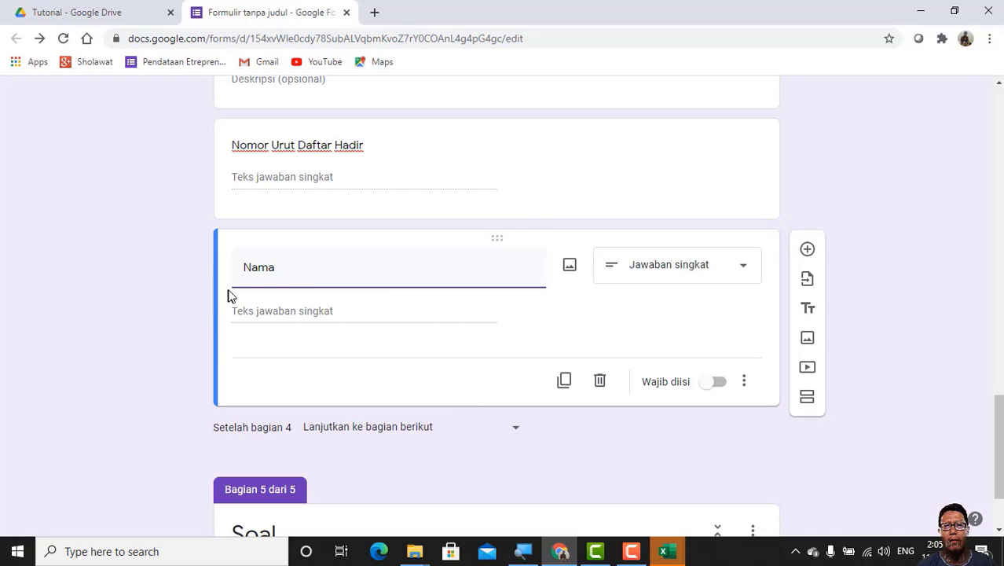
pyautogui.scroll(10, 284, 280)
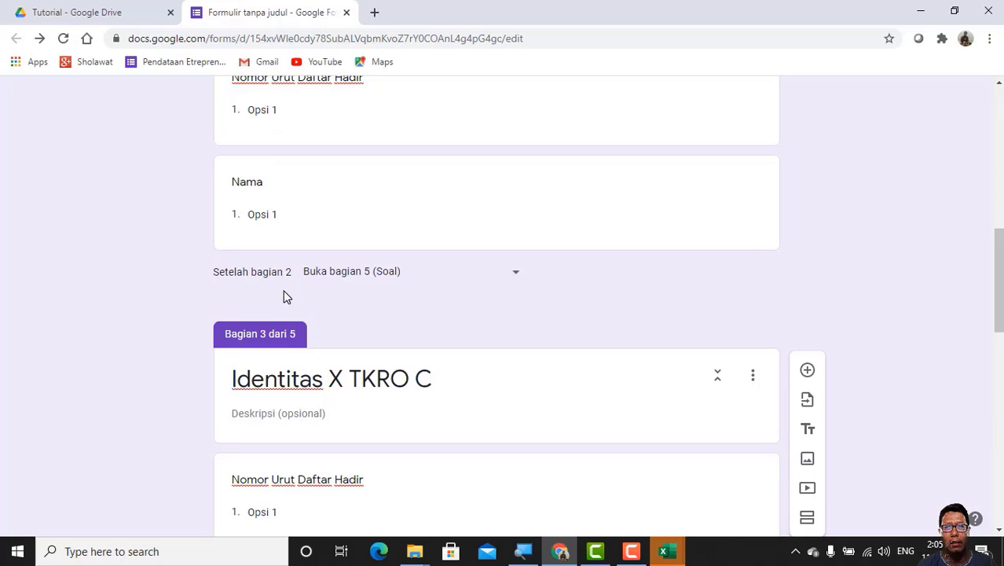
pyautogui.scroll(3, 287, 304)
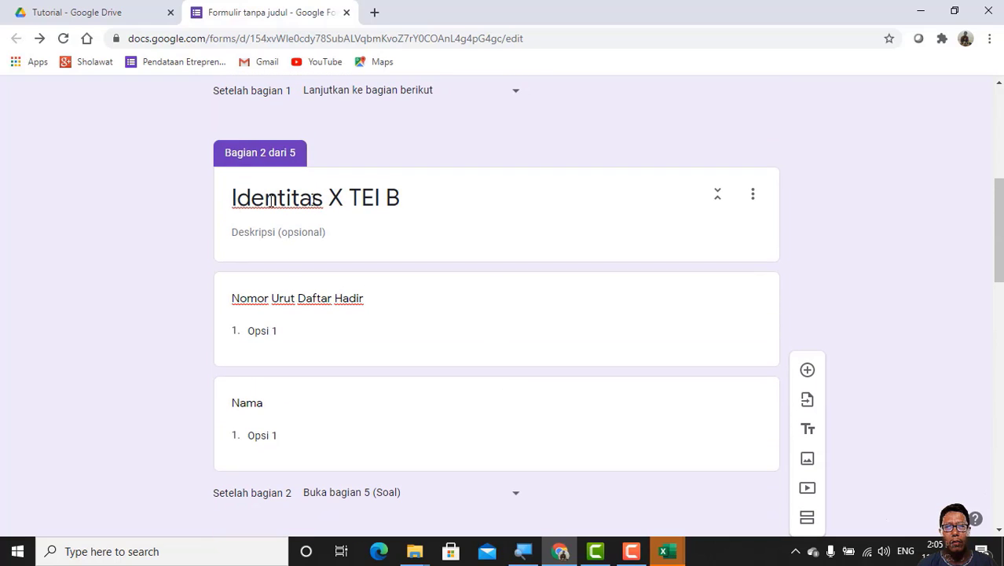
pyautogui.scroll(-1, 329, 297)
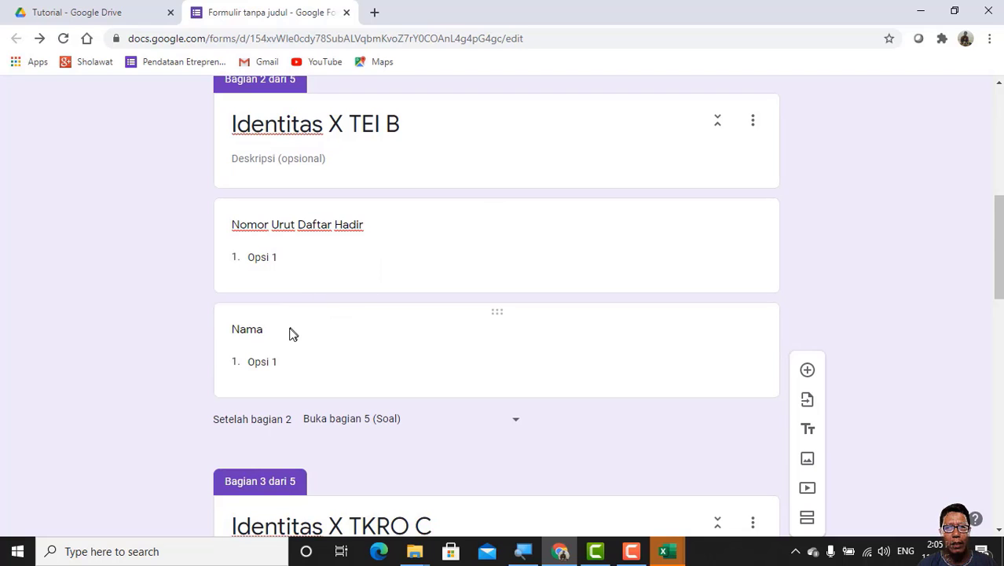
pyautogui.scroll(-3, 292, 331)
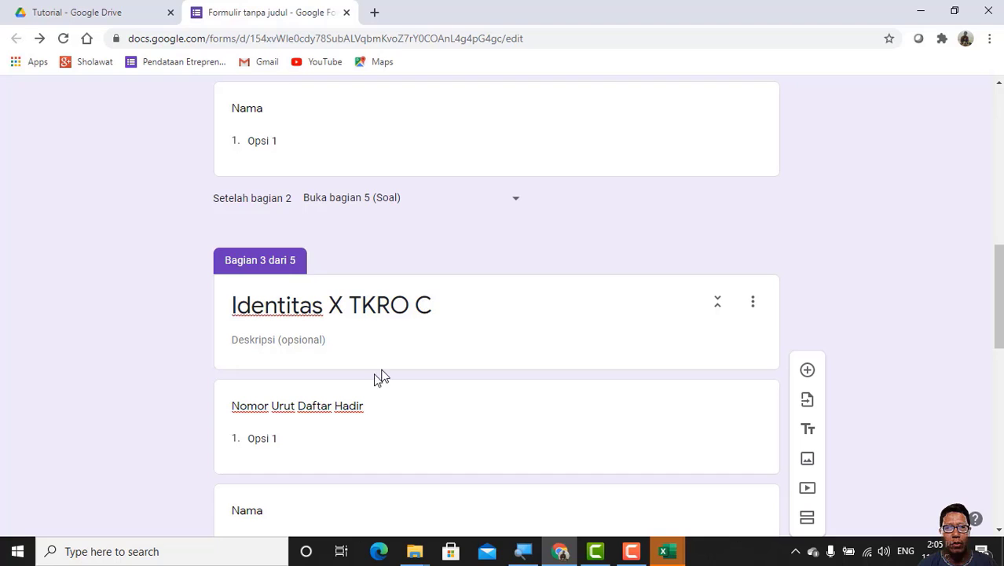
pyautogui.scroll(-2, 381, 377)
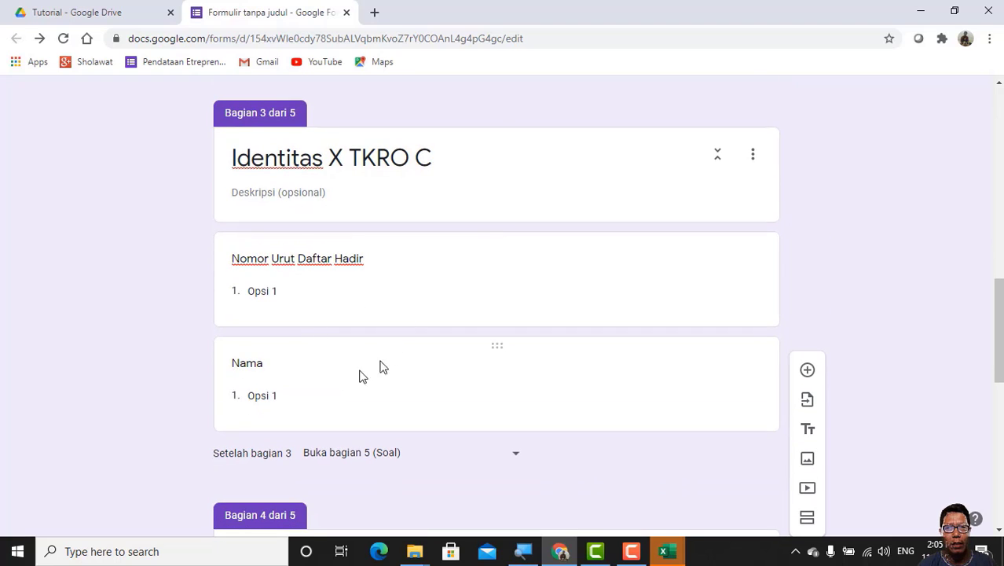
pyautogui.scroll(-4, 303, 365)
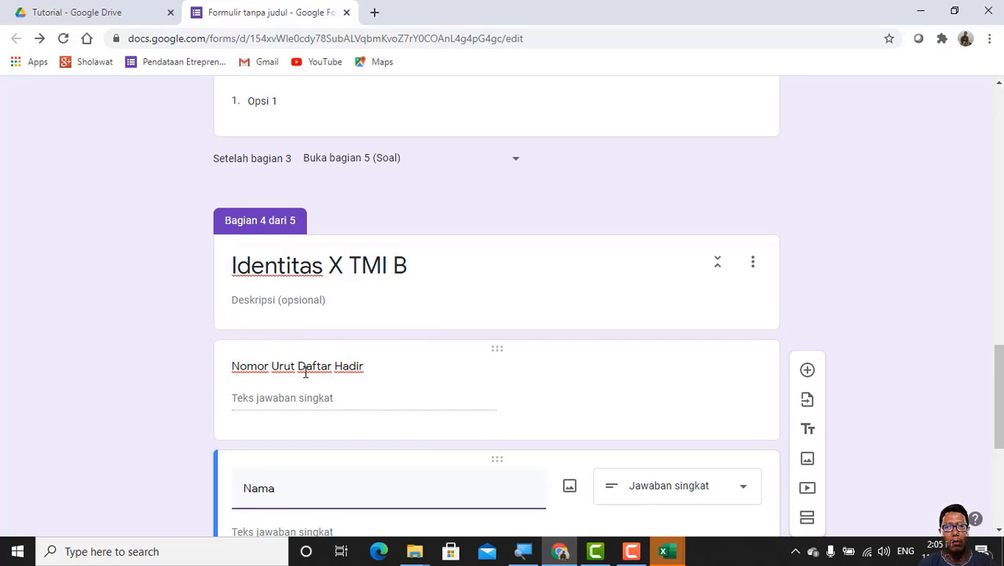
pyautogui.scroll(-4, 376, 366)
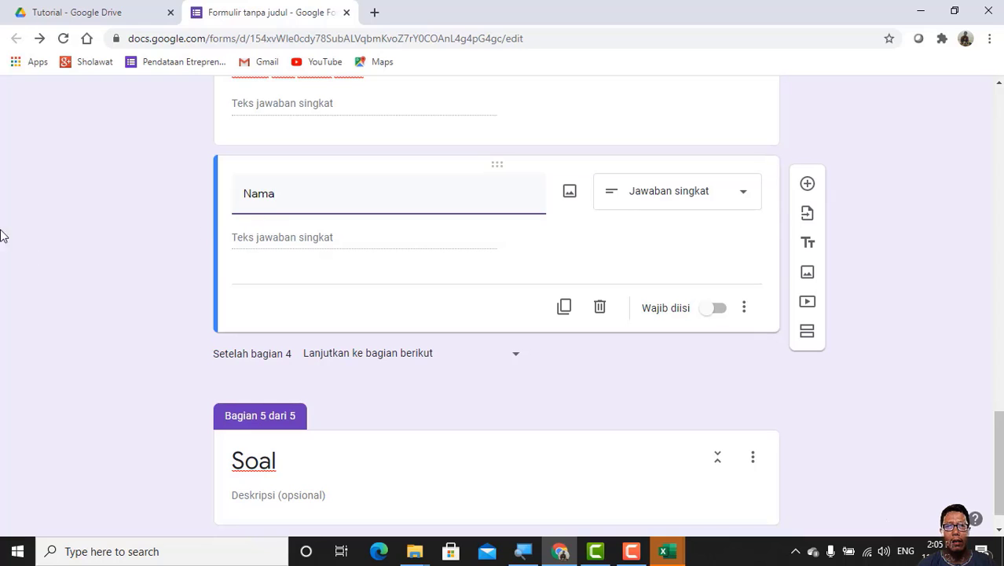
pyautogui.scroll(-1, 852, 442)
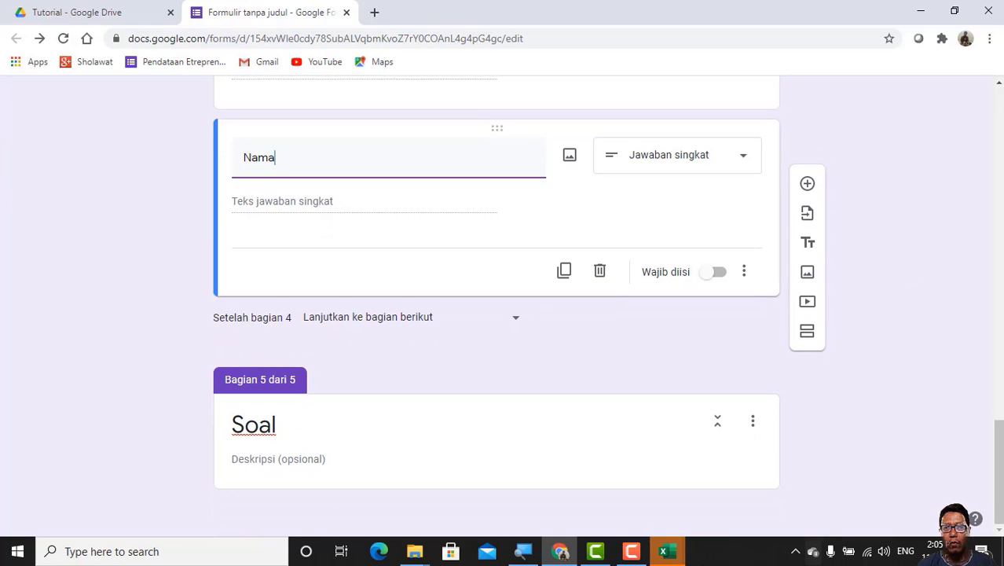
# Step: Switch to the KELAS X TEIB workbook in Excel and copy the attendance numbers 1 to 36 from A16:A51
pyautogui.moveTo(670, 561)
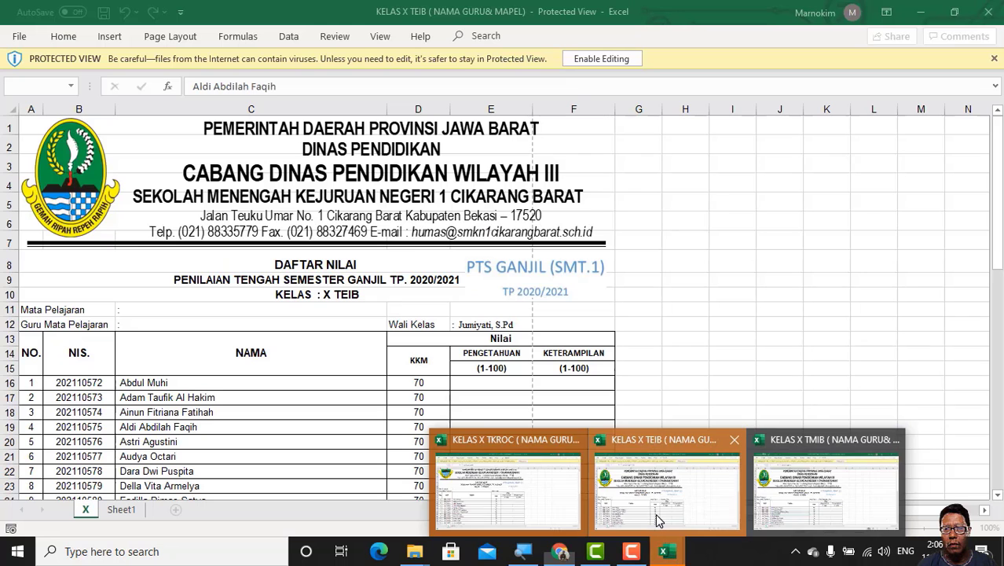
pyautogui.click(660, 526)
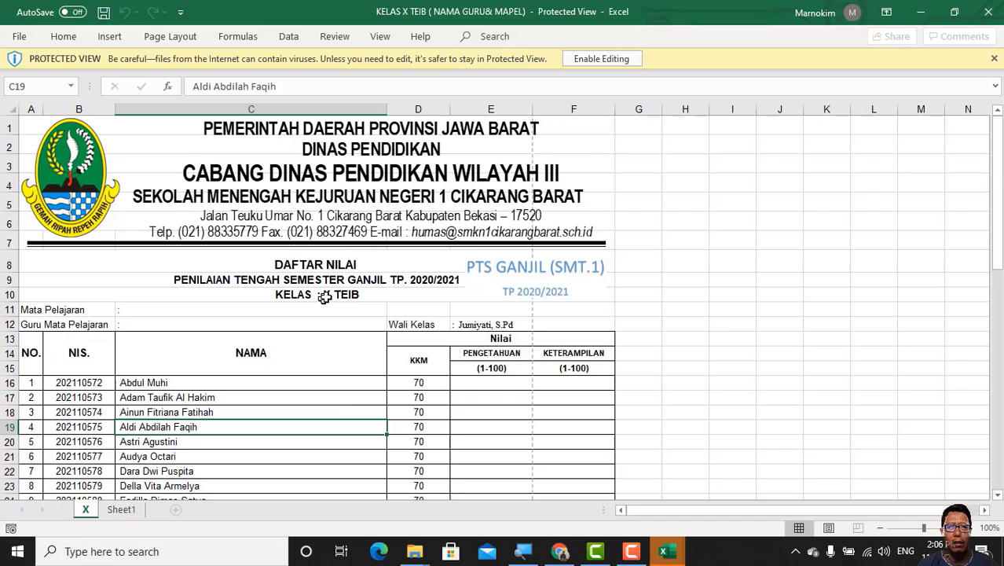
pyautogui.scroll(-3, 325, 294)
pyautogui.scroll(-1, 23, 338)
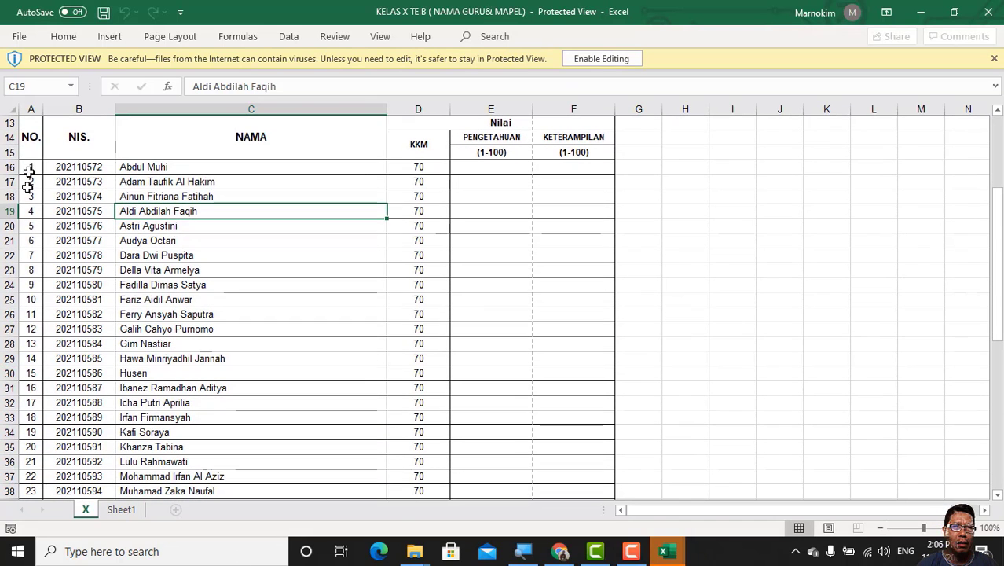
pyautogui.moveTo(28, 170); pyautogui.dragTo(33, 408)
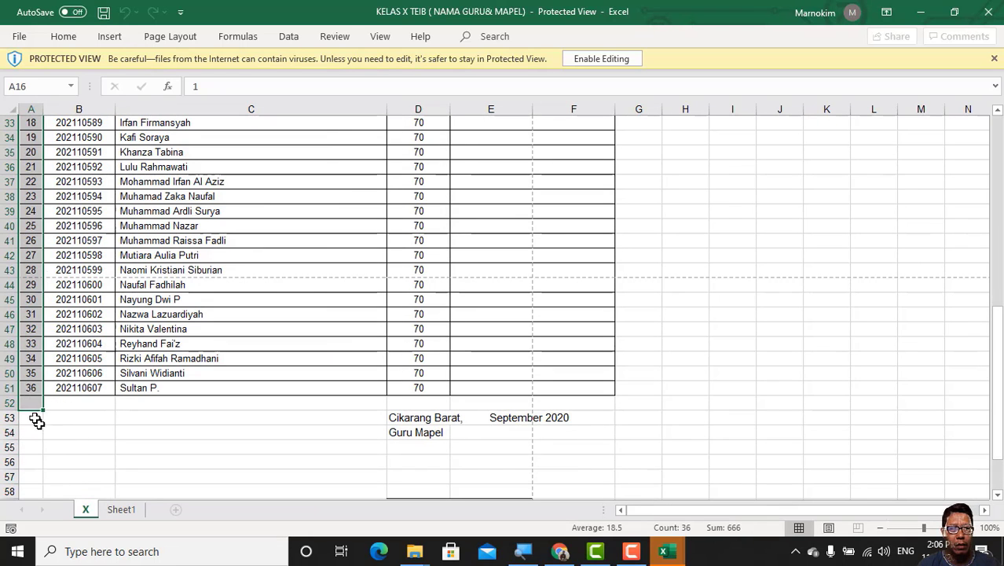
pyautogui.scroll(9, 29, 195)
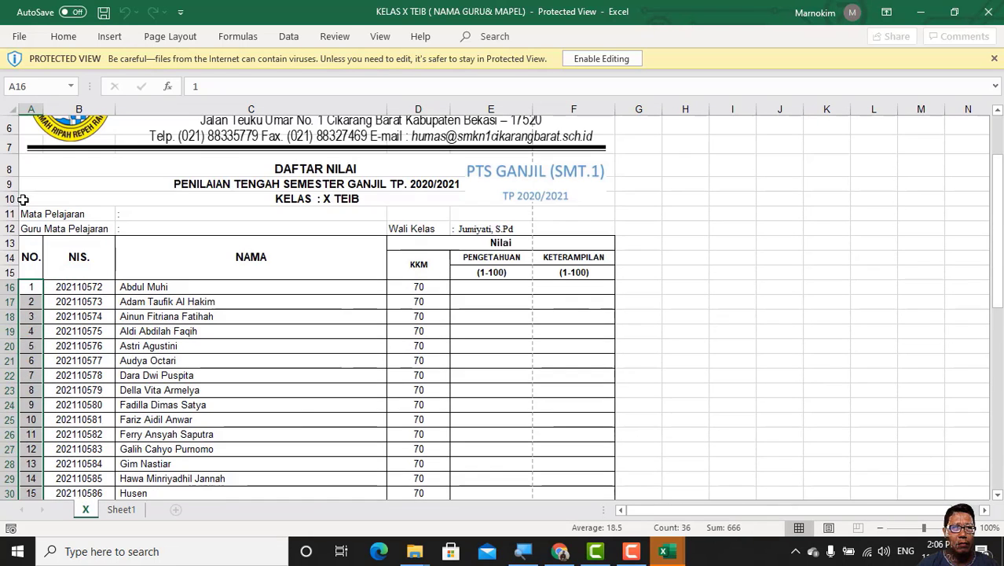
pyautogui.click(30, 292)
pyautogui.moveTo(29, 292); pyautogui.dragTo(30, 462)
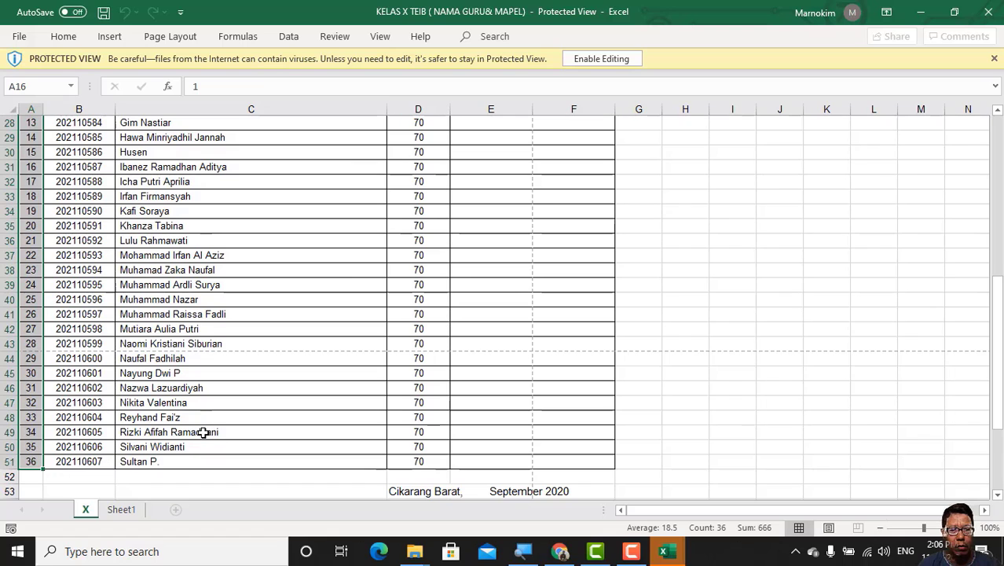
pyautogui.hotkey('ctrl', 'c')
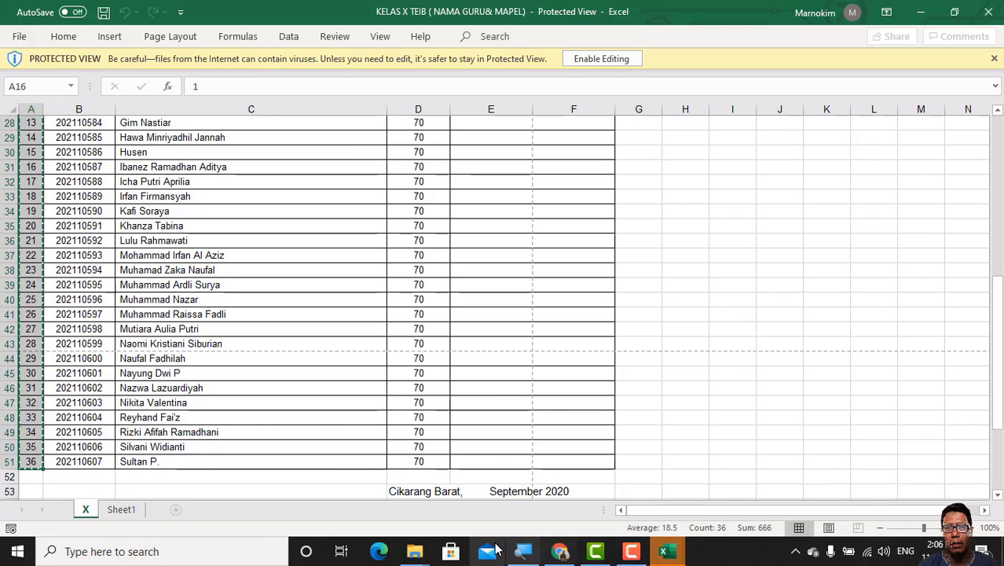
# Step: Switch back to the form in Chrome and paste the copied numbers as options of section 2's Nomor Urut Daftar Hadir drop-down
pyautogui.click(560, 552)
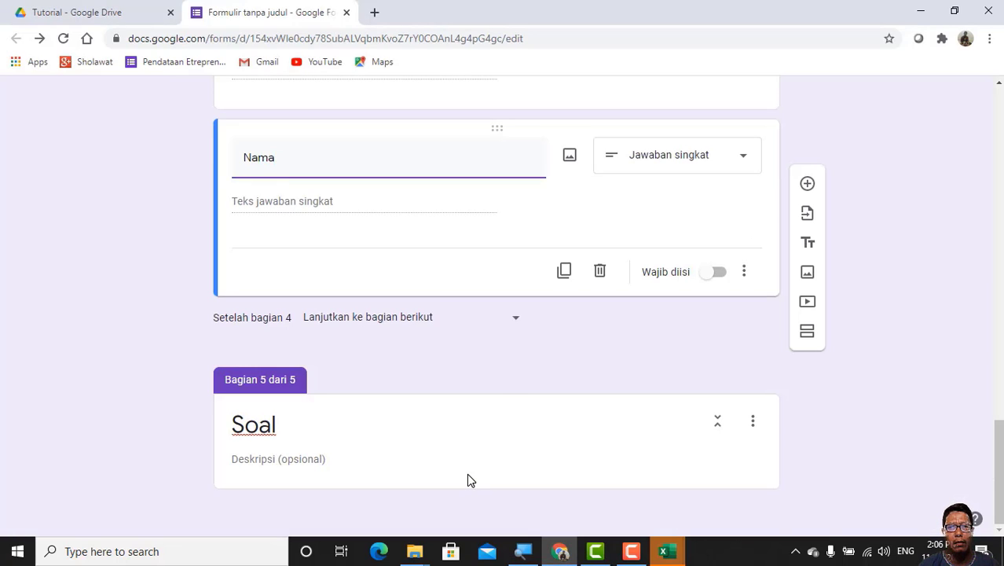
pyautogui.scroll(10, 469, 467)
pyautogui.scroll(10, 469, 467)
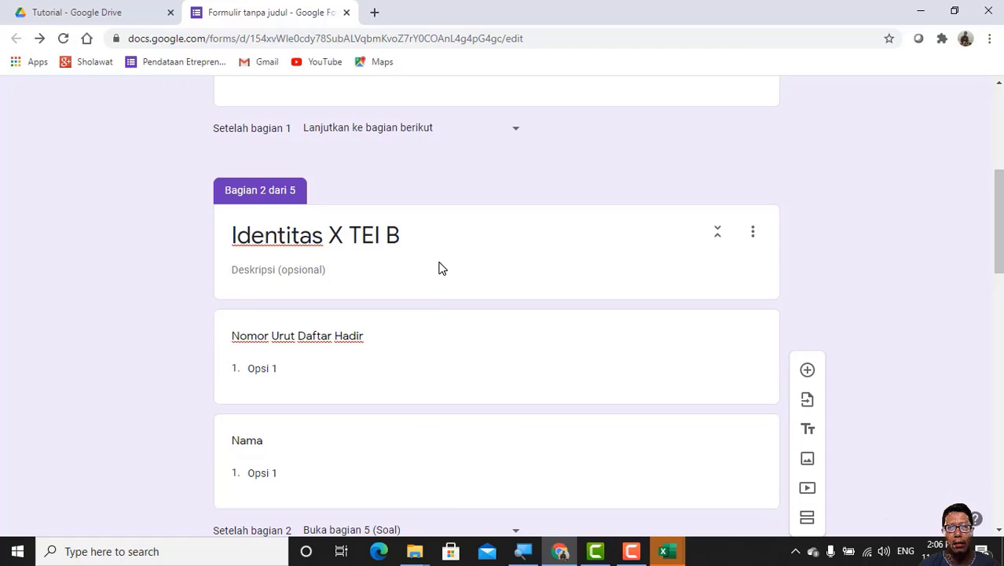
pyautogui.click(440, 269)
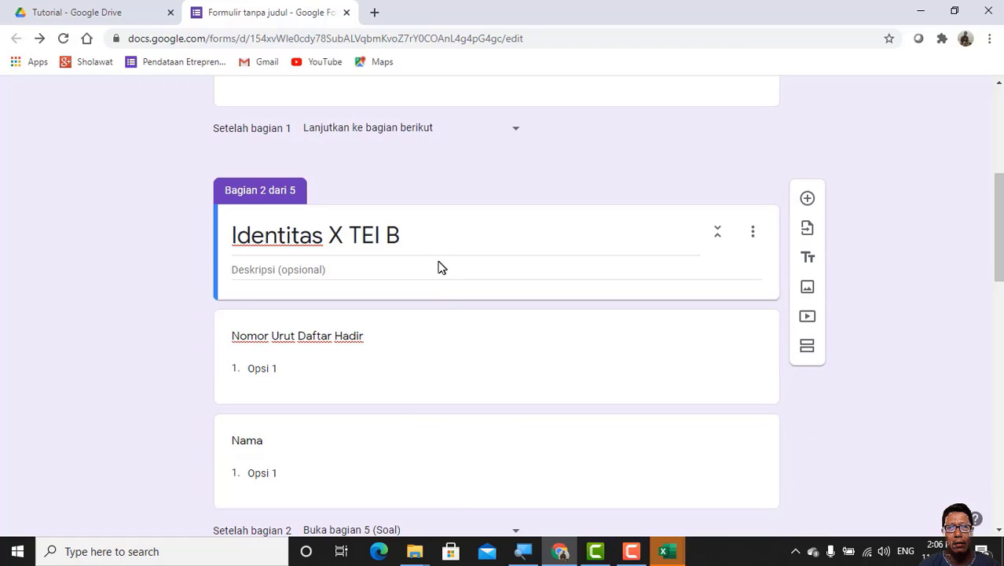
pyautogui.click(254, 368)
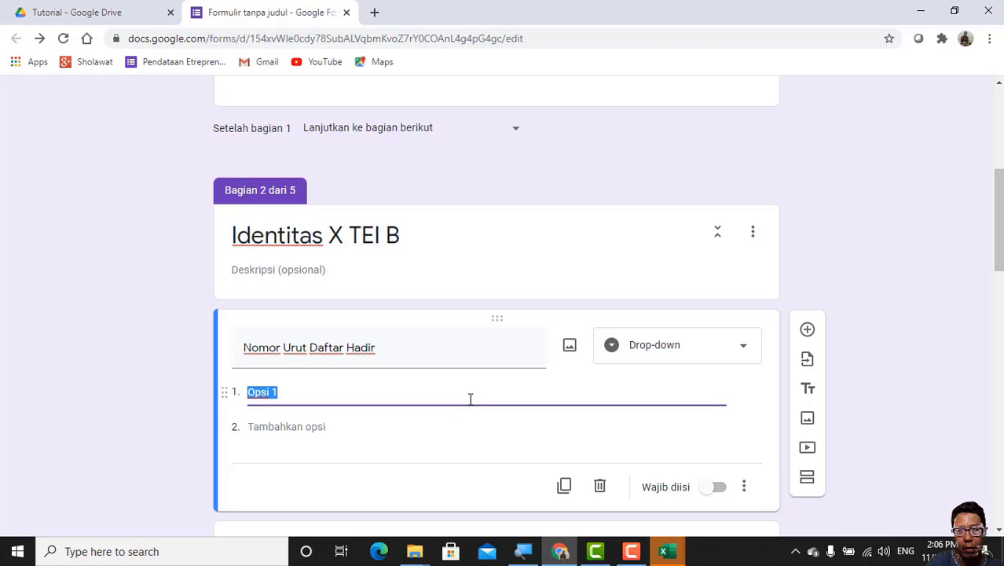
pyautogui.hotkey('ctrl', 'v')
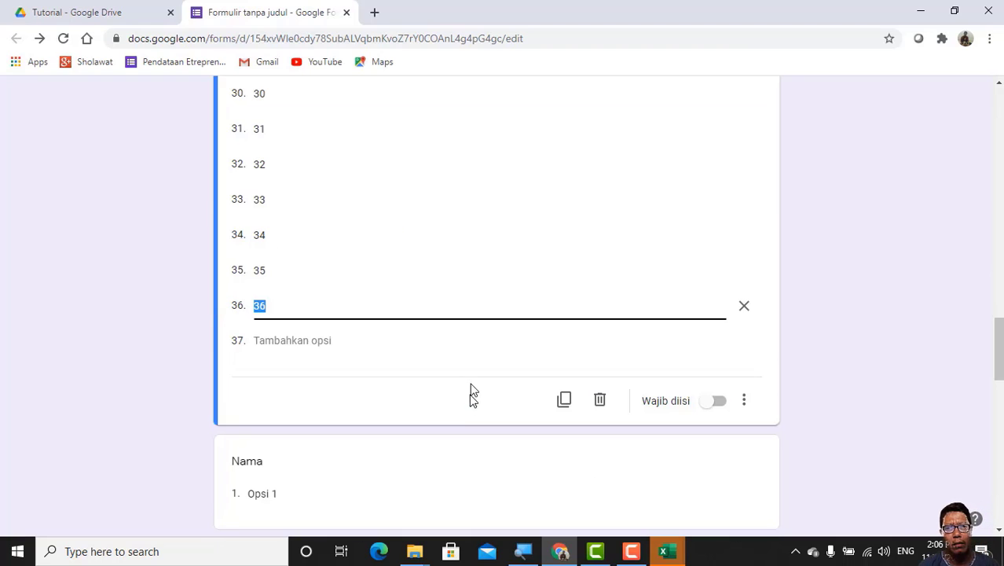
# Step: Fill section 2's Nama drop-down with the student names copied from C16:C51 of the KELAS X TEIB workbook in Excel
pyautogui.scroll(-3, 451, 392)
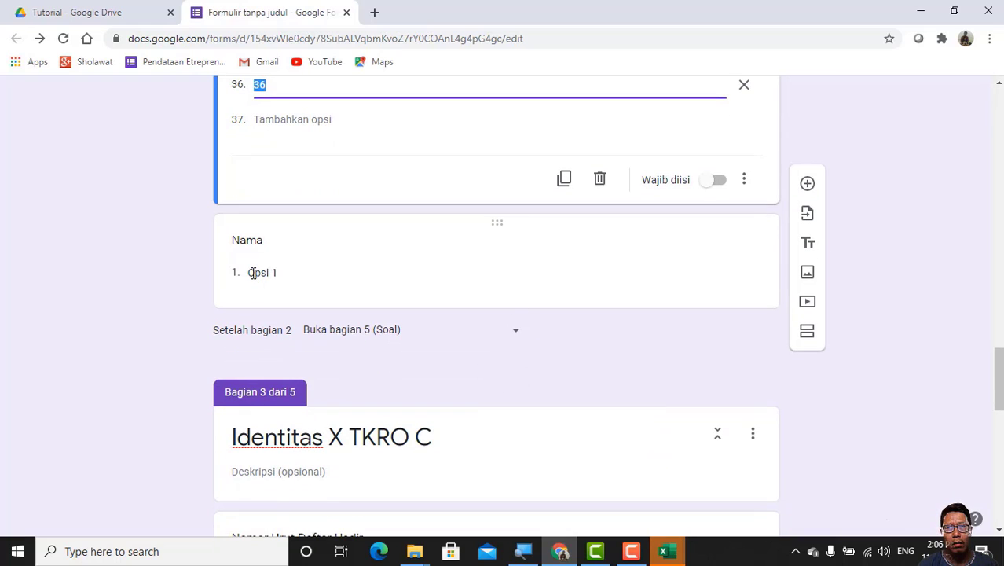
pyautogui.click(252, 273)
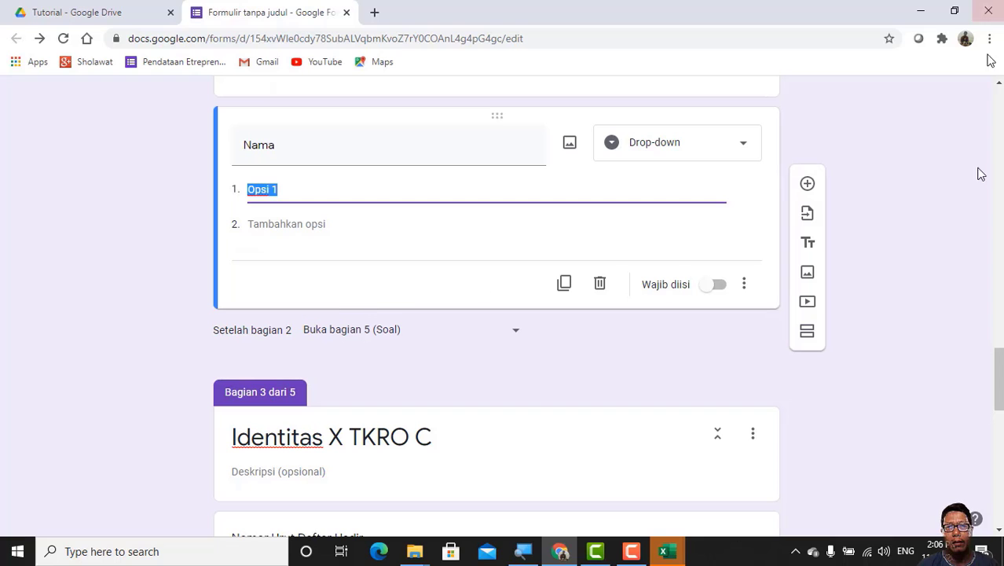
pyautogui.click(667, 553)
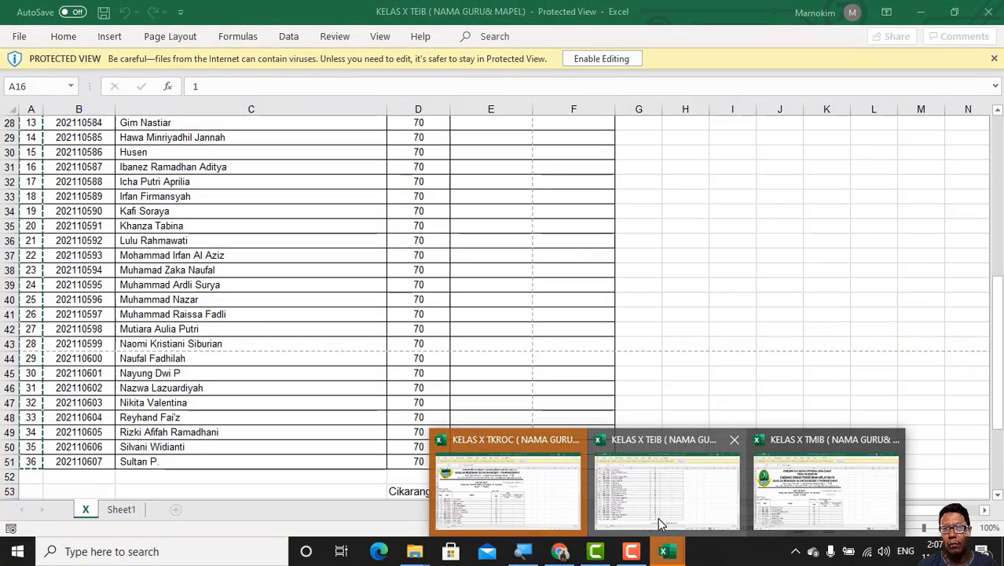
pyautogui.click(658, 524)
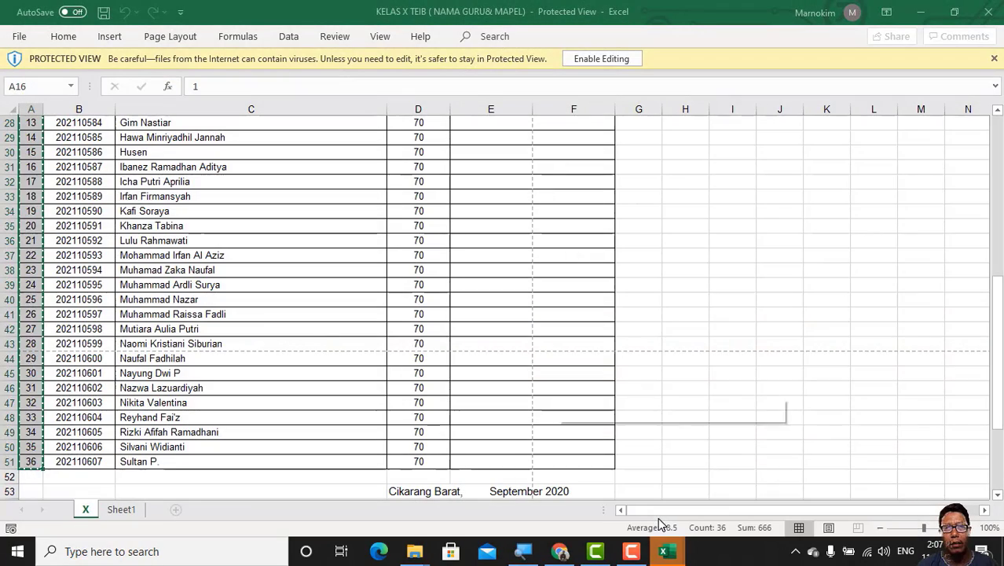
pyautogui.scroll(6, 325, 331)
pyautogui.scroll(2, 326, 331)
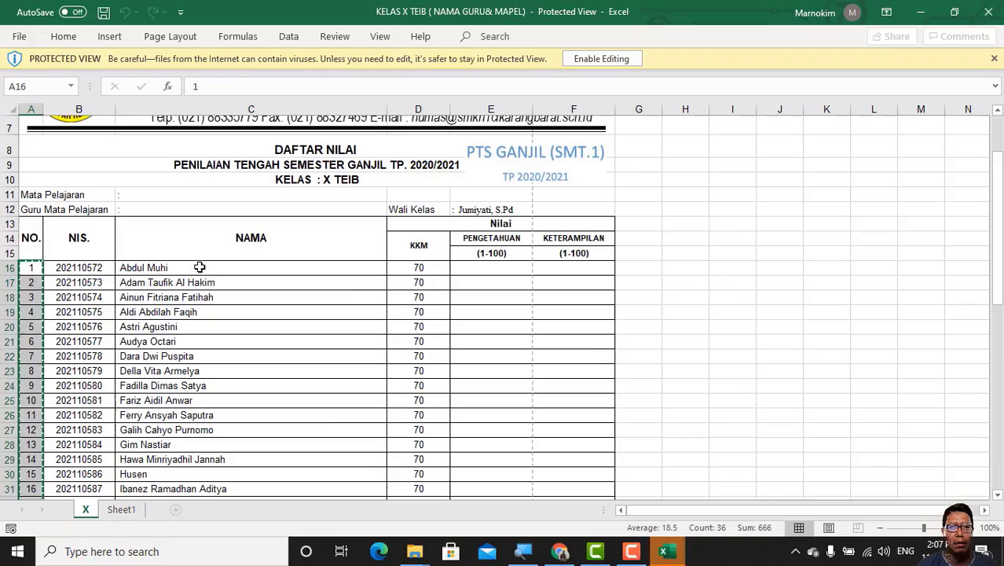
pyautogui.moveTo(199, 267); pyautogui.dragTo(204, 473)
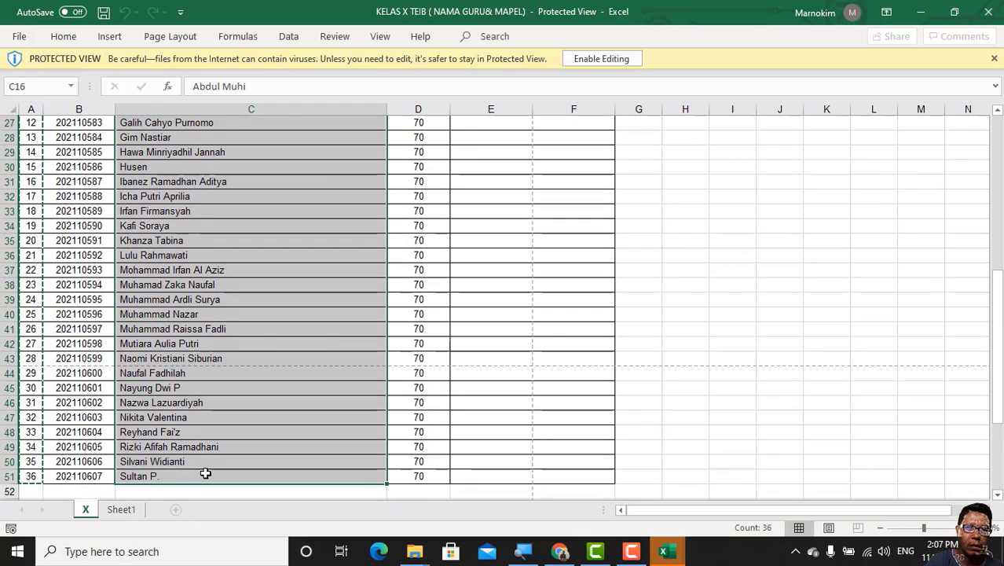
pyautogui.hotkey('ctrl', 'c')
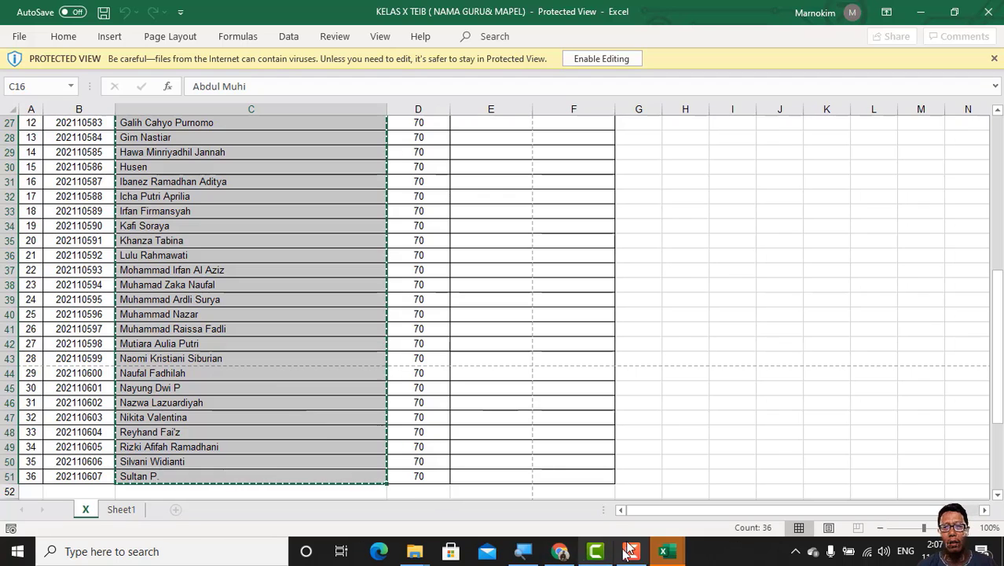
pyautogui.click(559, 551)
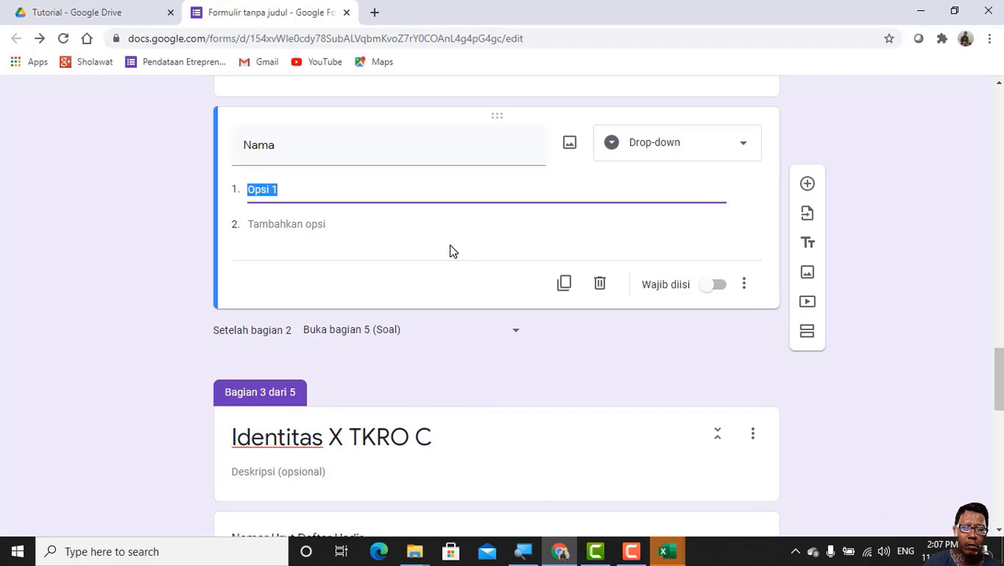
pyautogui.hotkey('ctrl', 'v')
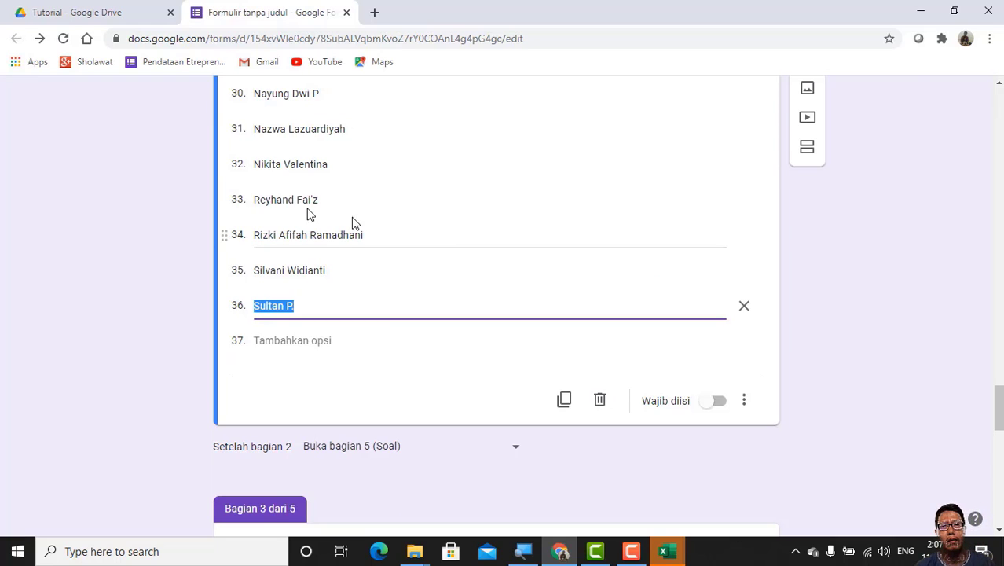
# Step: Fill section 3's Nomor Urut Daftar Hadir drop-down with the numbers 1 to 36 copied from A16:A51 of the KELAS X TKROC workbook in Excel
pyautogui.scroll(-5, 656, 340)
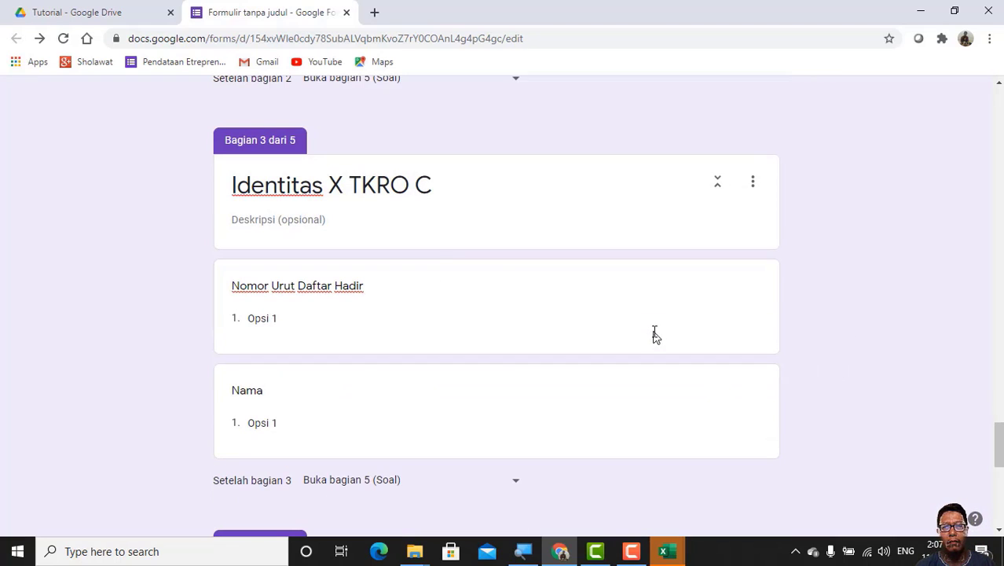
pyautogui.click(263, 318)
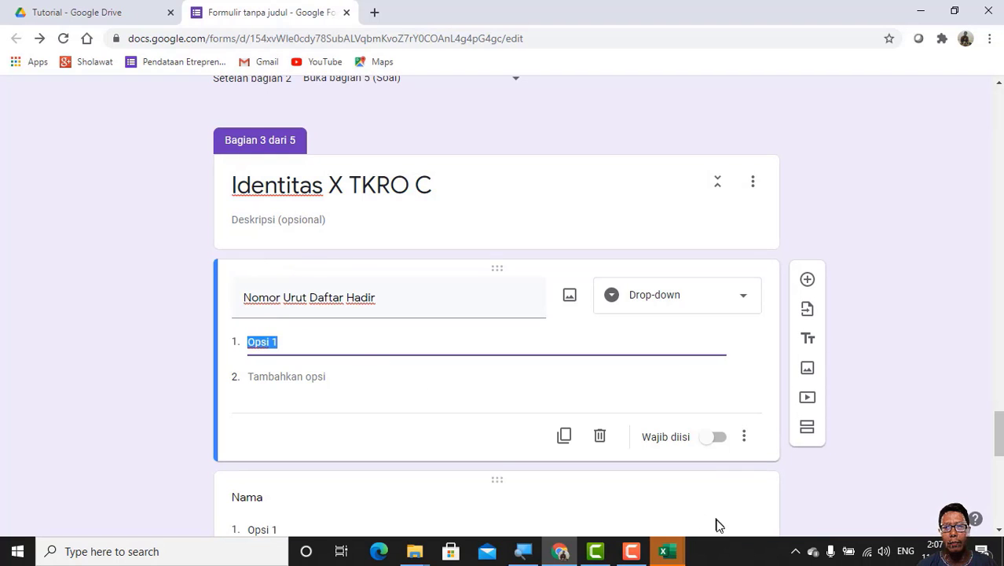
pyautogui.click(673, 556)
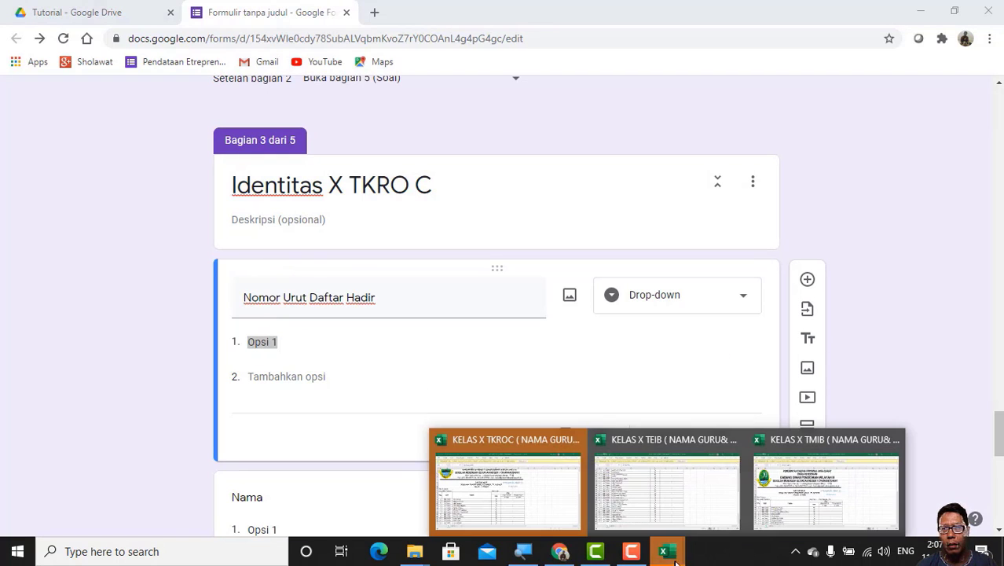
pyautogui.click(538, 494)
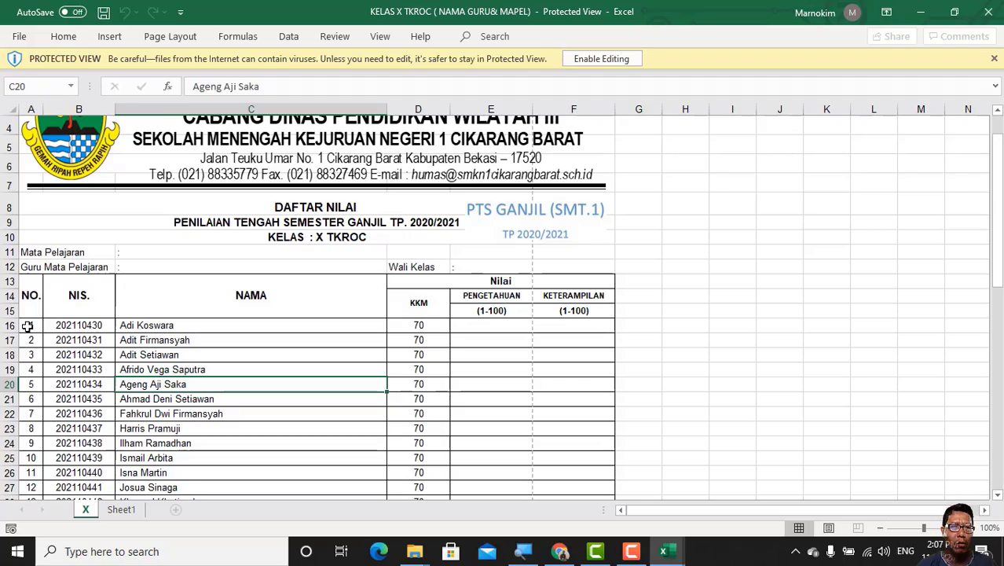
pyautogui.moveTo(26, 325); pyautogui.dragTo(29, 432)
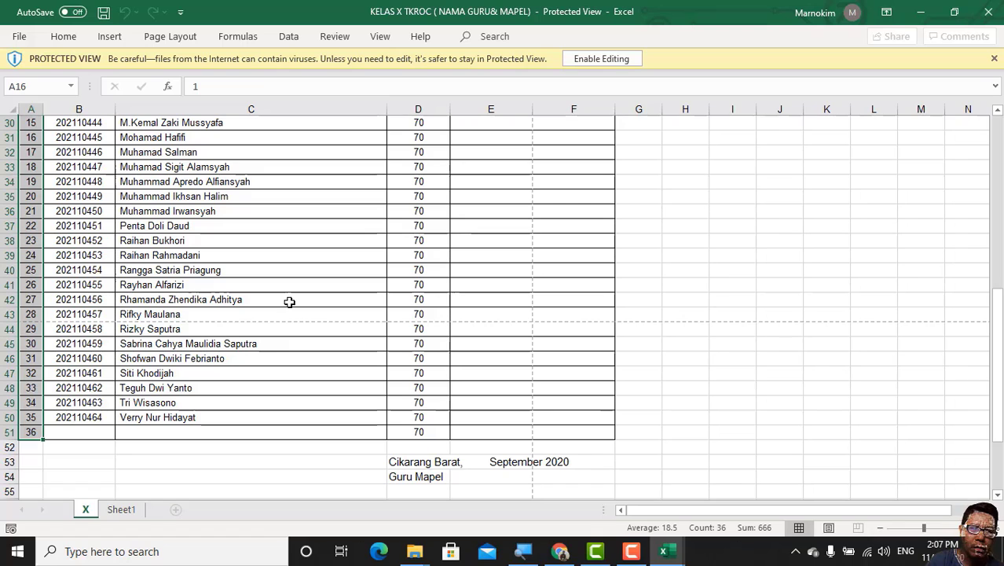
pyautogui.hotkey('ctrl', 'c')
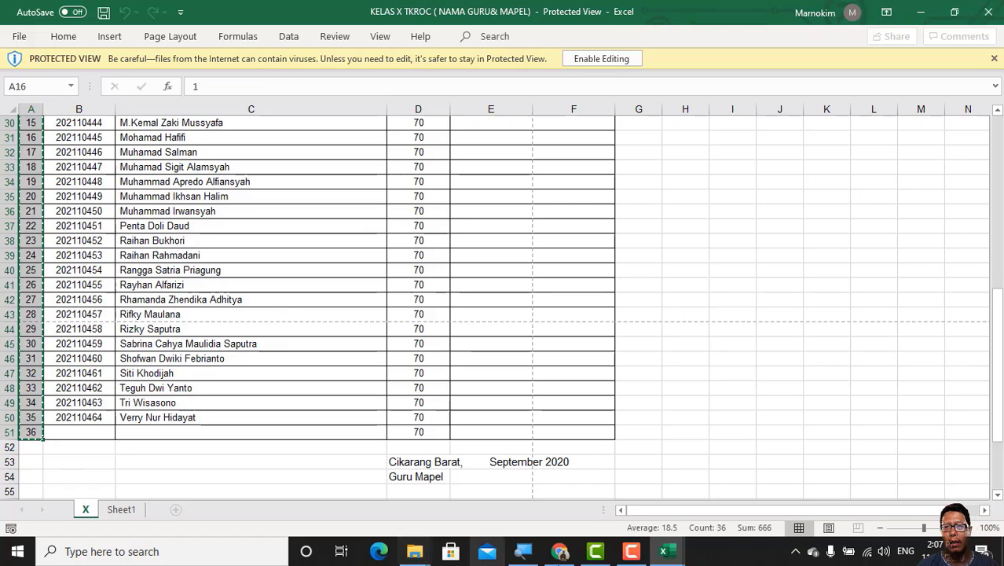
pyautogui.click(560, 552)
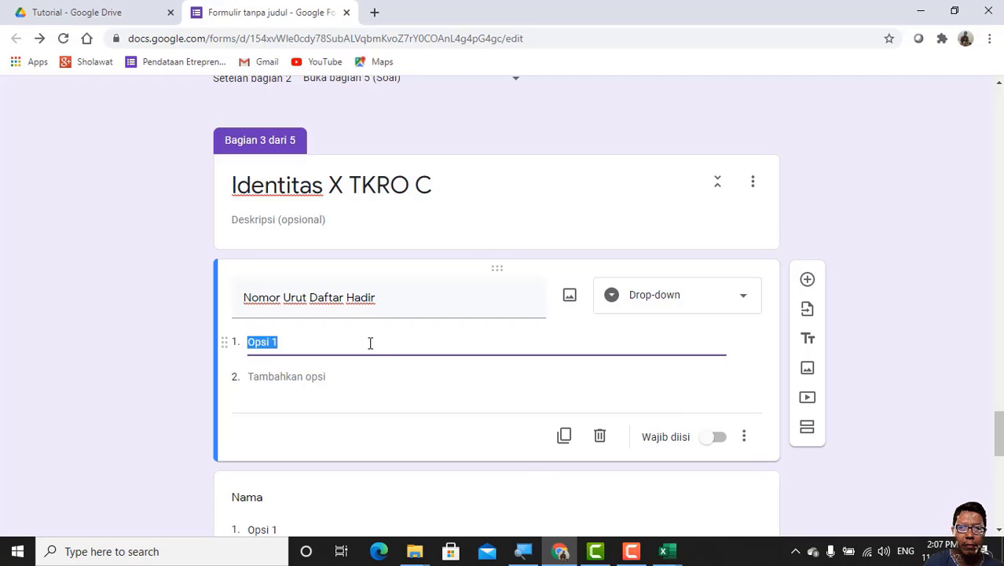
pyautogui.hotkey('ctrl', 'v')
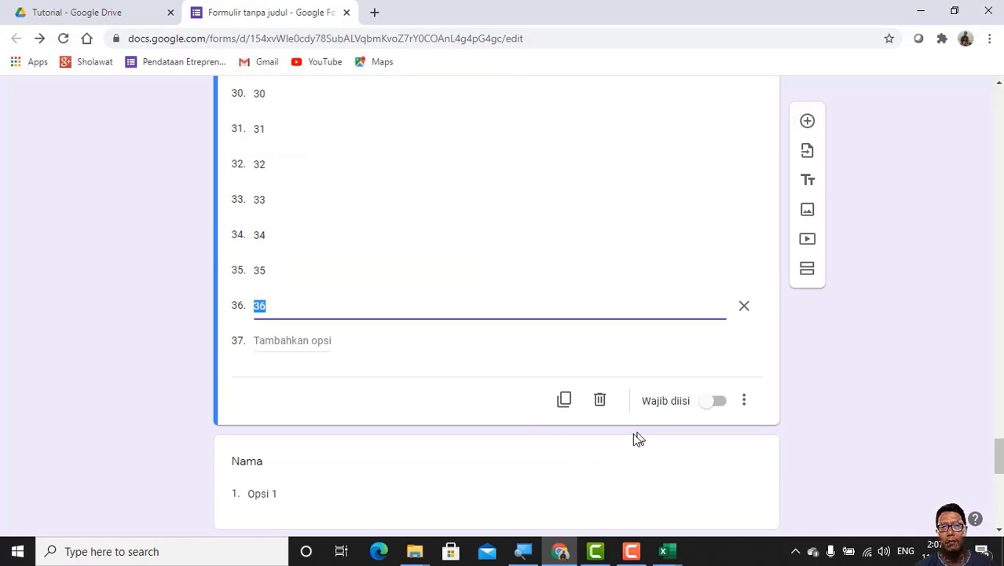
# Step: Fill section 3's Nama drop-down with the student names copied from C16:C50 of the KELAS X TKROC workbook in Excel
pyautogui.scroll(-3, 620, 440)
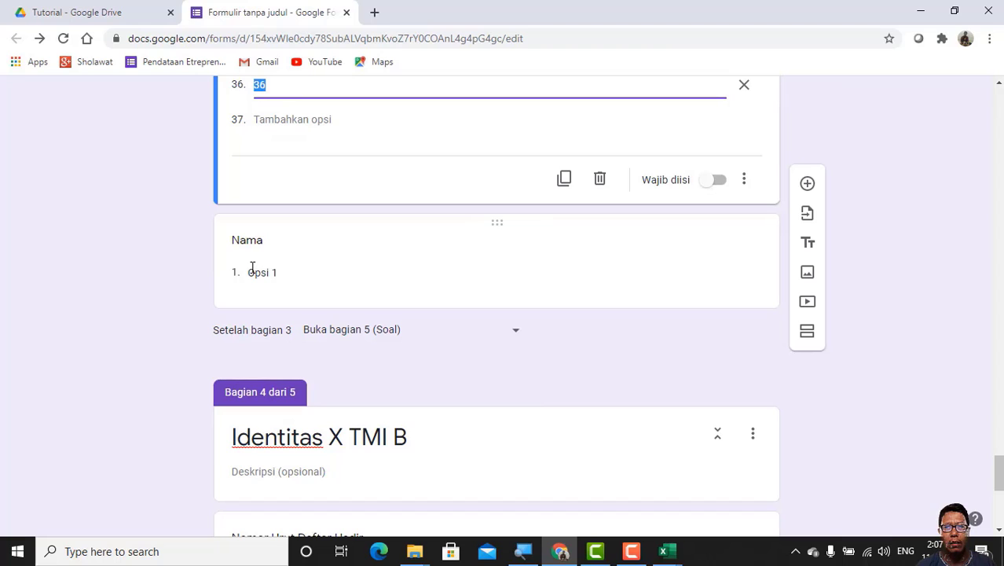
pyautogui.click(252, 271)
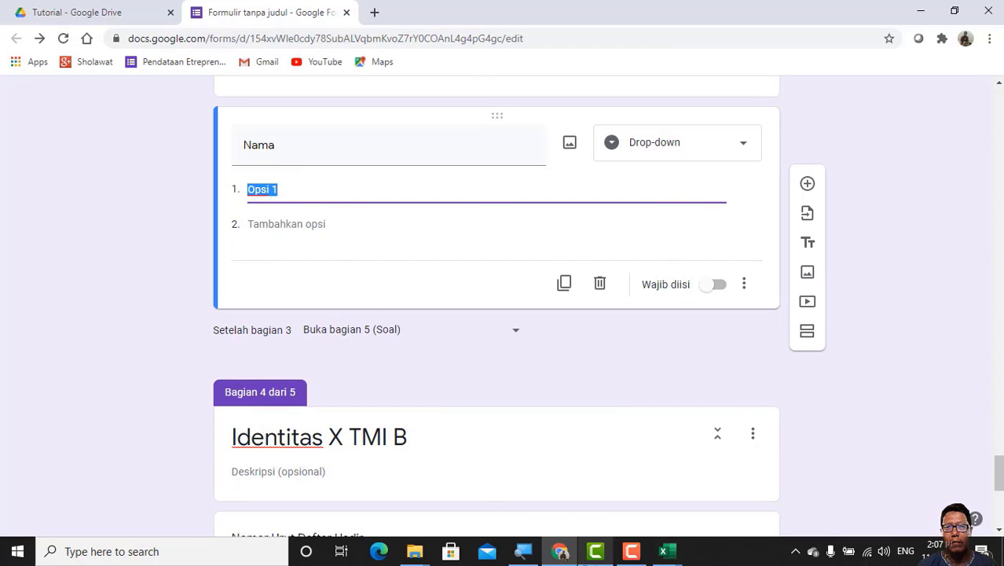
pyautogui.click(669, 554)
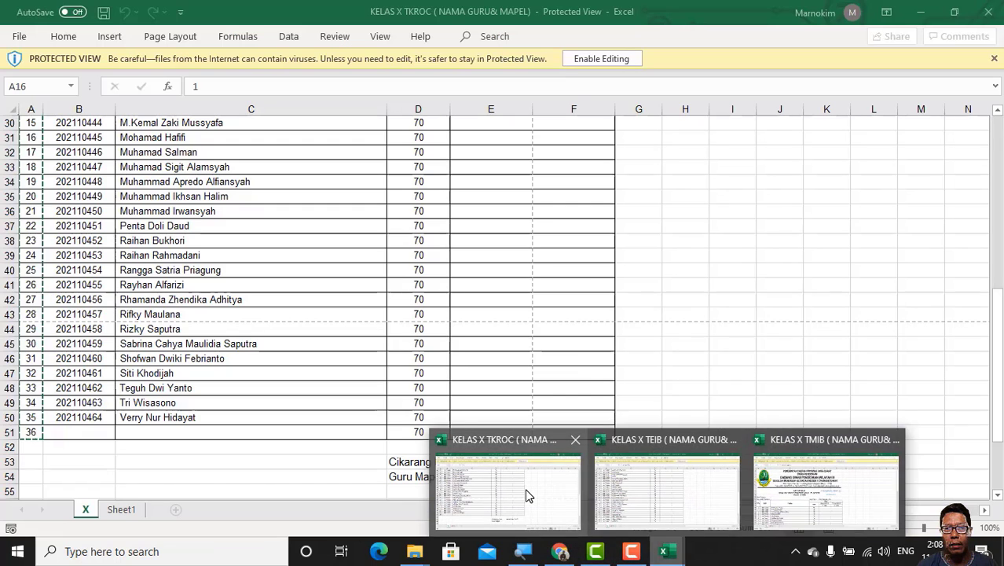
pyautogui.click(526, 493)
pyautogui.scroll(9, 206, 296)
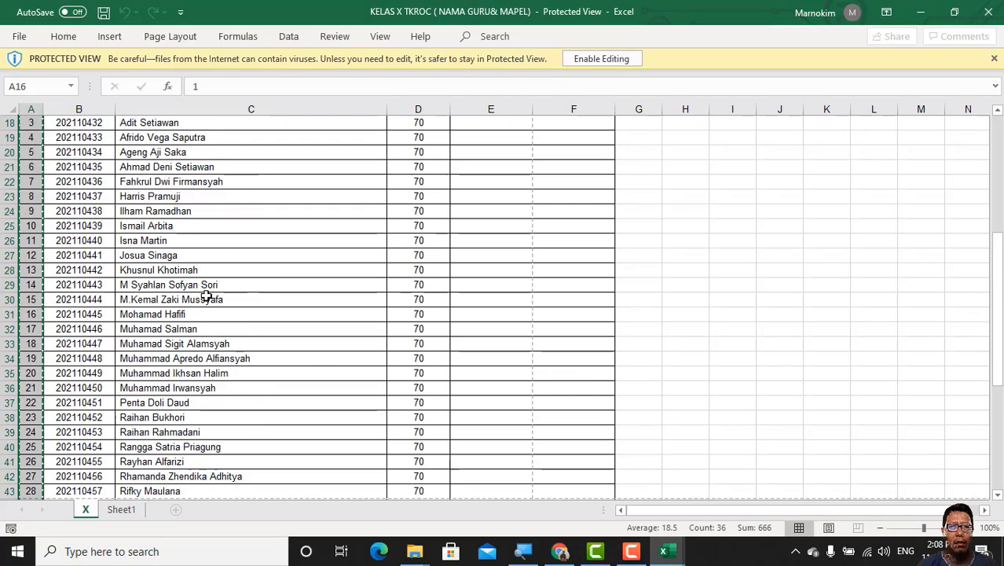
pyautogui.moveTo(171, 344); pyautogui.dragTo(203, 451)
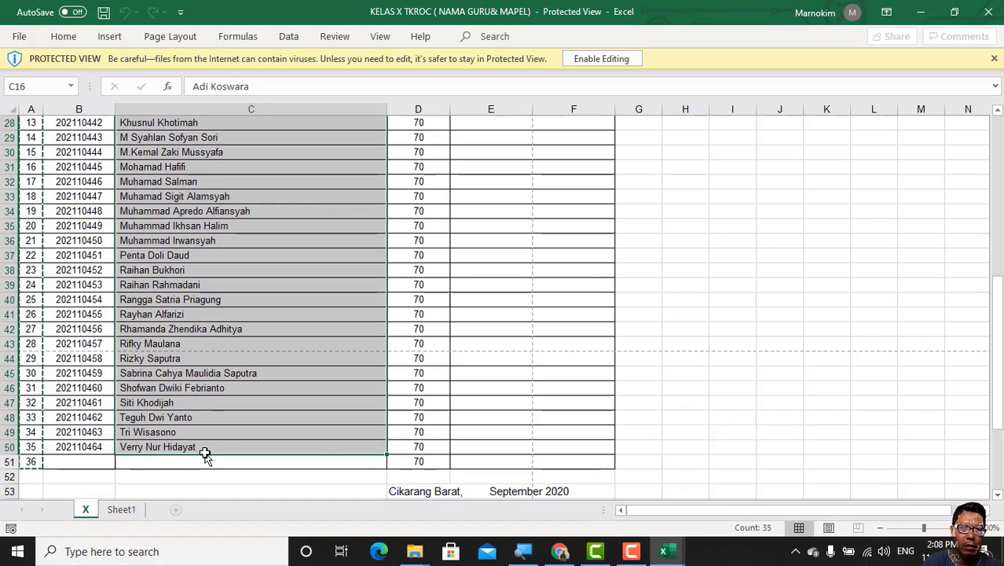
pyautogui.hotkey('ctrl', 'c')
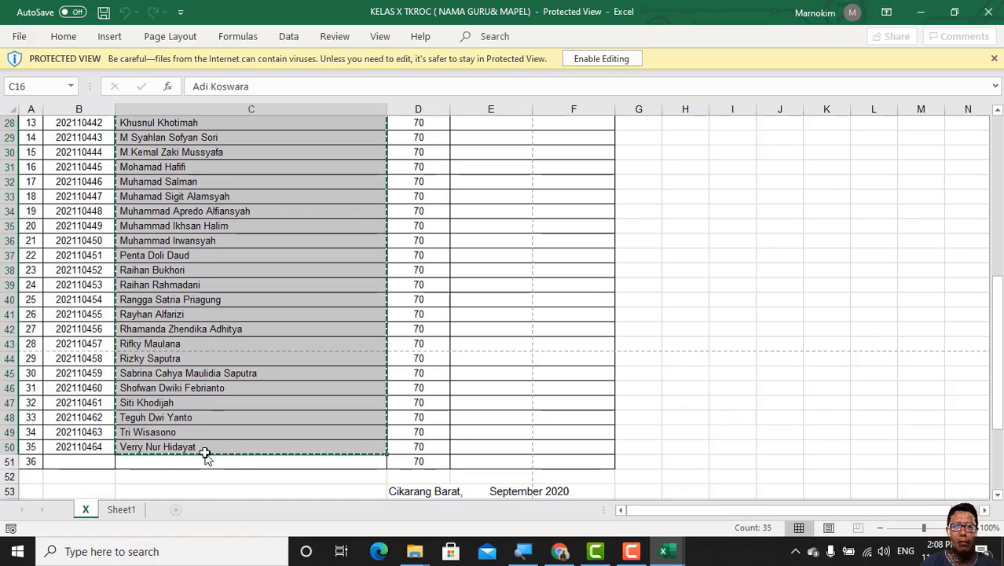
pyautogui.click(571, 552)
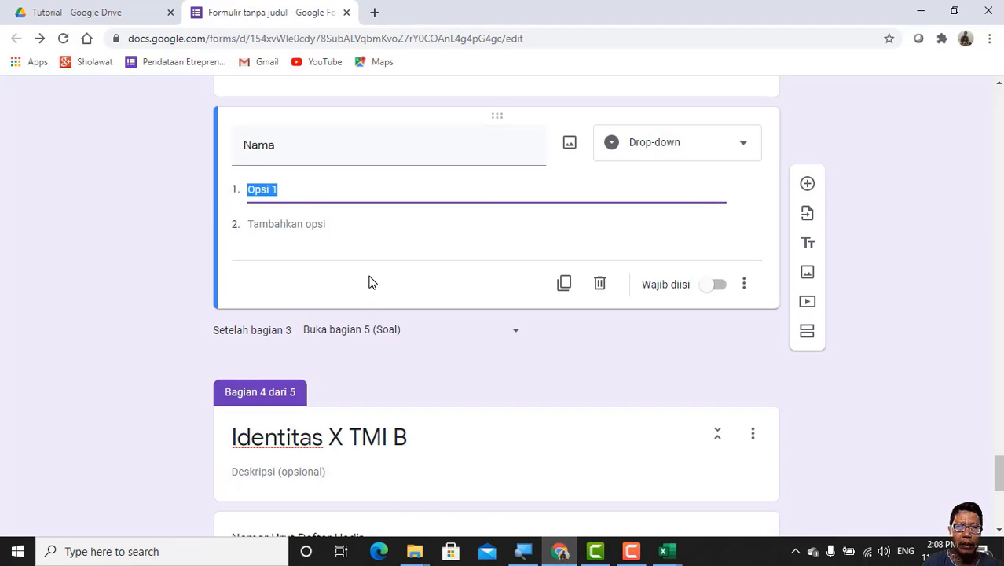
pyautogui.hotkey('ctrl', 'v')
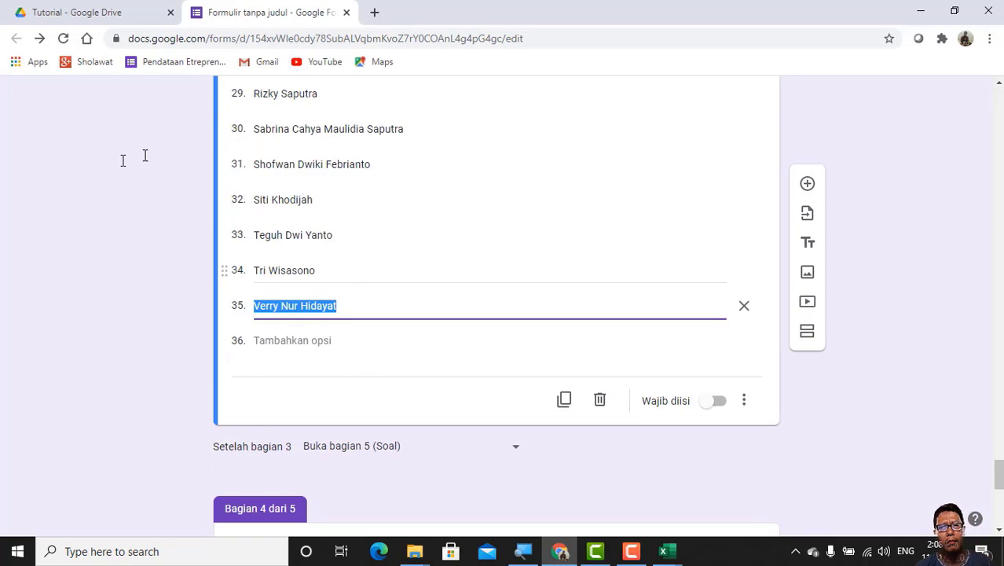
# Step: Change the Nomor Urut Daftar Hadir question in section 4, Identitas X TMI B, to a Drop-down
pyautogui.scroll(-3, 590, 385)
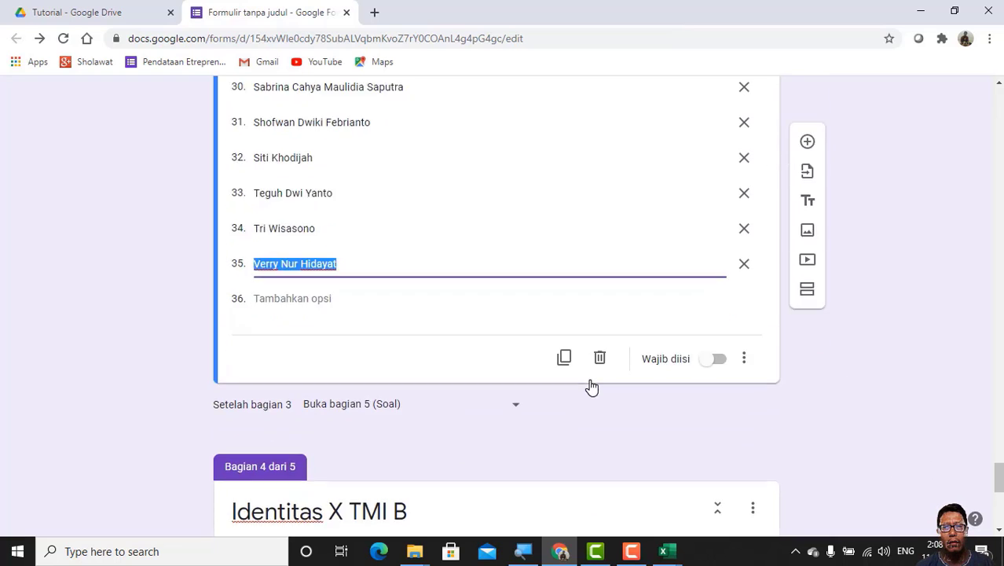
pyautogui.scroll(-3, 592, 383)
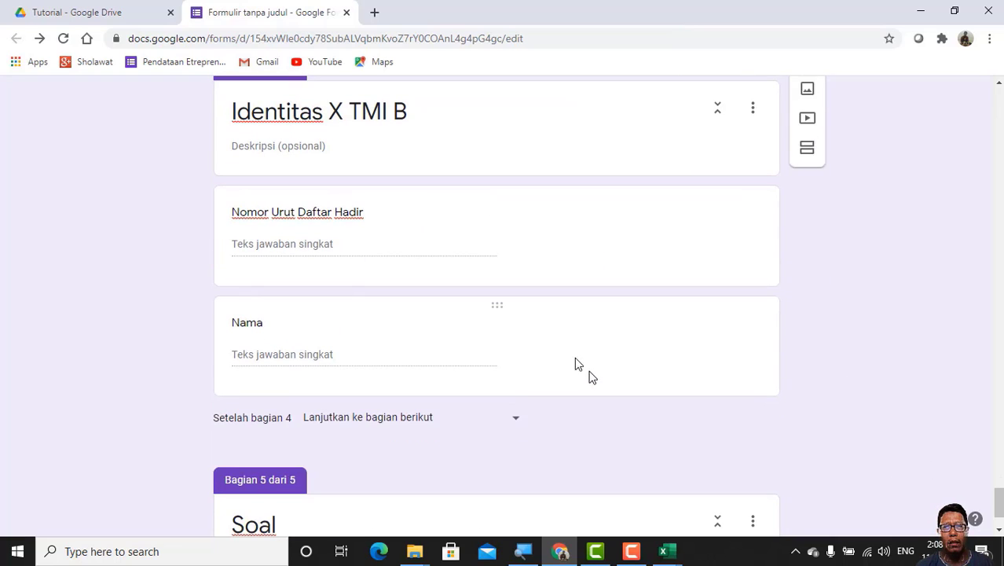
pyautogui.click(264, 247)
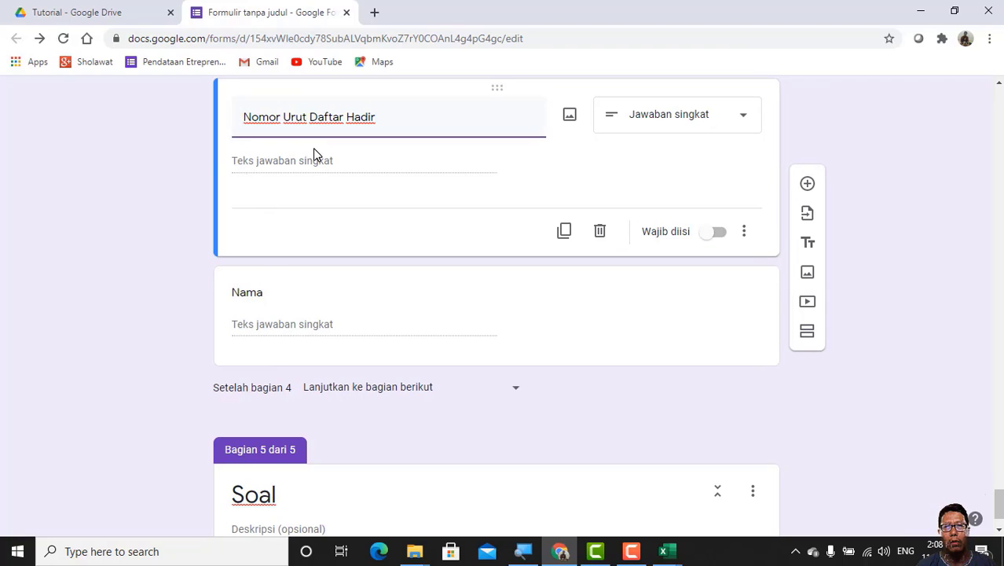
pyautogui.click(744, 119)
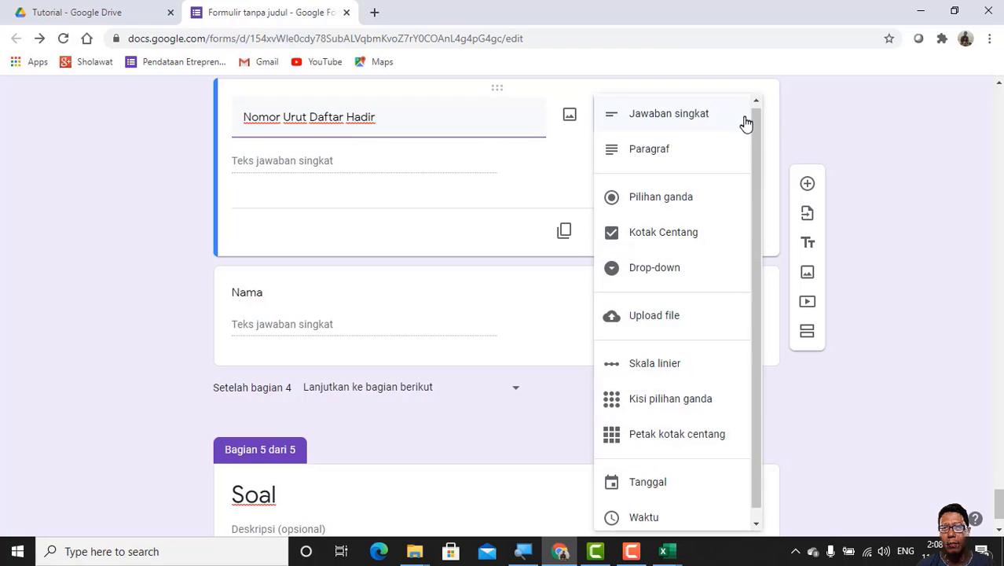
pyautogui.click(664, 271)
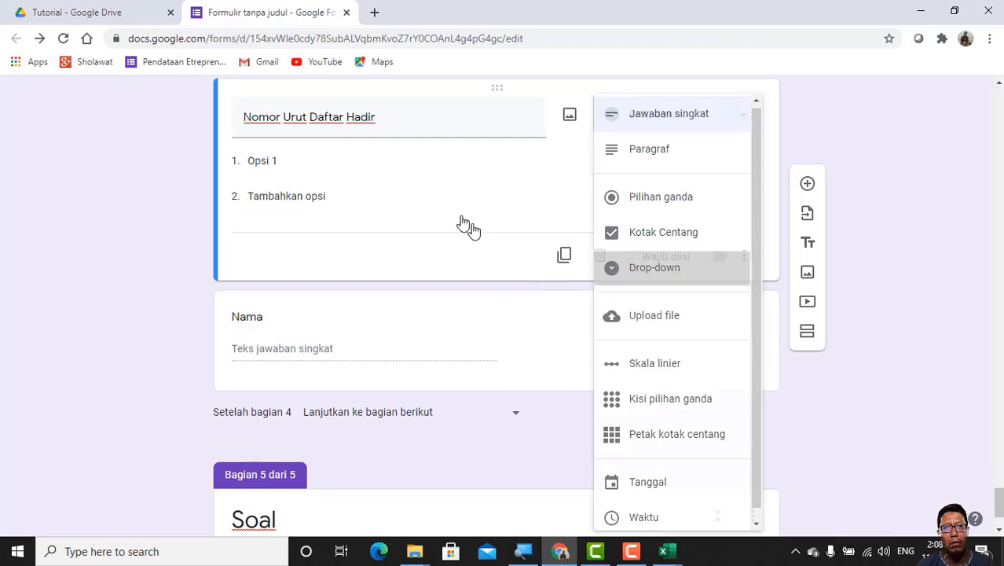
# Step: Fill section 4's Nomor Urut Daftar Hadir drop-down with the numbers 1 to 36 copied from A16:A51 of the KELAS X TMIB workbook in Excel
pyautogui.click(249, 160)
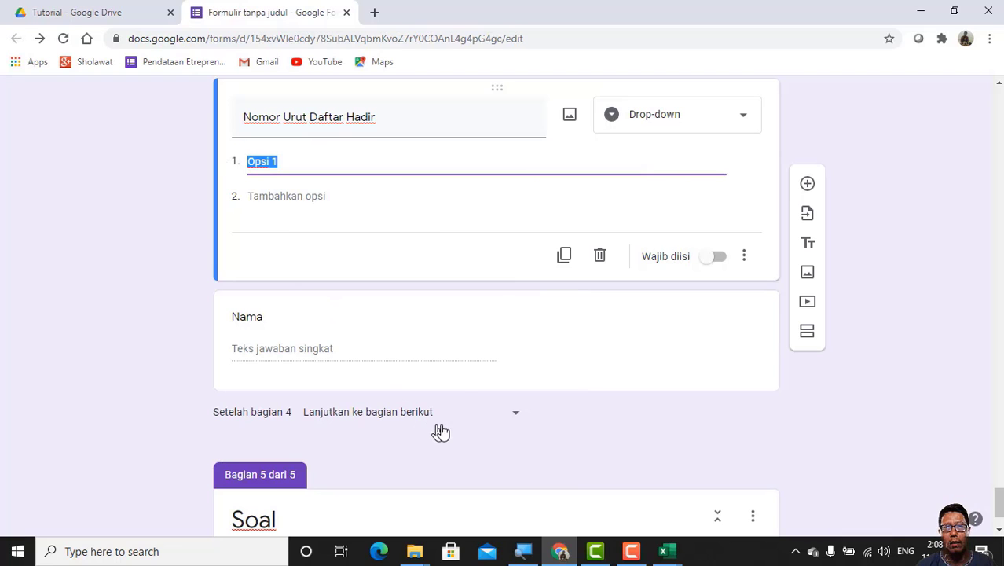
pyautogui.scroll(2, 450, 266)
pyautogui.scroll(-1, 450, 265)
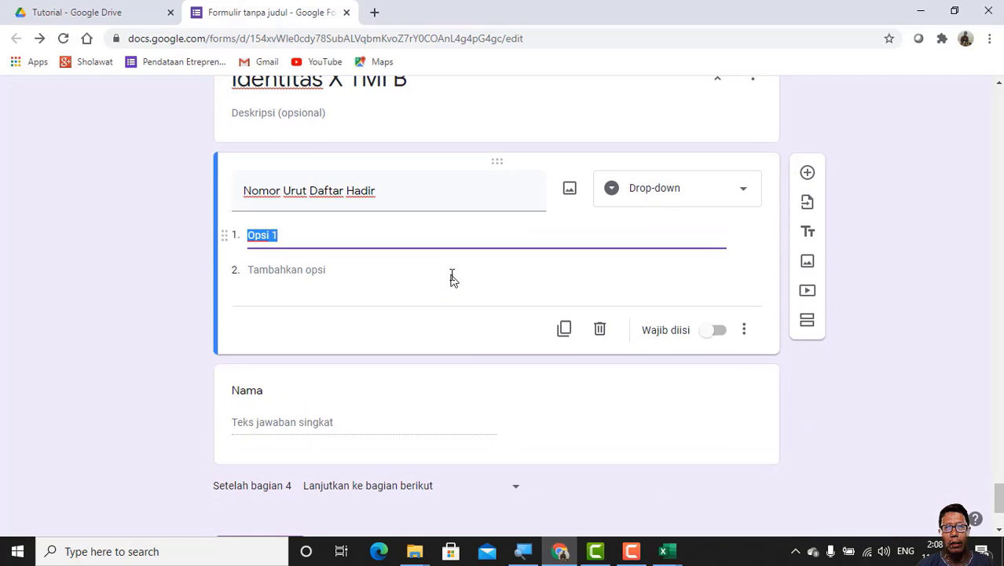
pyautogui.click(668, 556)
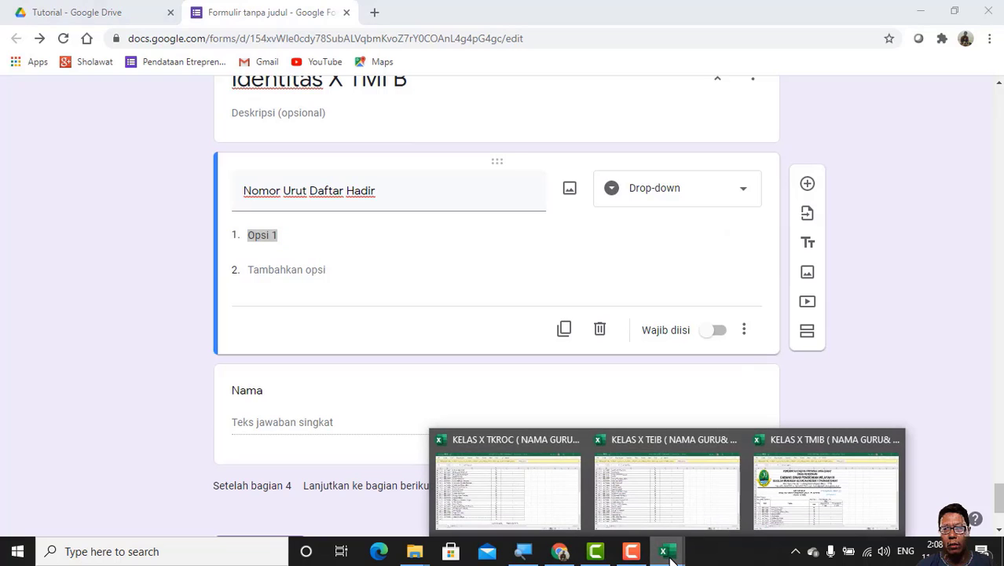
pyautogui.click(825, 460)
pyautogui.click(820, 448)
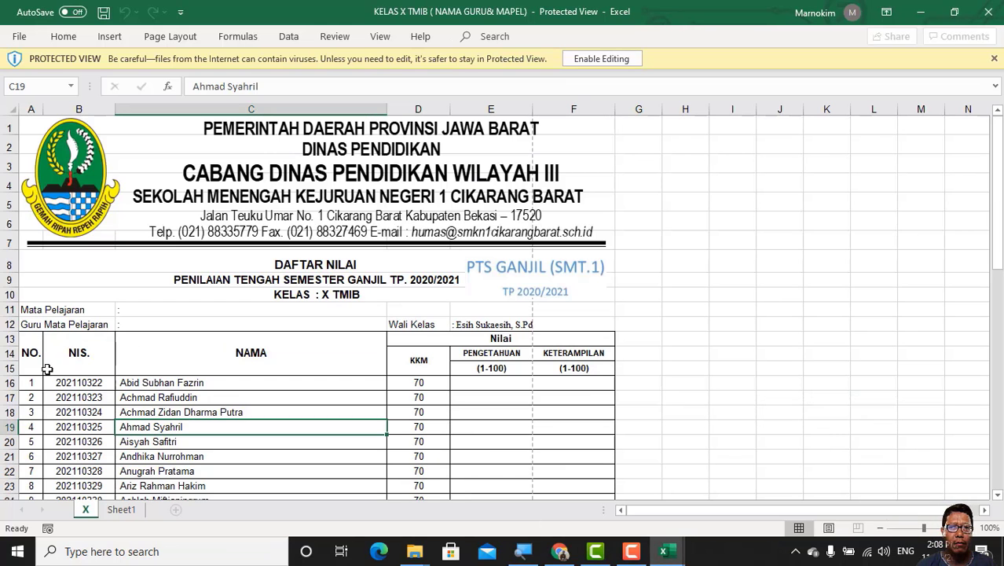
pyautogui.moveTo(26, 383); pyautogui.dragTo(40, 433)
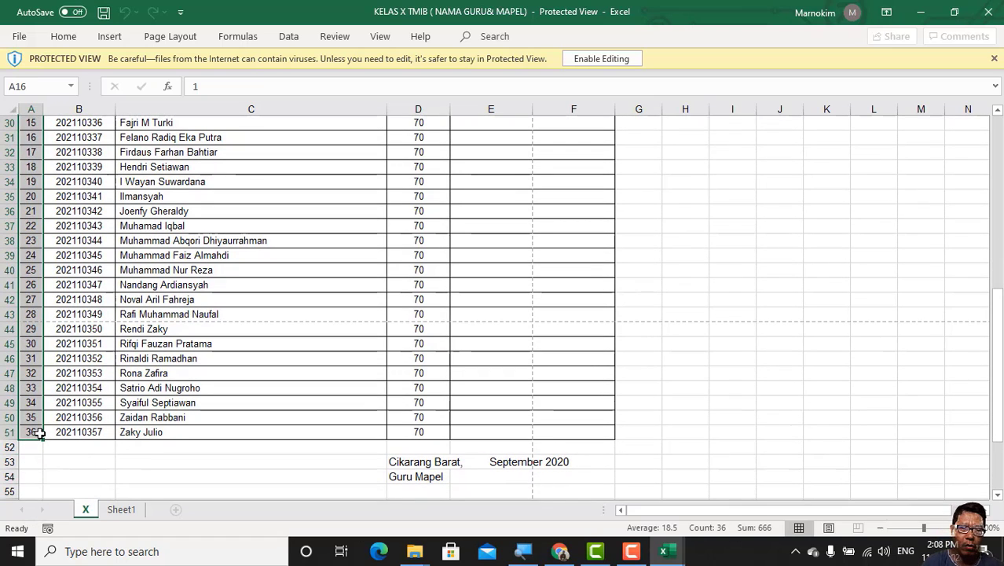
pyautogui.hotkey('ctrl', 'c')
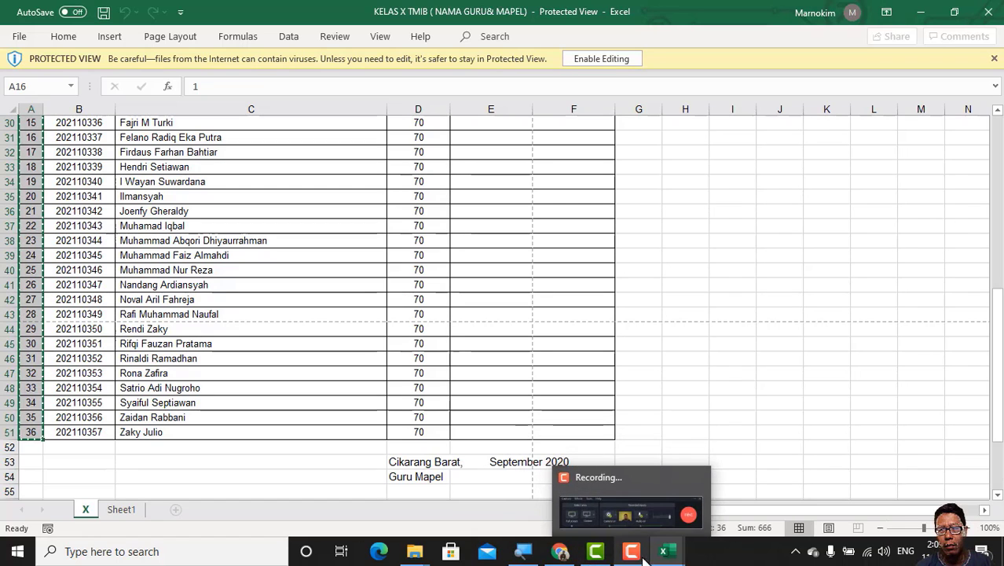
pyautogui.click(559, 550)
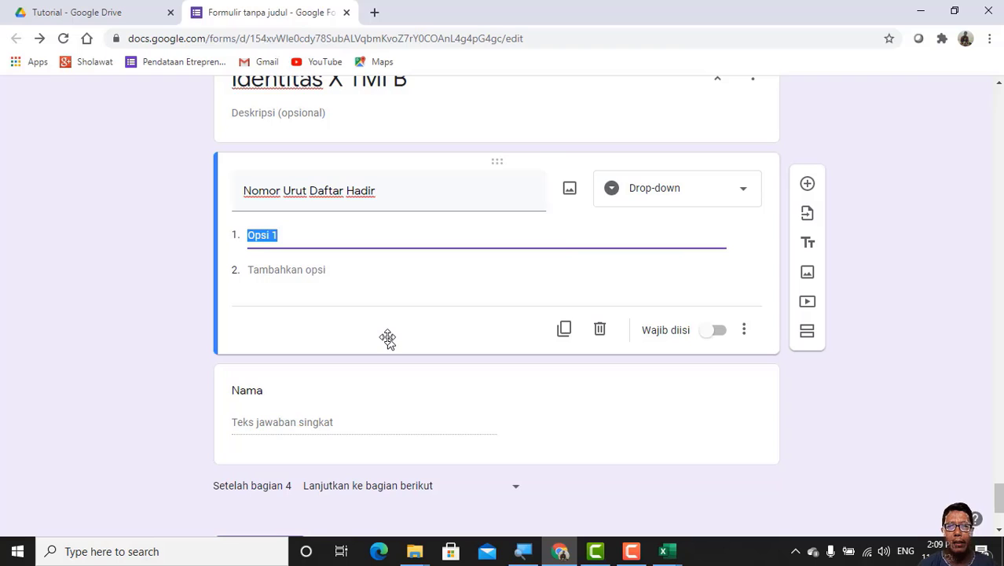
pyautogui.hotkey('ctrl', 'v')
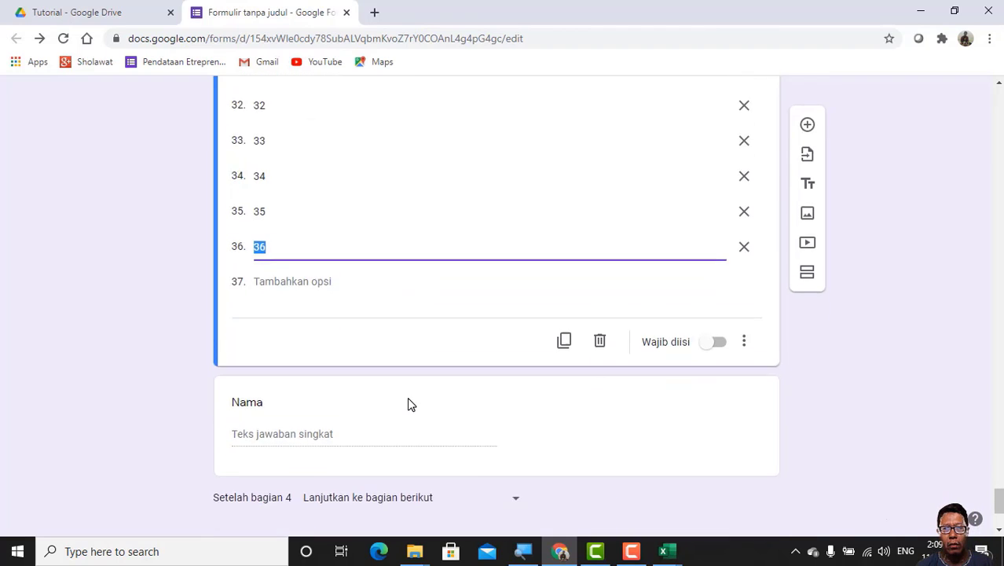
# Step: Change section 4's Nama question from a short answer to a Drop-down
pyautogui.scroll(-1, 407, 397)
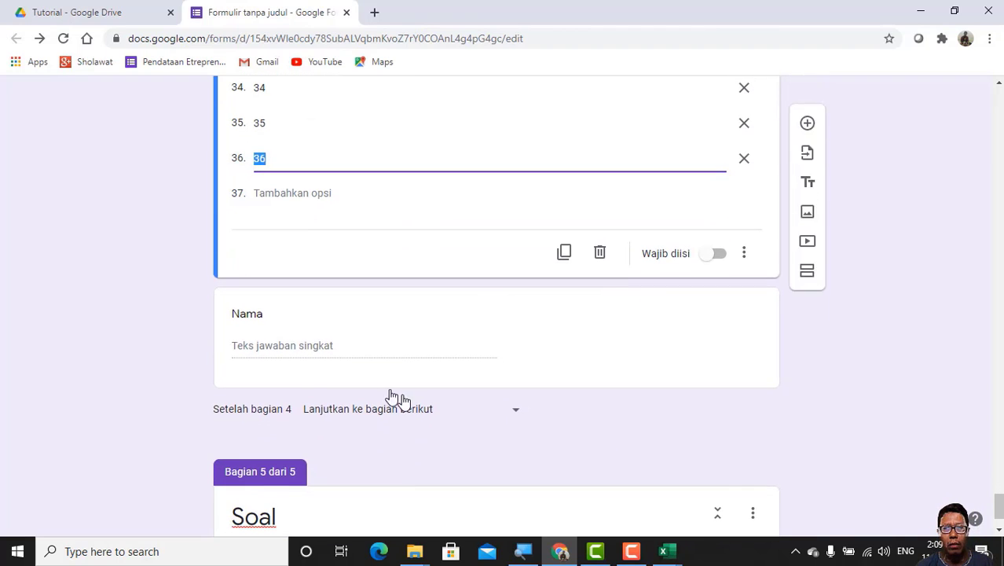
pyautogui.click(257, 346)
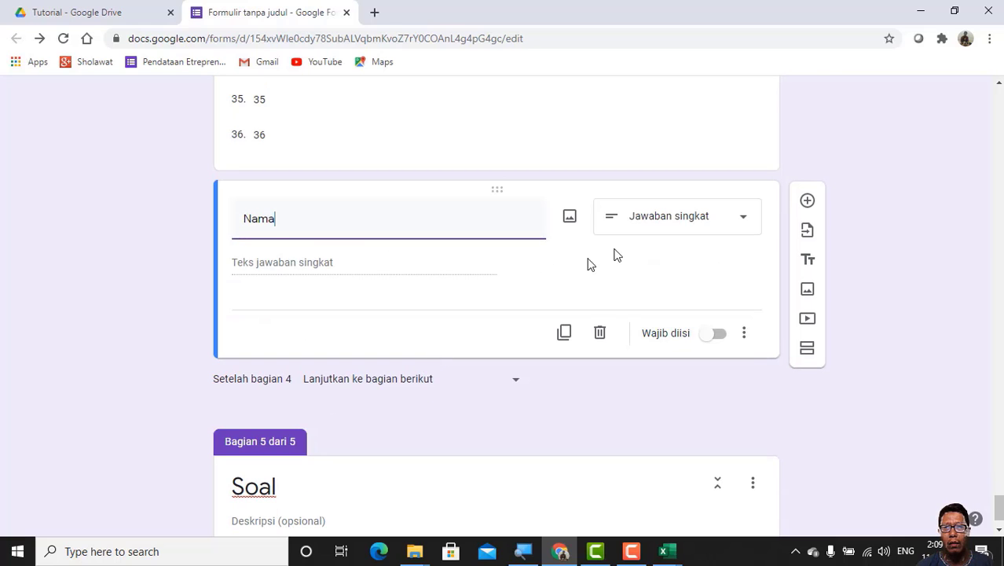
pyautogui.click(745, 221)
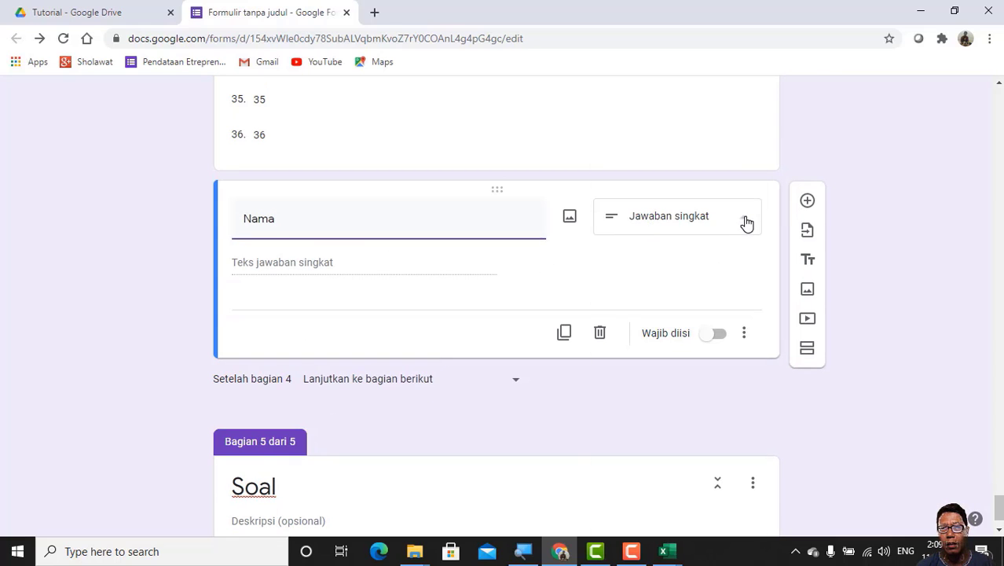
pyautogui.click(665, 268)
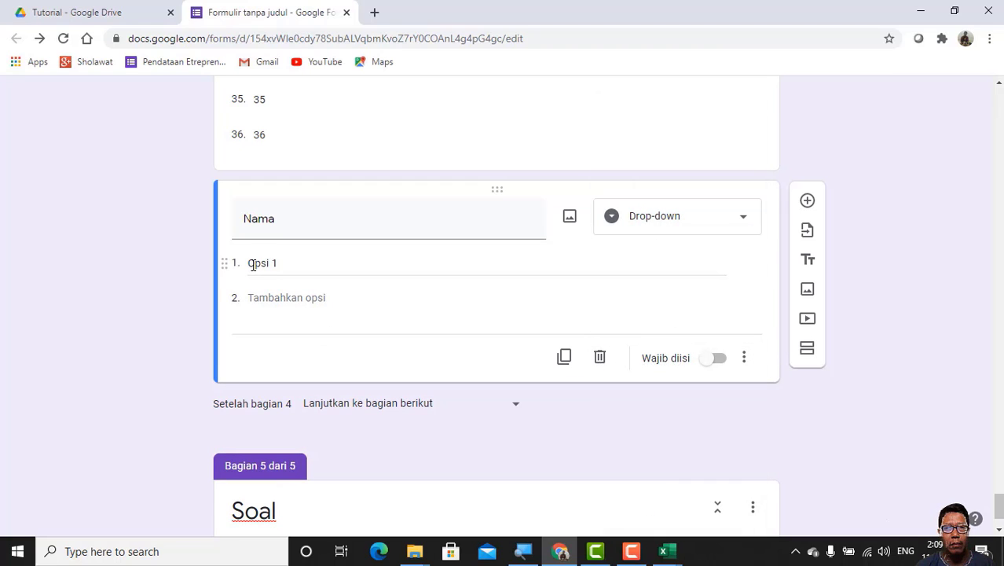
# Step: Fill section 4's Nama drop-down with the student names copied from C16:C51 of the KELAS X TMIB workbook in Excel
pyautogui.click(253, 264)
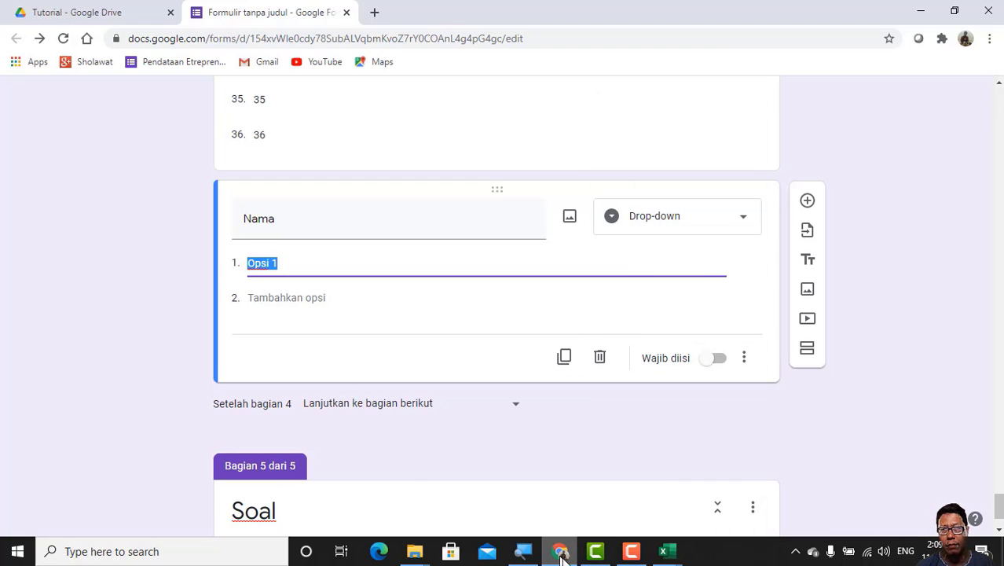
pyautogui.click(674, 556)
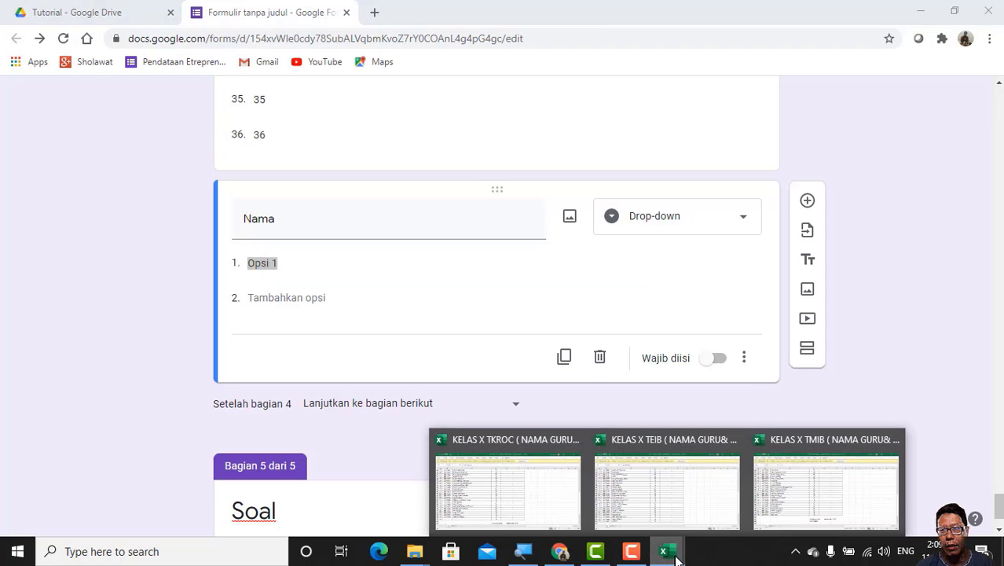
pyautogui.click(836, 510)
pyautogui.scroll(4, 220, 226)
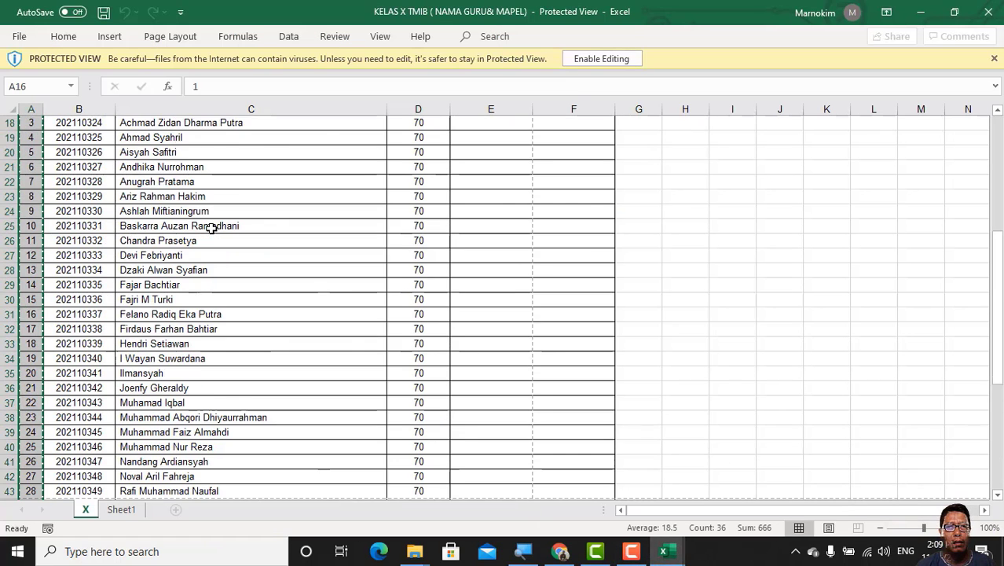
pyautogui.scroll(3, 211, 228)
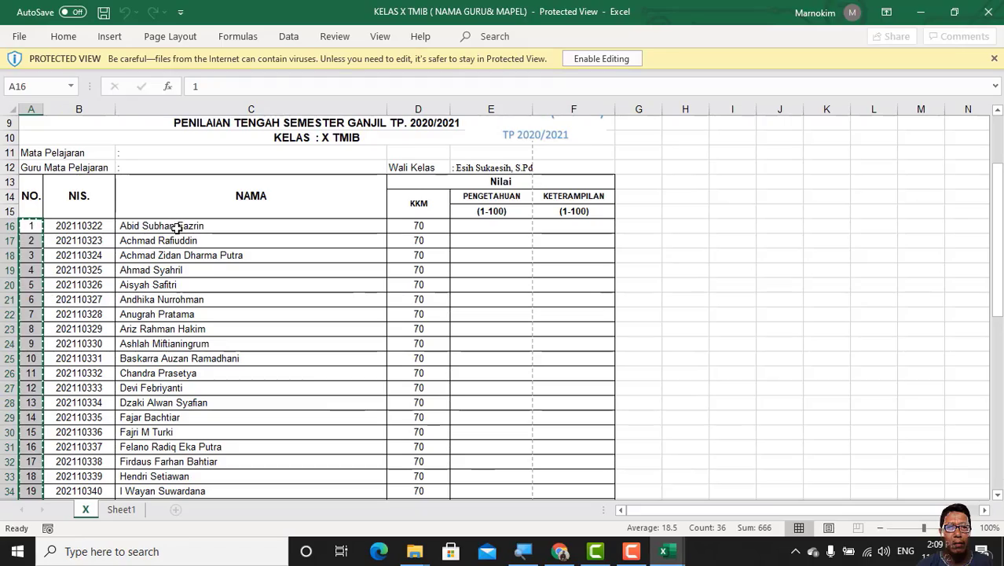
pyautogui.moveTo(178, 227); pyautogui.dragTo(216, 398)
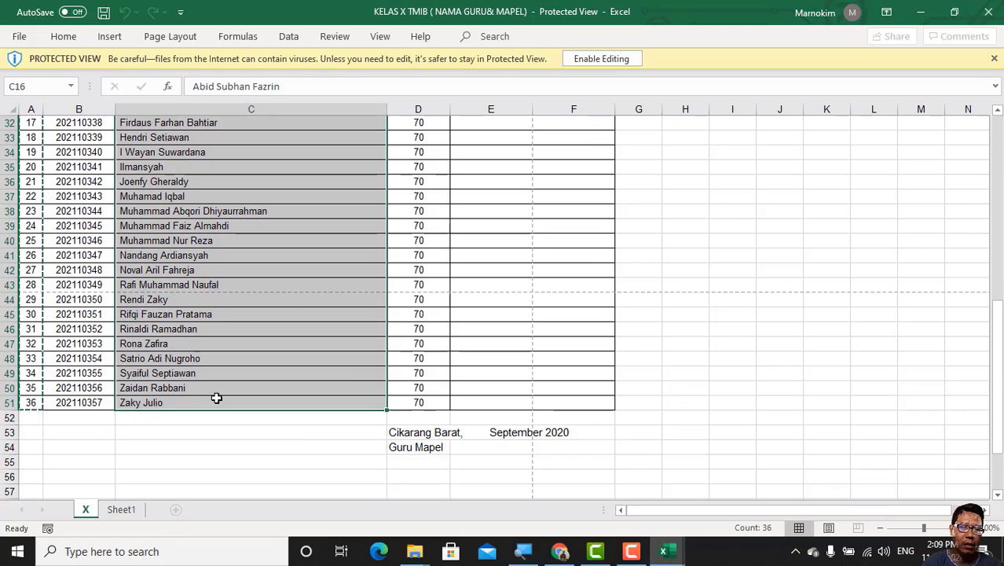
pyautogui.hotkey('ctrl', 'c')
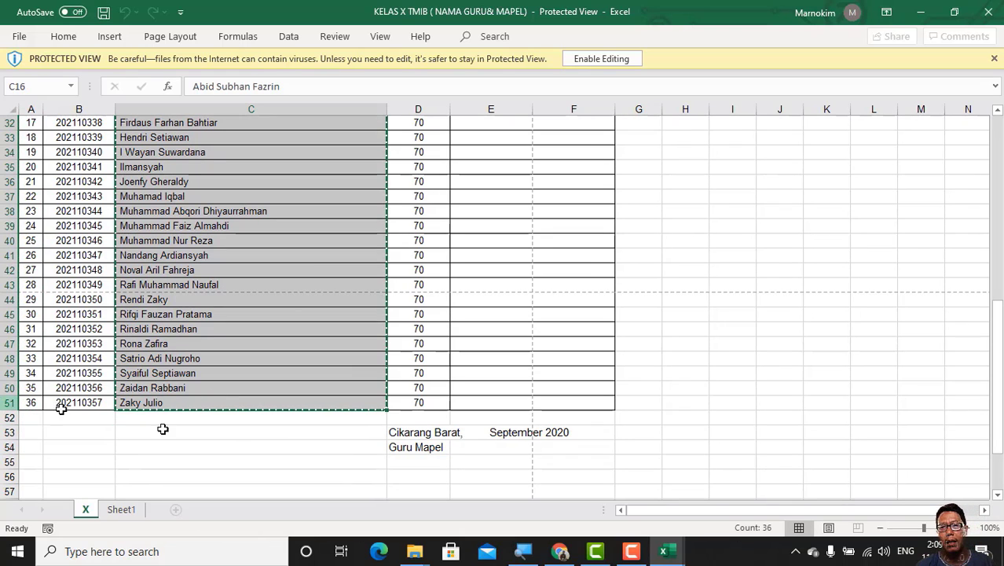
pyautogui.click(559, 550)
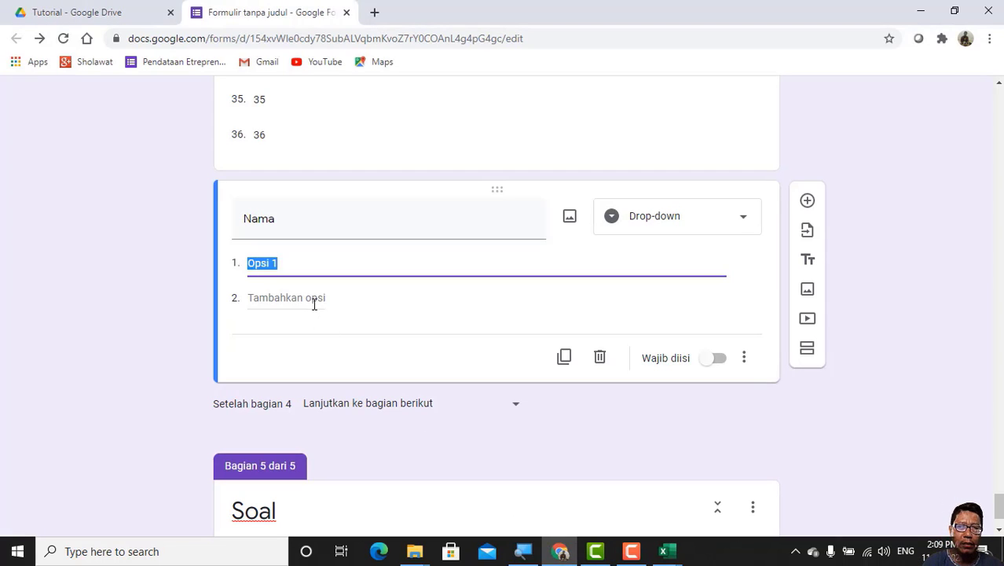
pyautogui.hotkey('ctrl', 'v')
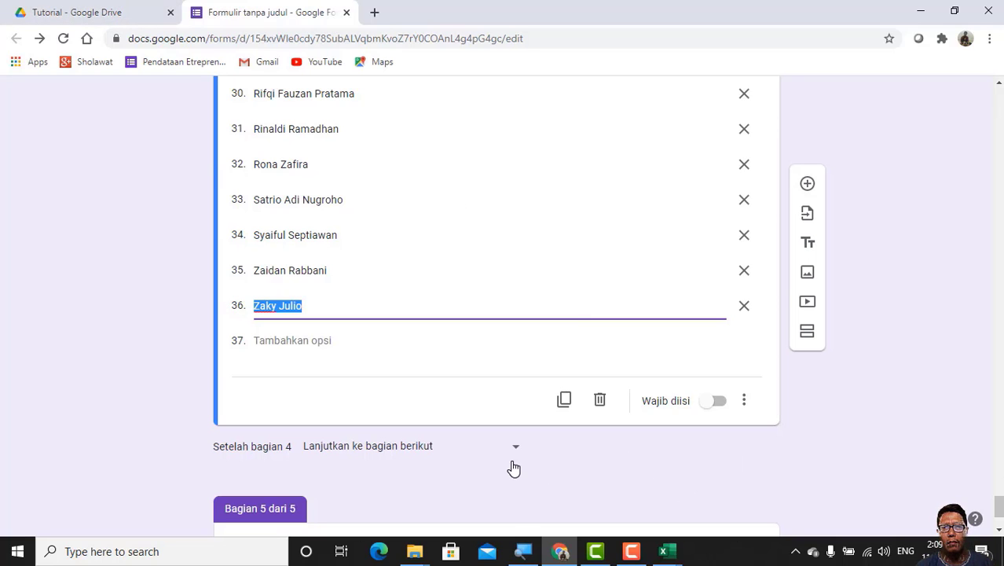
# Step: Add a new multiple-choice question to section 5, Soal
pyautogui.scroll(-2, 518, 453)
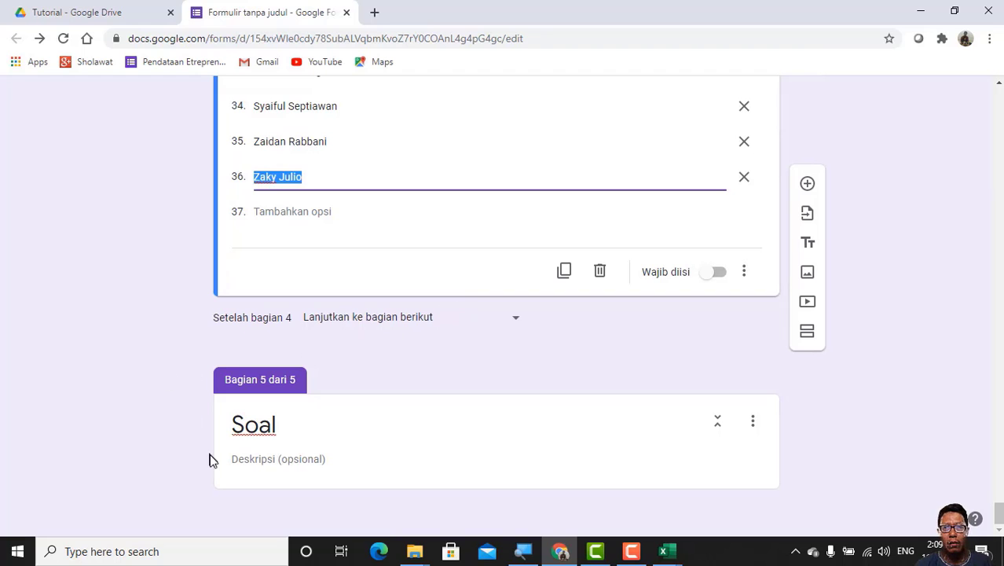
pyautogui.click(365, 434)
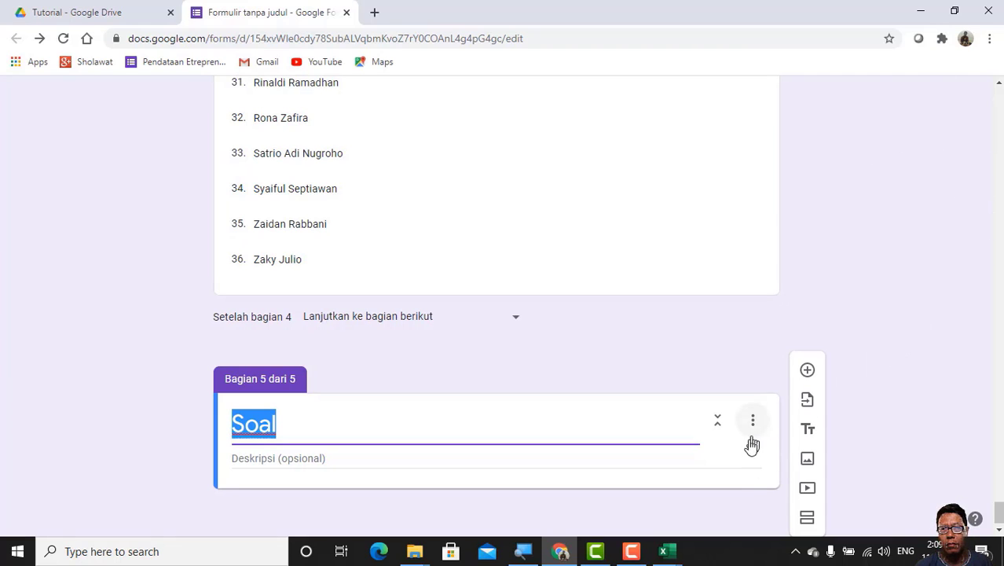
pyautogui.click(316, 426)
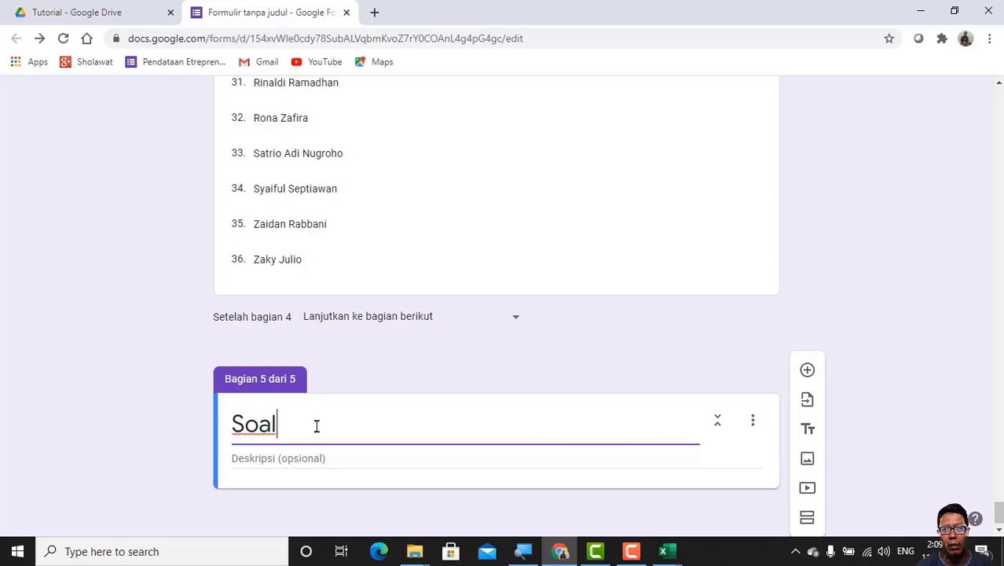
pyautogui.click(808, 371)
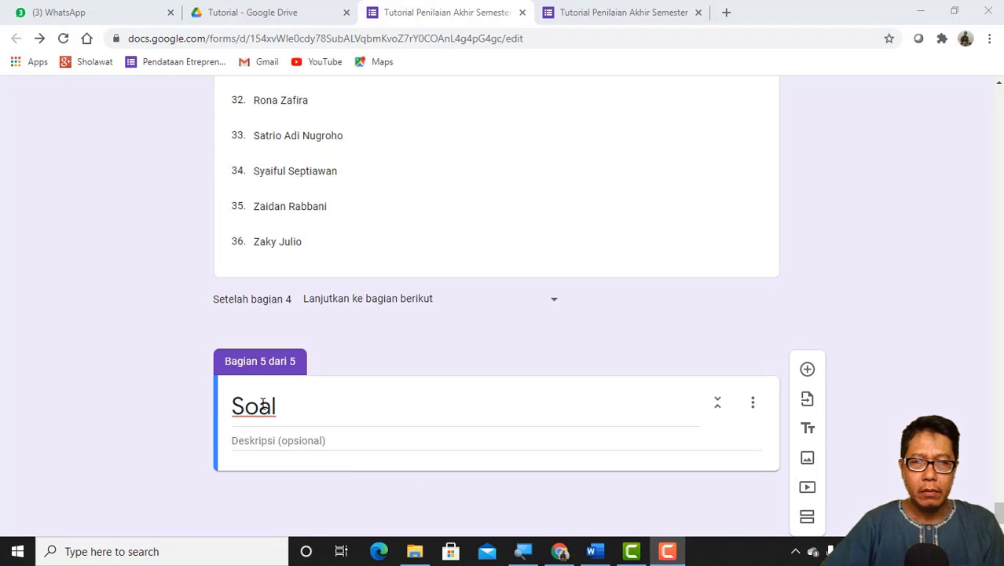
pyautogui.click(263, 404)
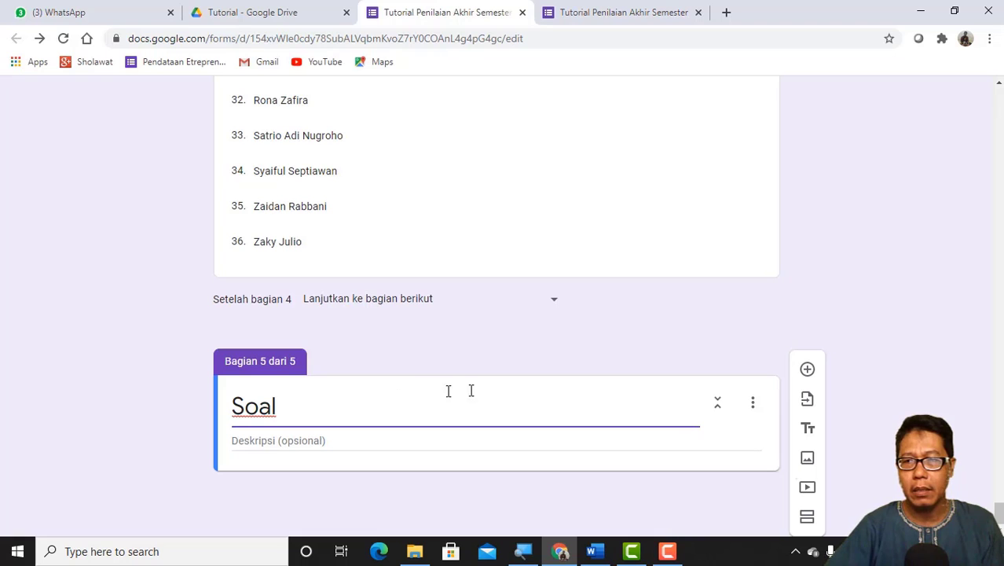
pyautogui.click(808, 371)
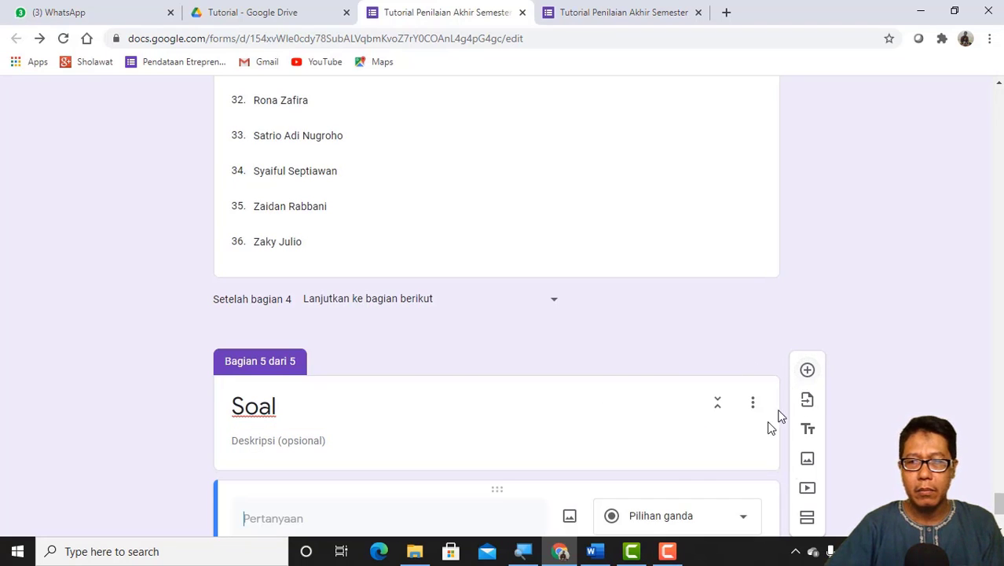
# Step: Remove the numbering from questions 30 to 32 and their answer options in the Word document Soal Hidrokarbon dan Minyak Bumi
pyautogui.click(596, 552)
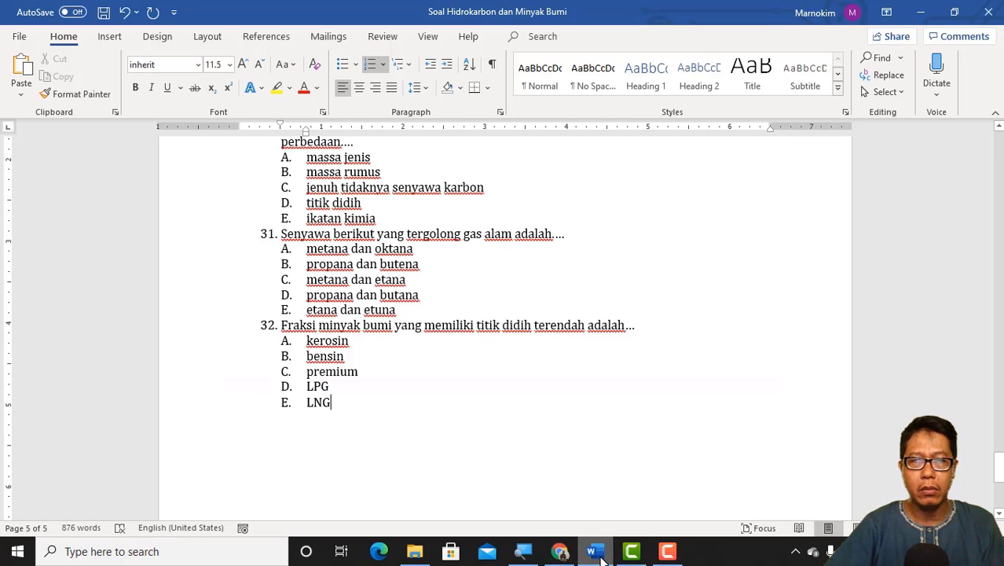
pyautogui.scroll(1, 362, 355)
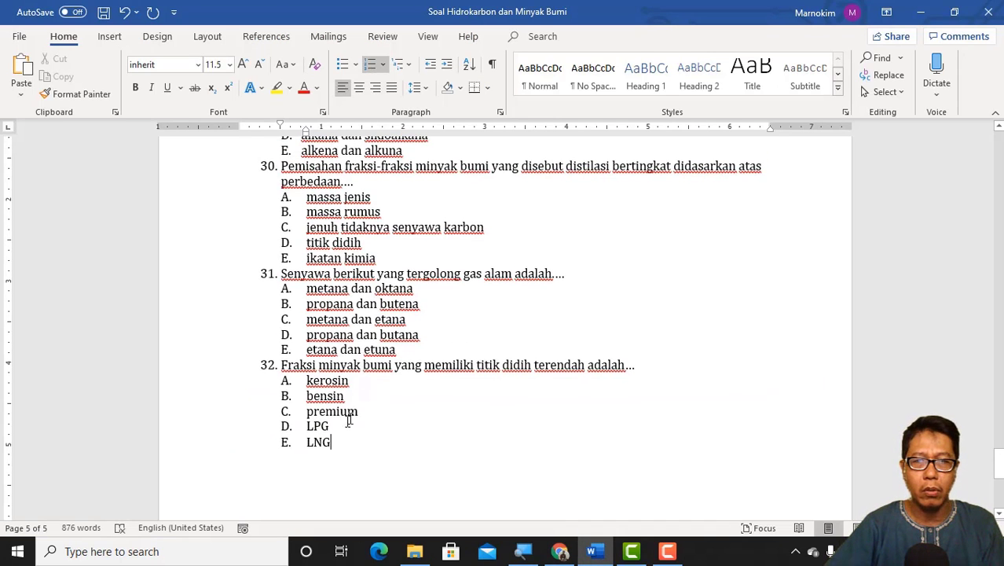
pyautogui.moveTo(346, 444); pyautogui.dragTo(270, 167)
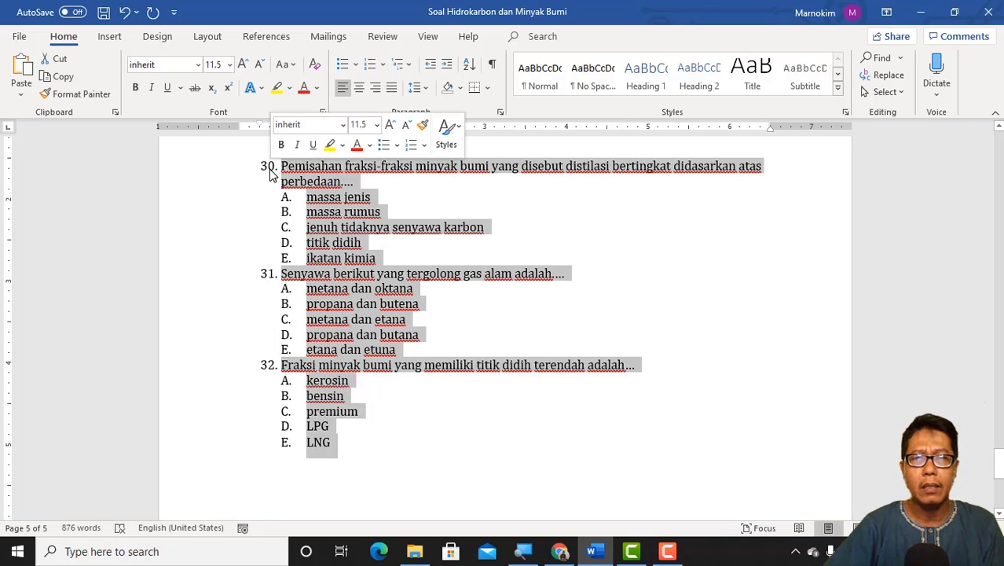
pyautogui.click(384, 65)
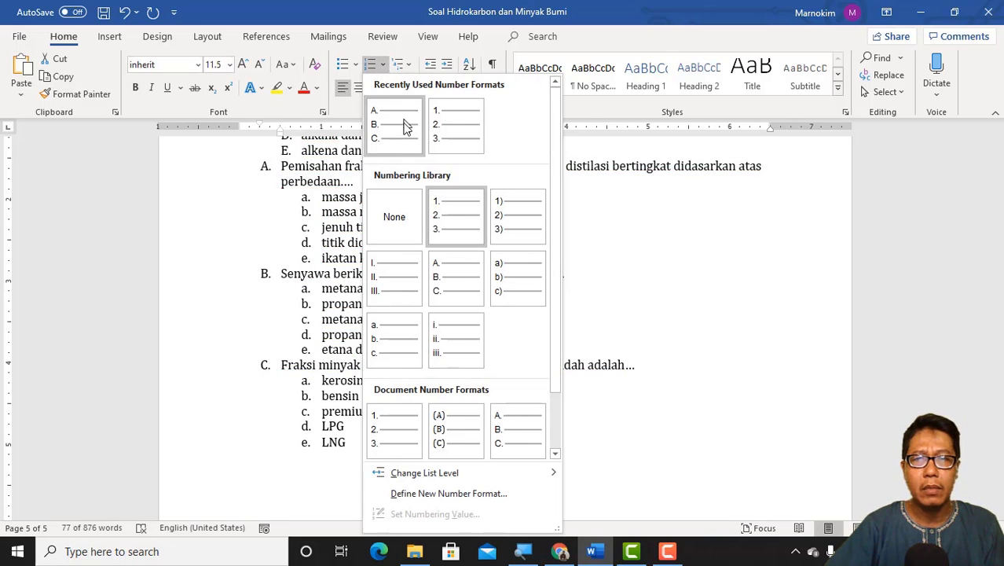
pyautogui.click(396, 216)
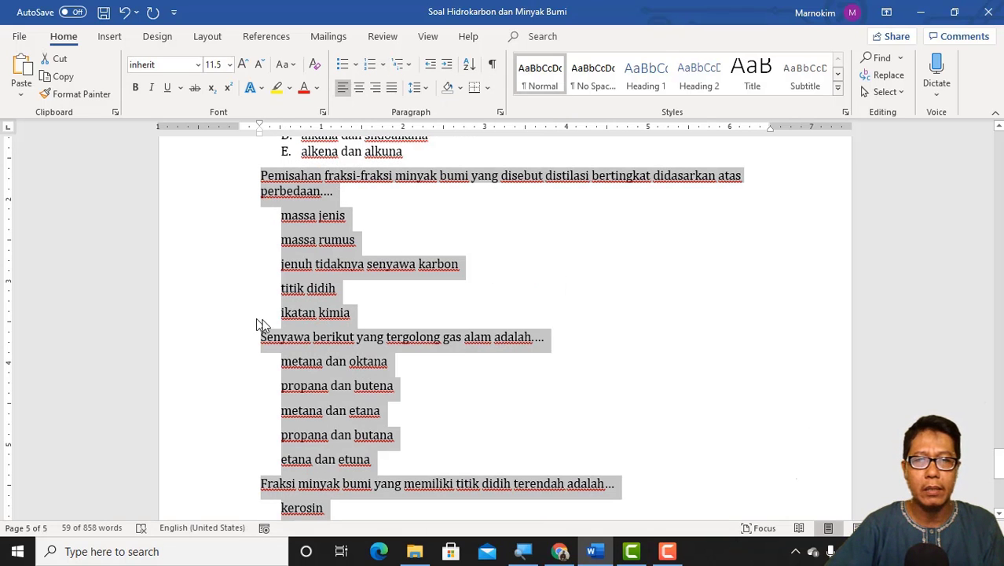
pyautogui.click(372, 314)
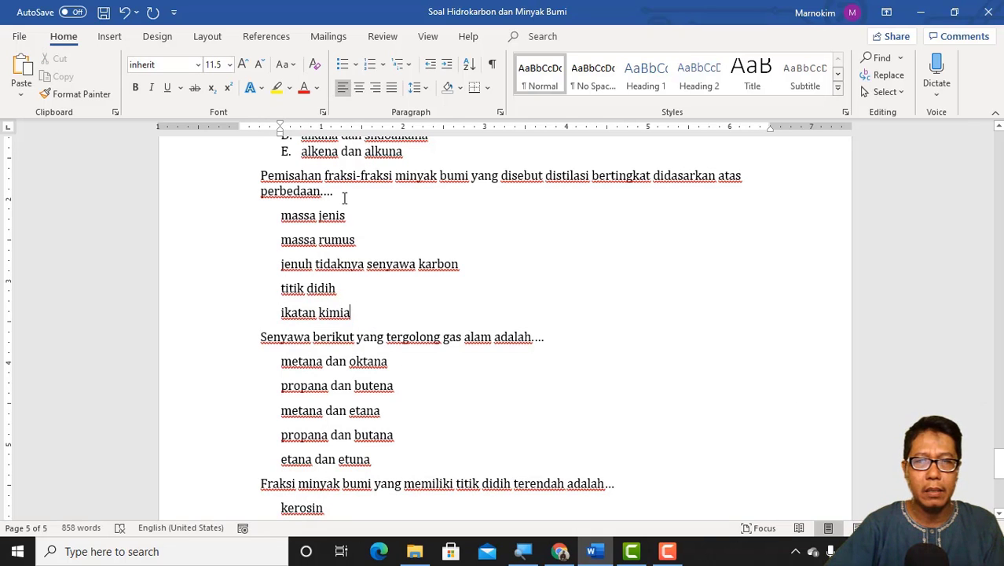
# Step: Copy "Pemisahan fraksi-fraksi minyak bumi yang disebut distilasi bertingkat didasarkan atas perbedaan...." from Word into the new Soal question's title in Google Forms
pyautogui.moveTo(336, 197); pyautogui.dragTo(252, 177)
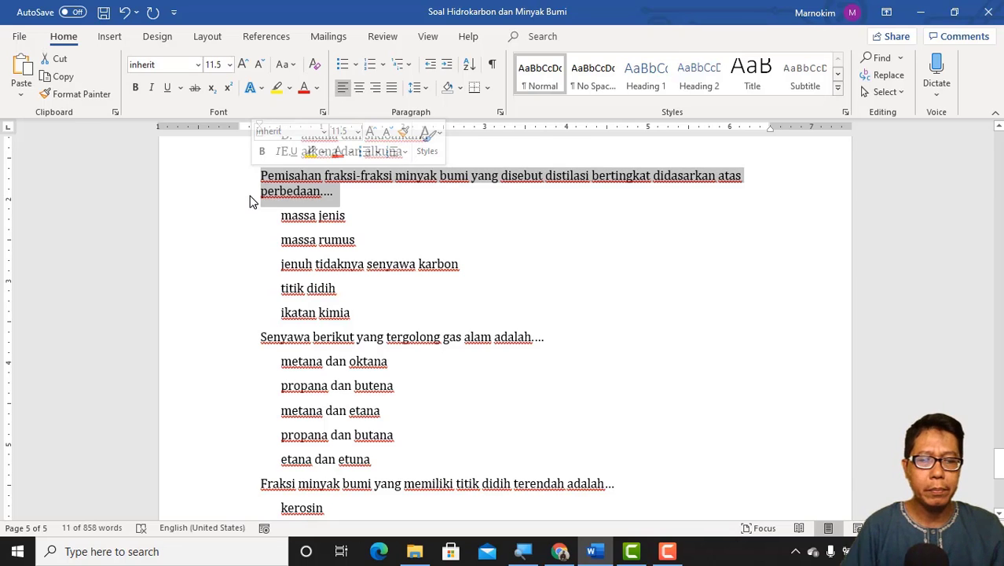
pyautogui.click(560, 552)
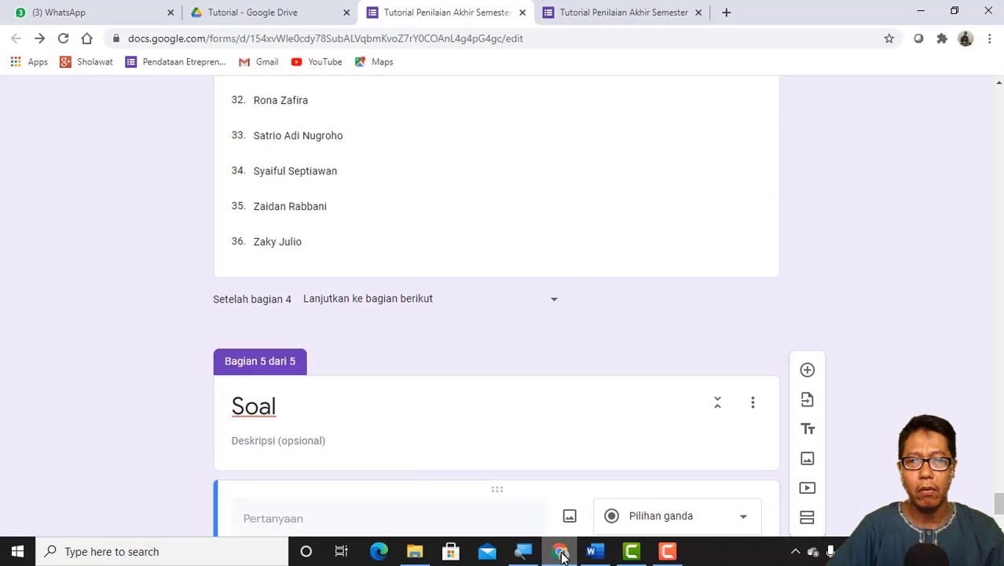
pyautogui.click(305, 473)
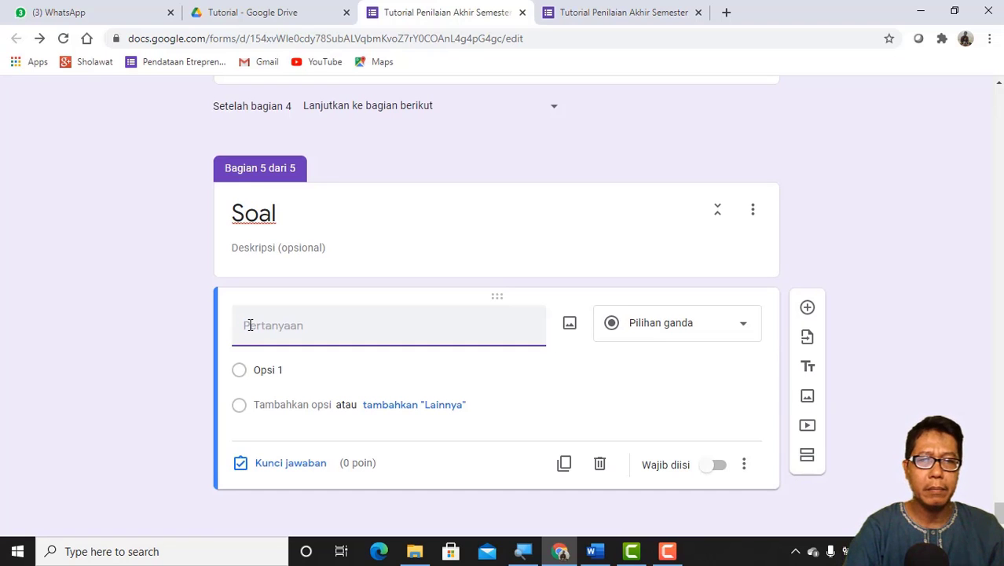
pyautogui.hotkey('ctrl', 'v')
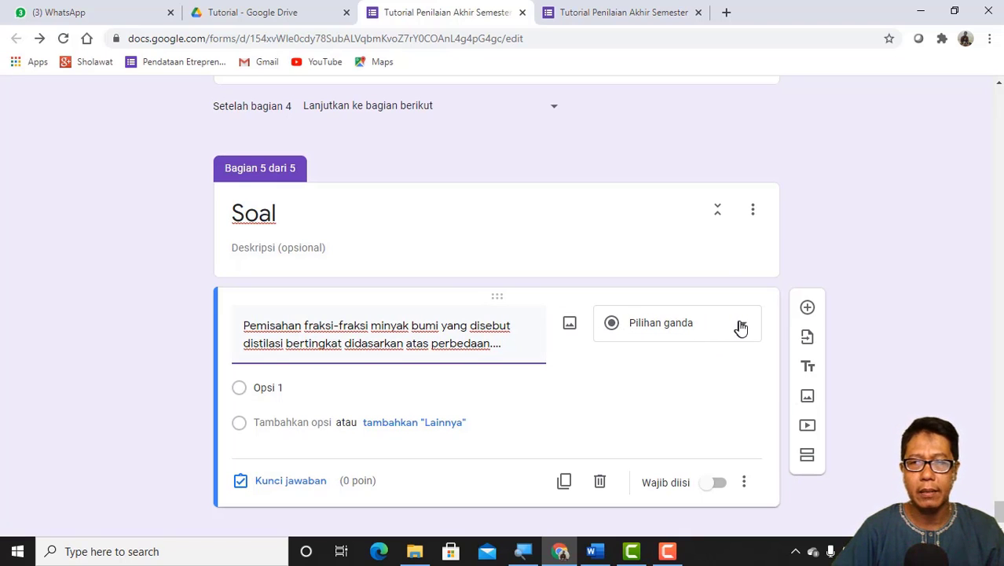
# Step: Fill the first Soal question's options with the five Word answers massa jenis, massa rumus, jenuh tidaknya senyawa karbon, titik didih and ikatan kimia
pyautogui.click(258, 387)
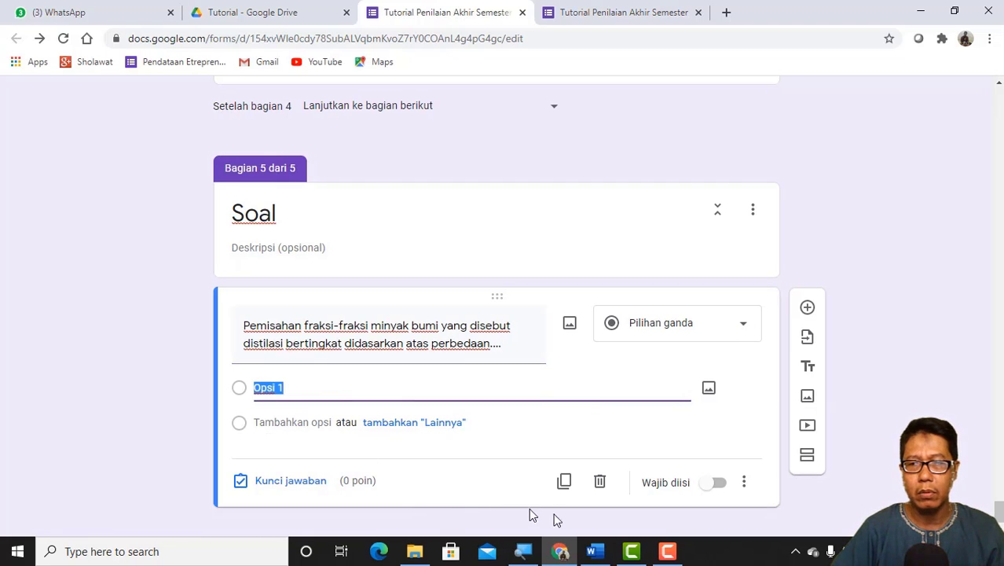
pyautogui.click(594, 551)
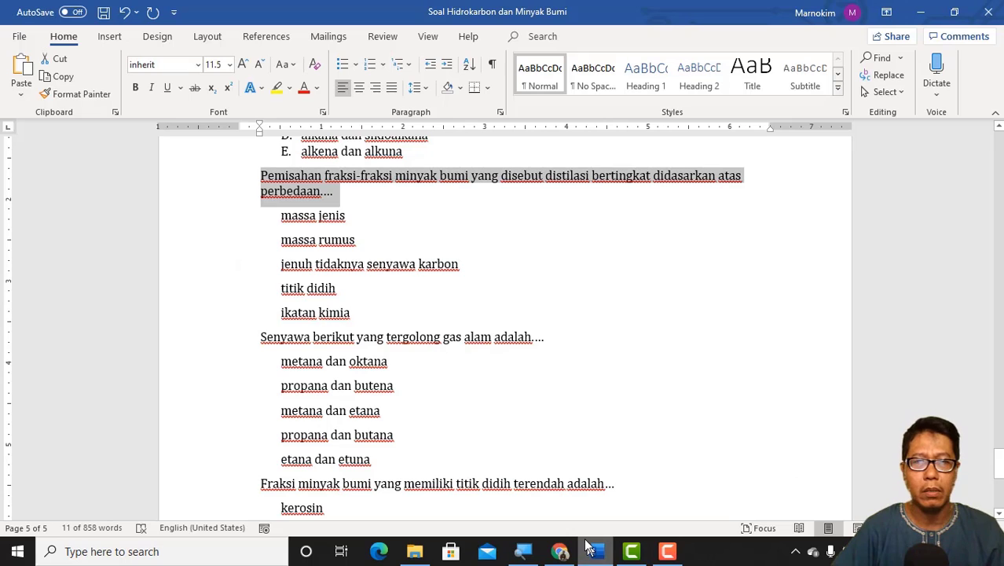
pyautogui.moveTo(353, 312); pyautogui.dragTo(274, 229)
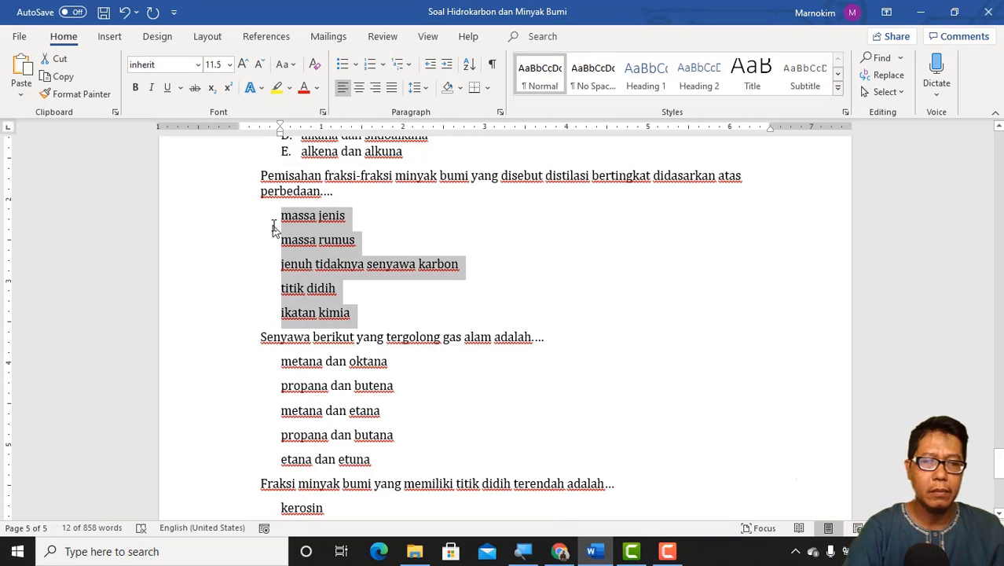
pyautogui.click(562, 552)
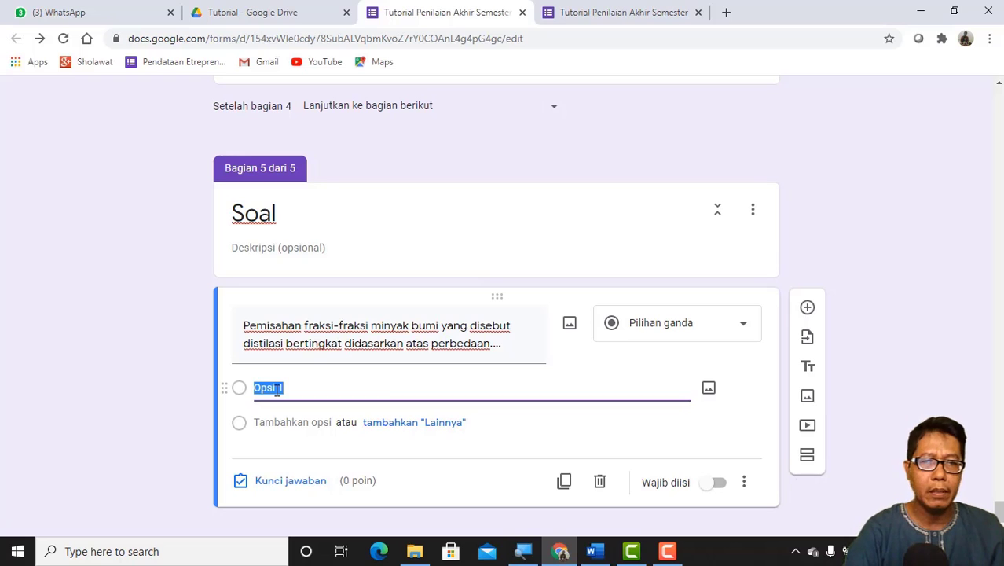
pyautogui.hotkey('ctrl', 'v')
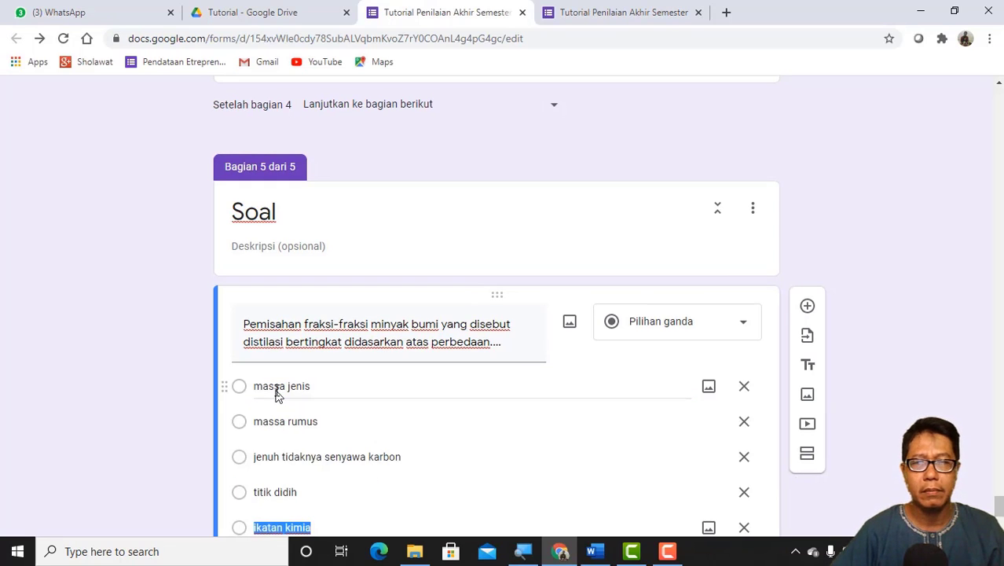
pyautogui.scroll(-2, 302, 393)
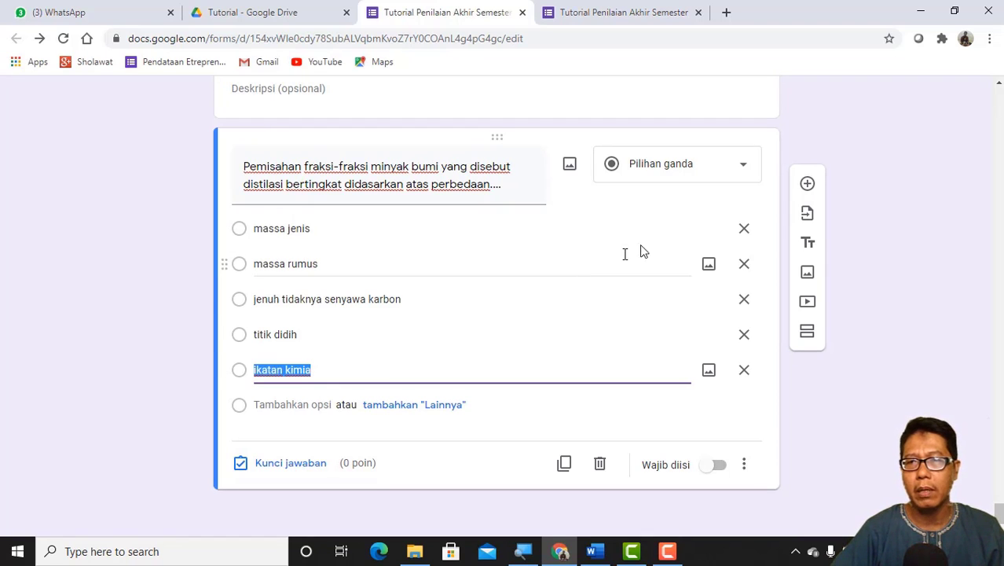
# Step: Add a second Soal question with the text "Senyawa berikut yang tergolong gas alam adalah...." copied from the Word document
pyautogui.click(808, 186)
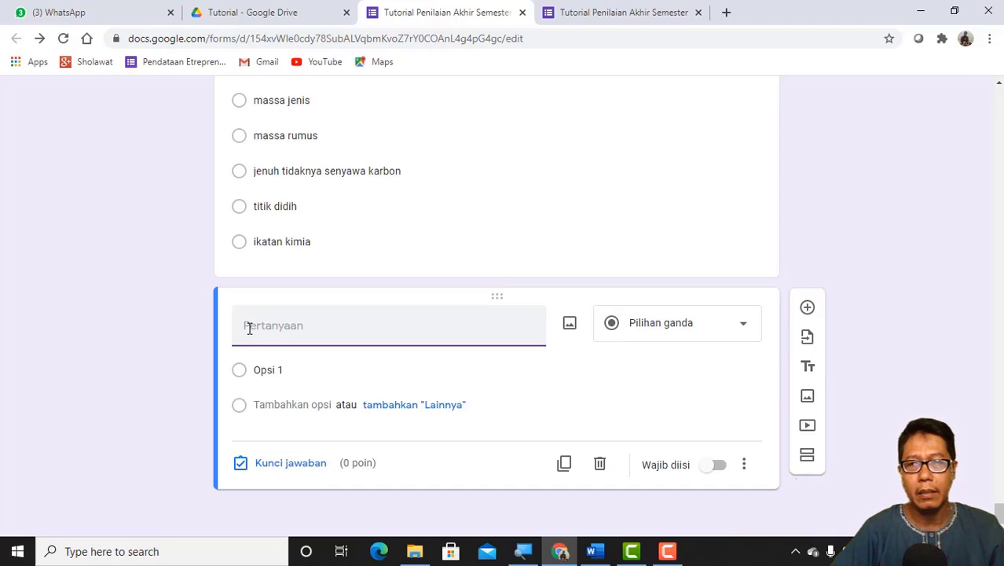
pyautogui.click(593, 552)
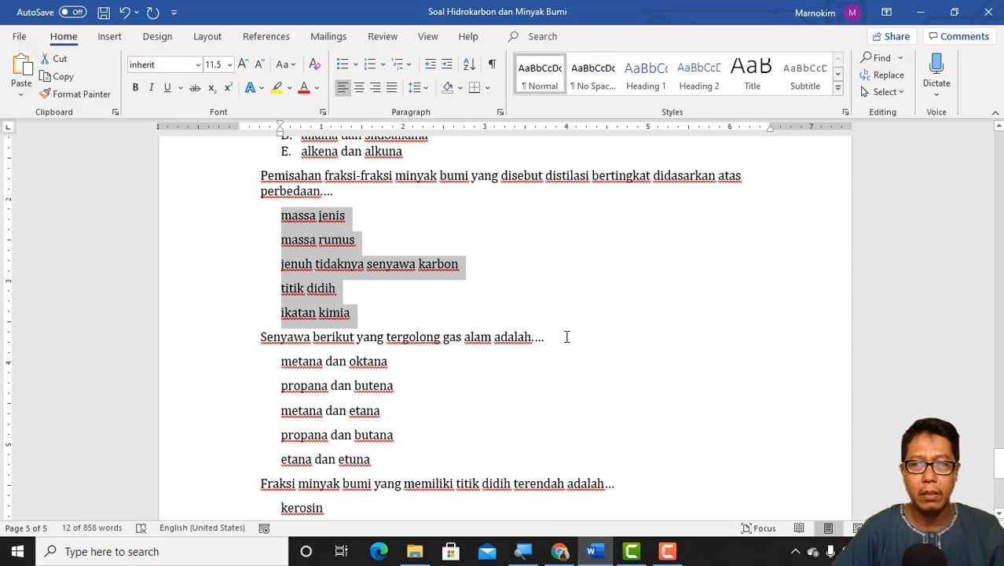
pyautogui.moveTo(550, 337); pyautogui.dragTo(245, 339)
pyautogui.hotkey('ctrl', 'c')
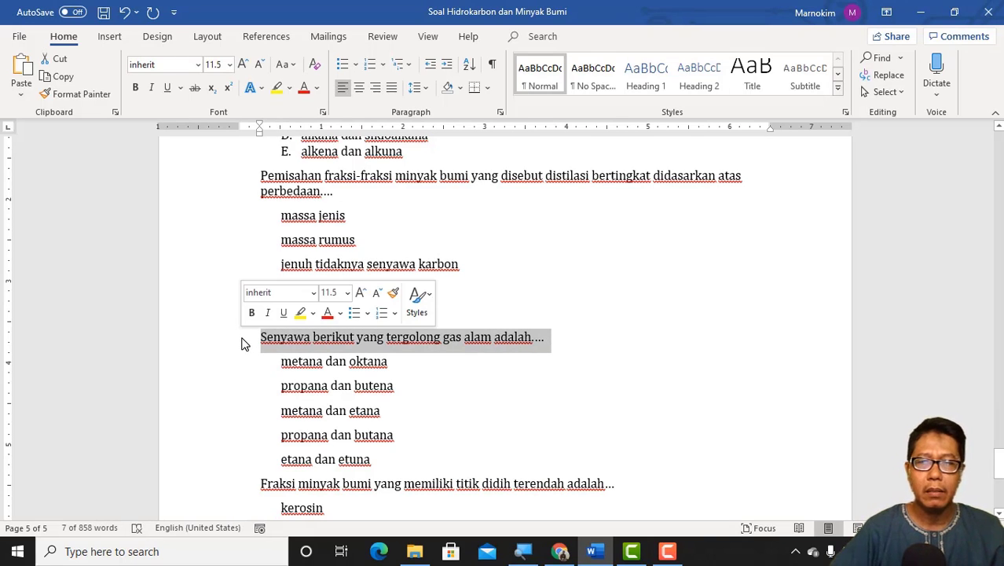
pyautogui.click(560, 552)
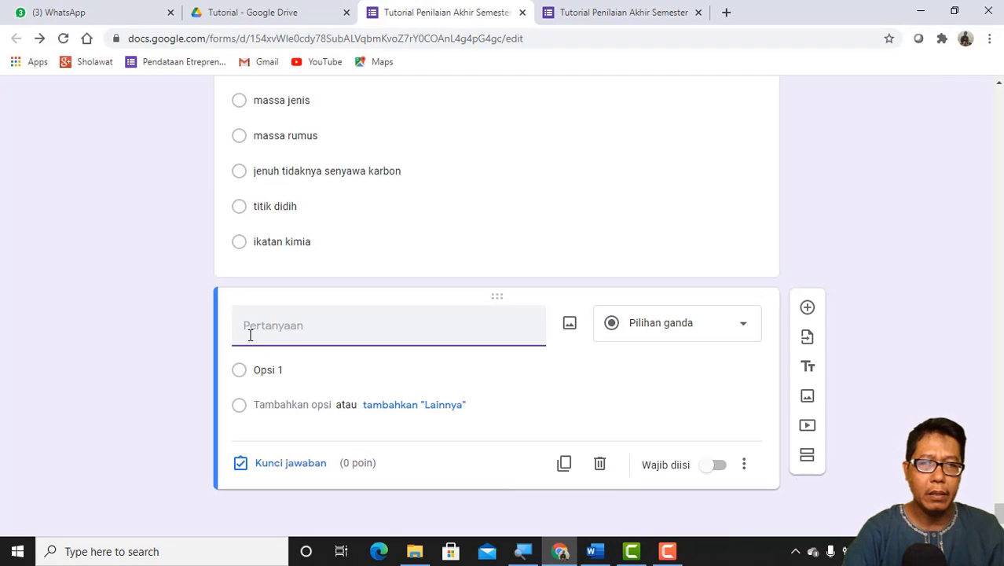
pyautogui.hotkey('ctrl', 'v')
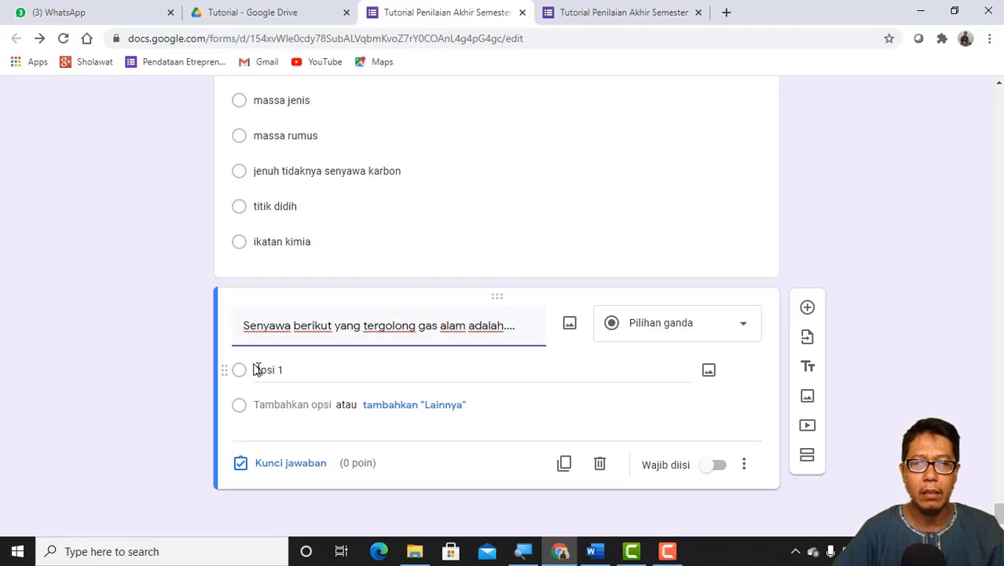
# Step: Fill the second question's options from Word: metana dan oktana, propana dan butena, metana dan etana, propana dan butana, etana dan etuna
pyautogui.click(259, 372)
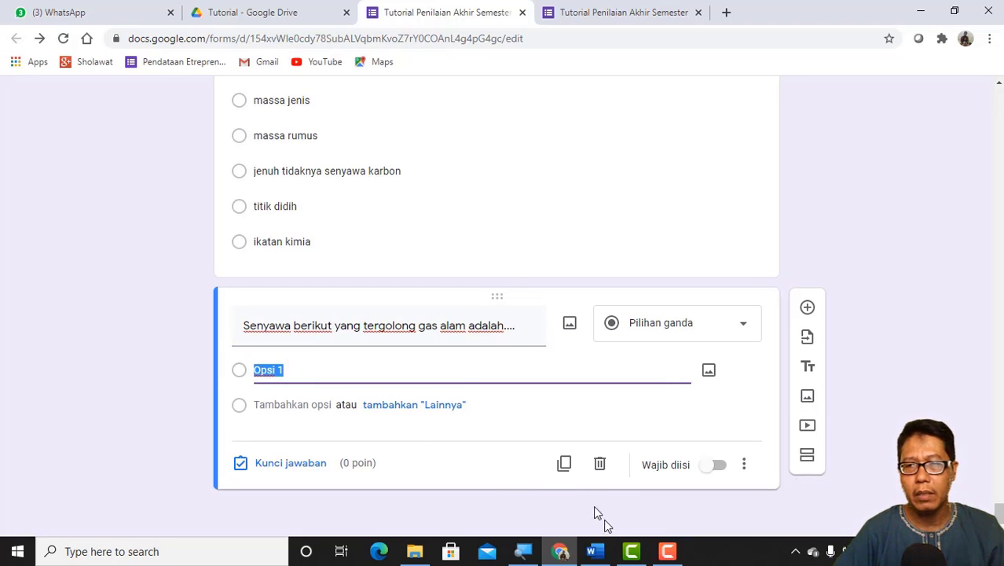
pyautogui.click(595, 554)
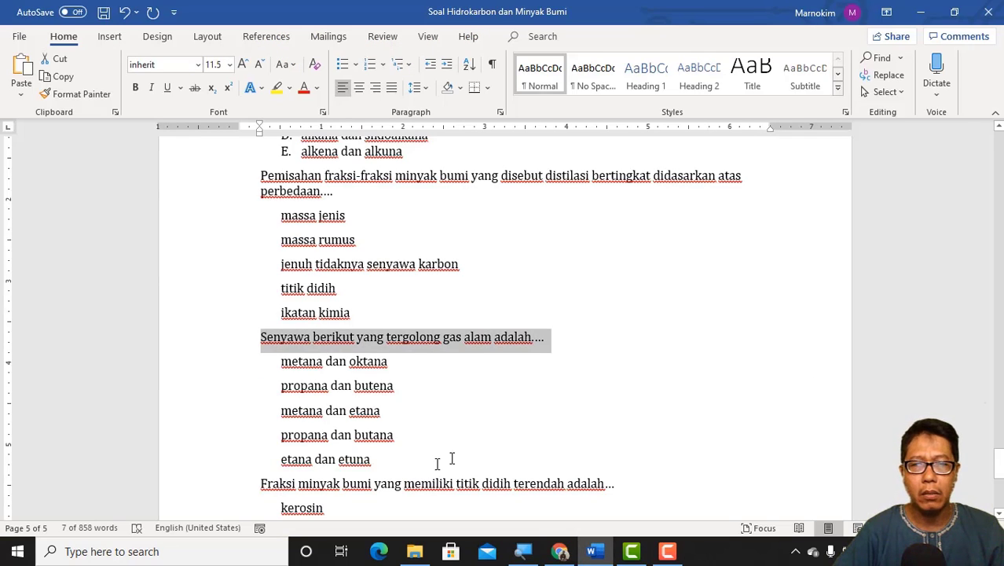
pyautogui.scroll(-1, 397, 472)
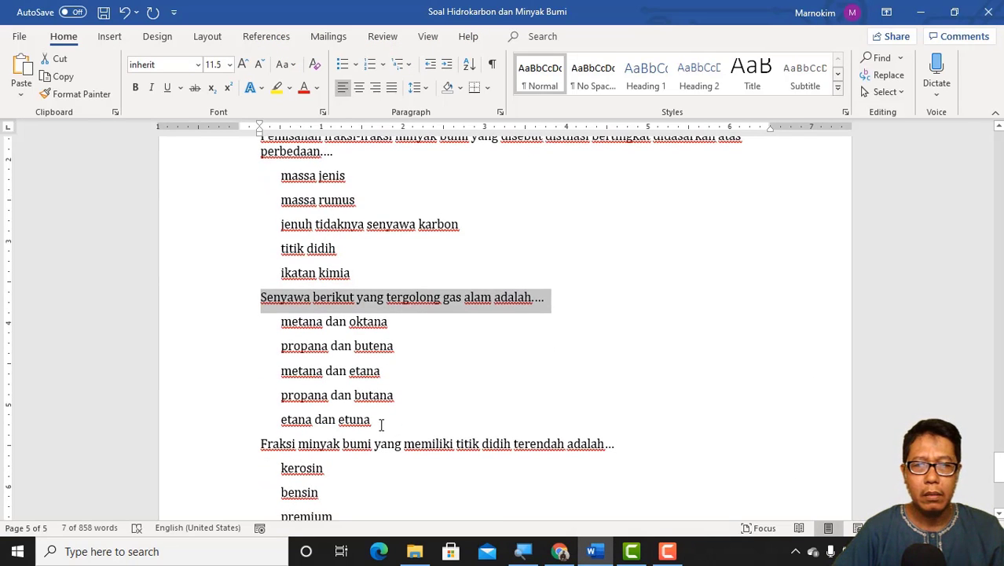
pyautogui.moveTo(381, 421); pyautogui.dragTo(252, 331)
pyautogui.hotkey('ctrl', 'c')
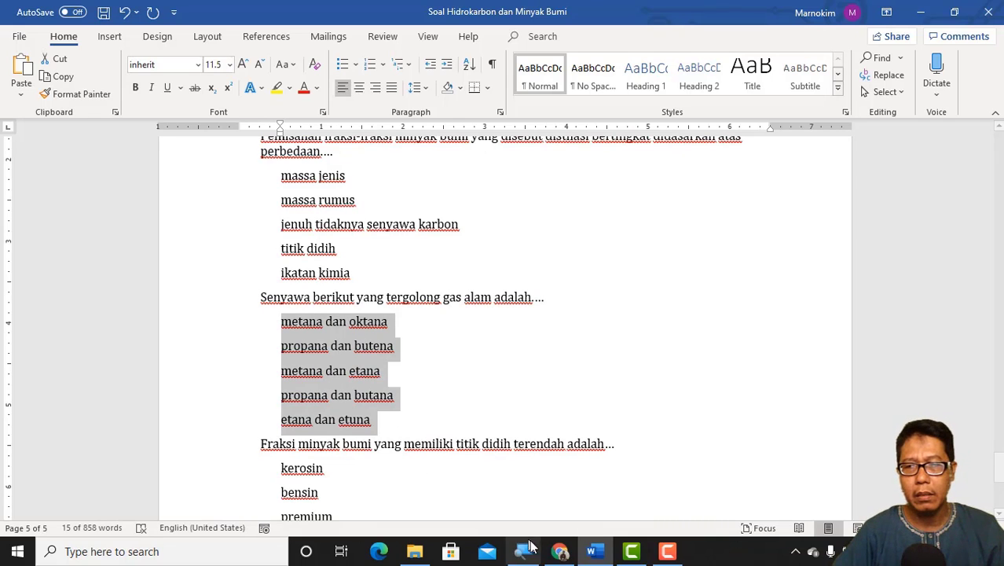
pyautogui.click(560, 552)
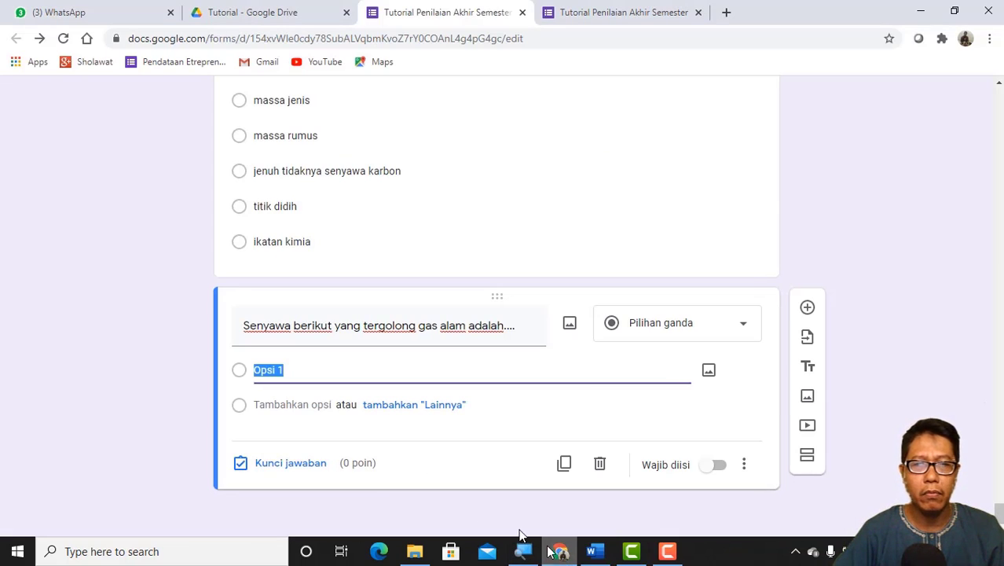
pyautogui.click(264, 449)
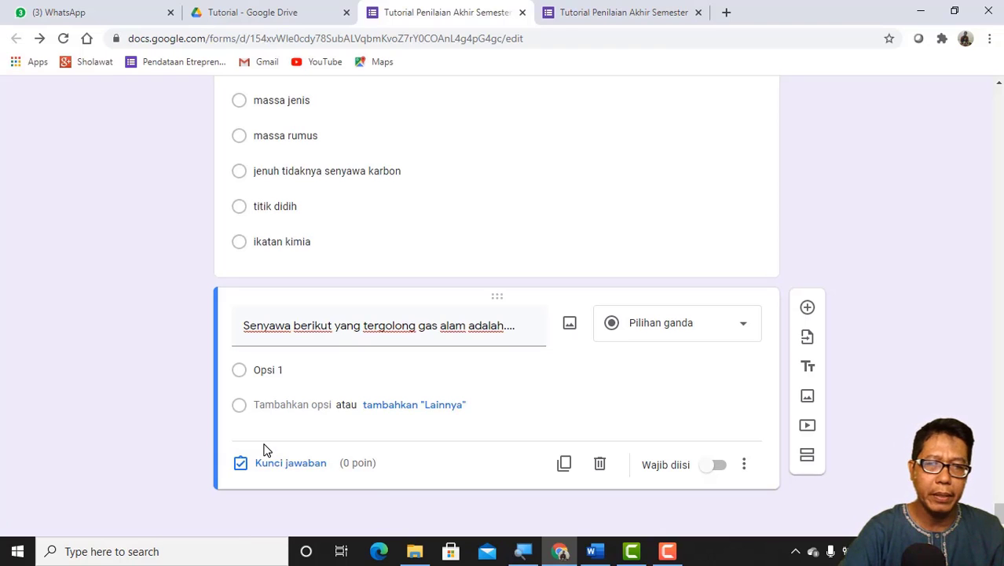
pyautogui.click(257, 371)
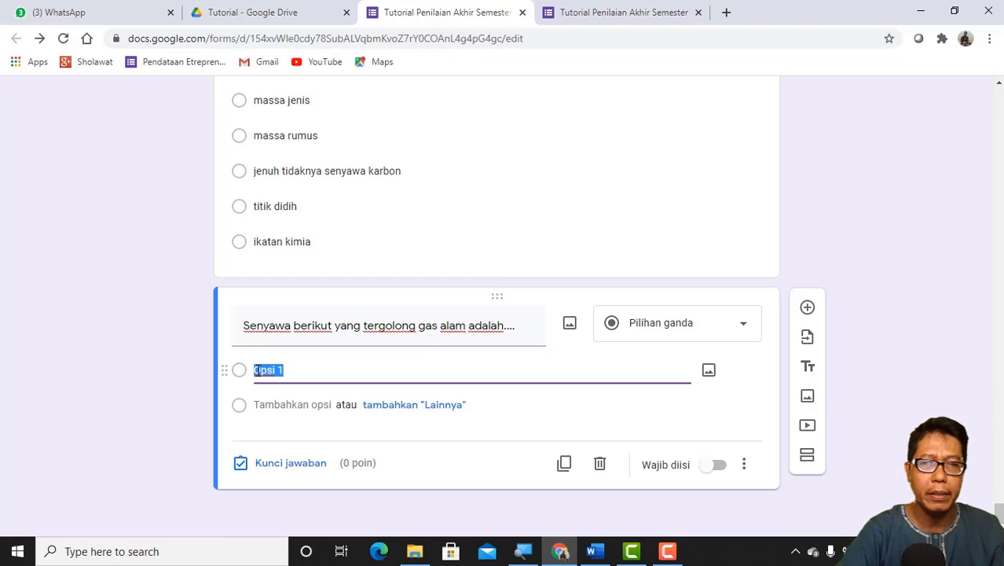
pyautogui.hotkey('ctrl', 'v')
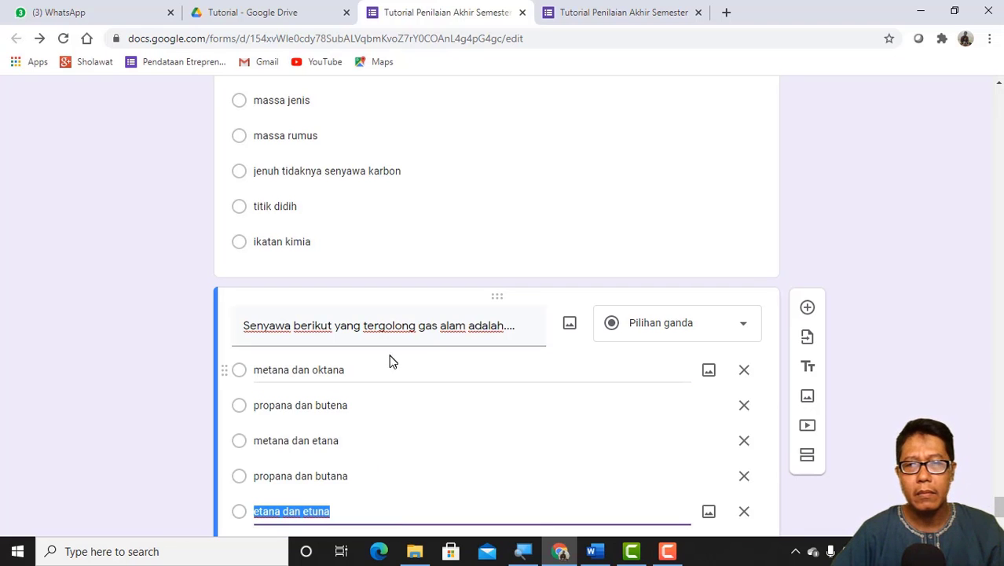
# Step: Add a third Soal question with the text "Fraksi minyak bumi yang memiliki titik didih terendah adalah..." copied from the Word document
pyautogui.scroll(-2, 389, 355)
pyautogui.scroll(1, 419, 205)
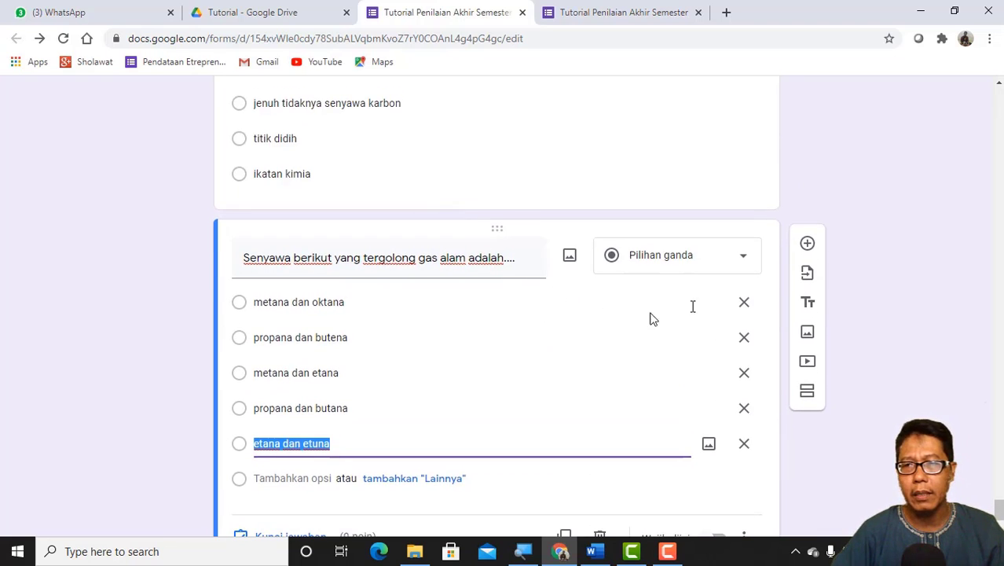
pyautogui.click(808, 241)
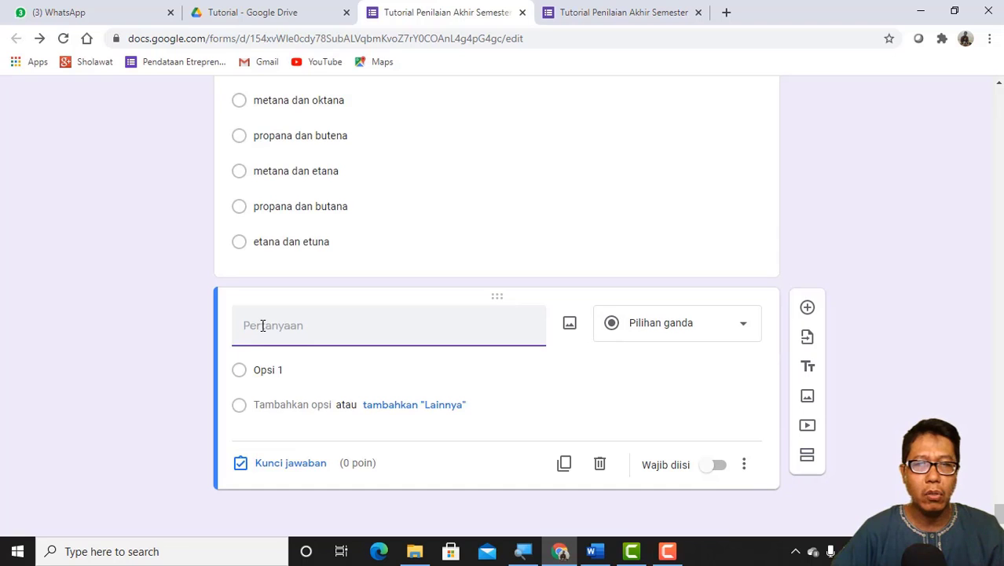
pyautogui.click(595, 553)
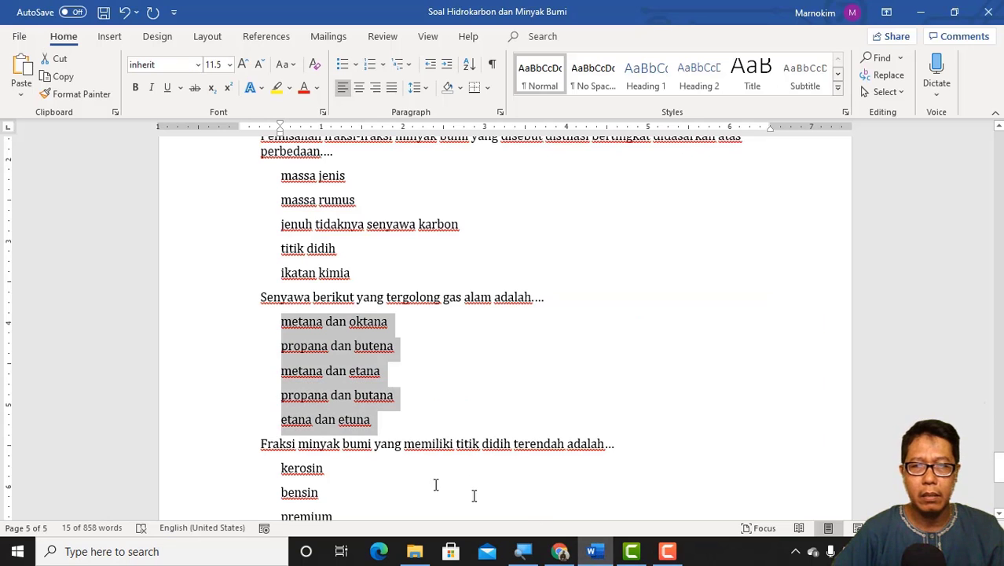
pyautogui.scroll(-3, 409, 451)
pyautogui.scroll(-1, 408, 451)
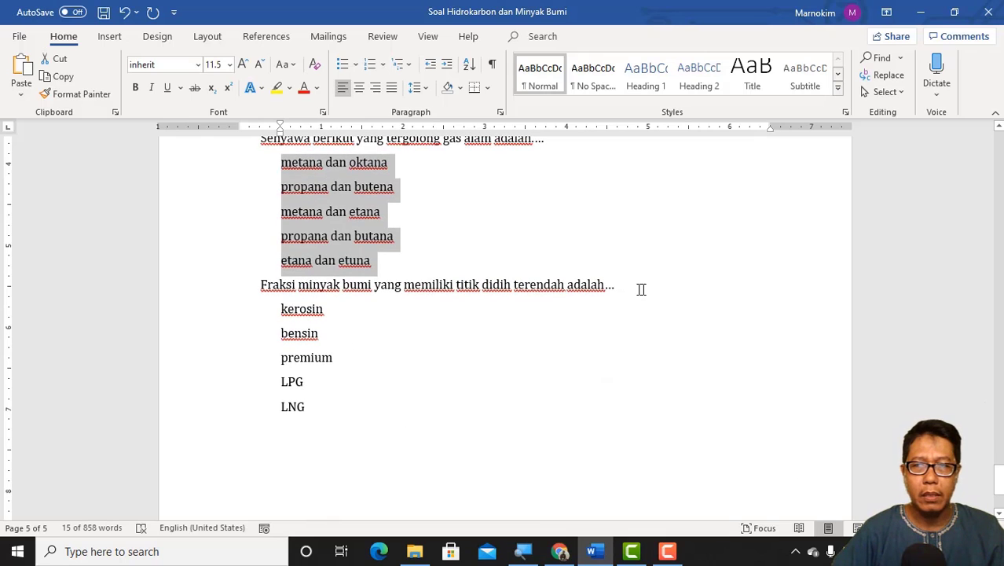
pyautogui.moveTo(641, 289); pyautogui.dragTo(262, 289)
pyautogui.hotkey('ctrl', 'c')
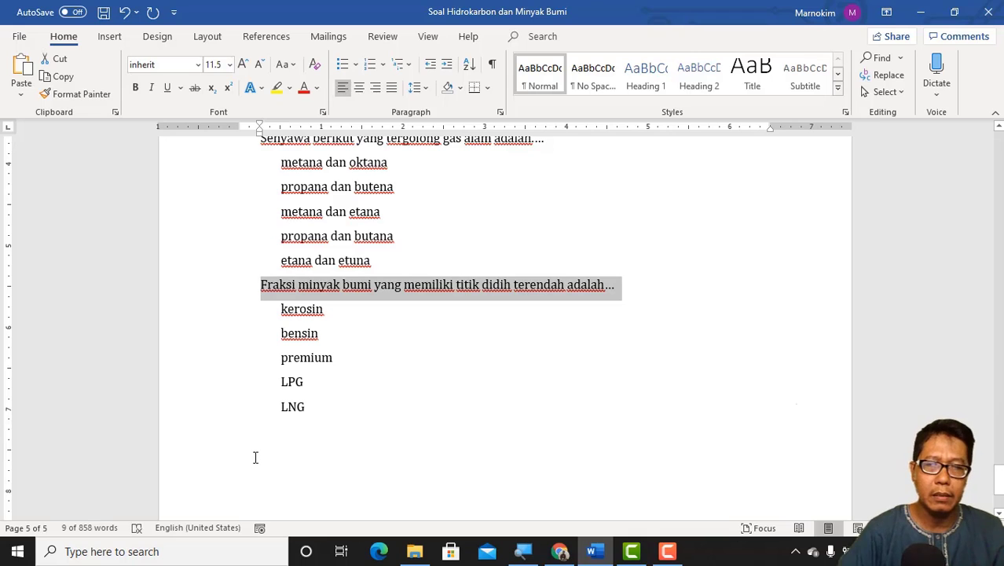
pyautogui.click(559, 550)
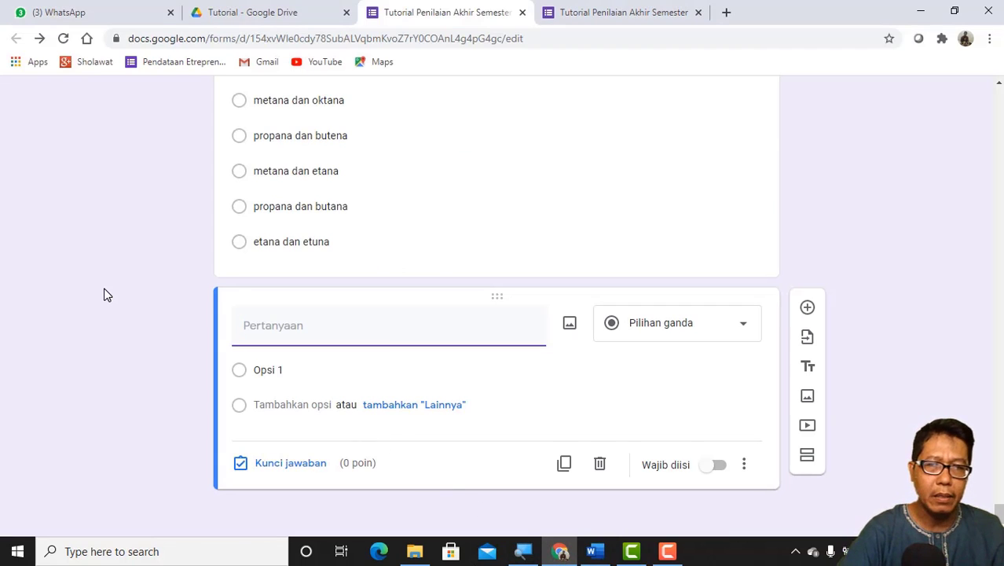
pyautogui.hotkey('ctrl', 'v')
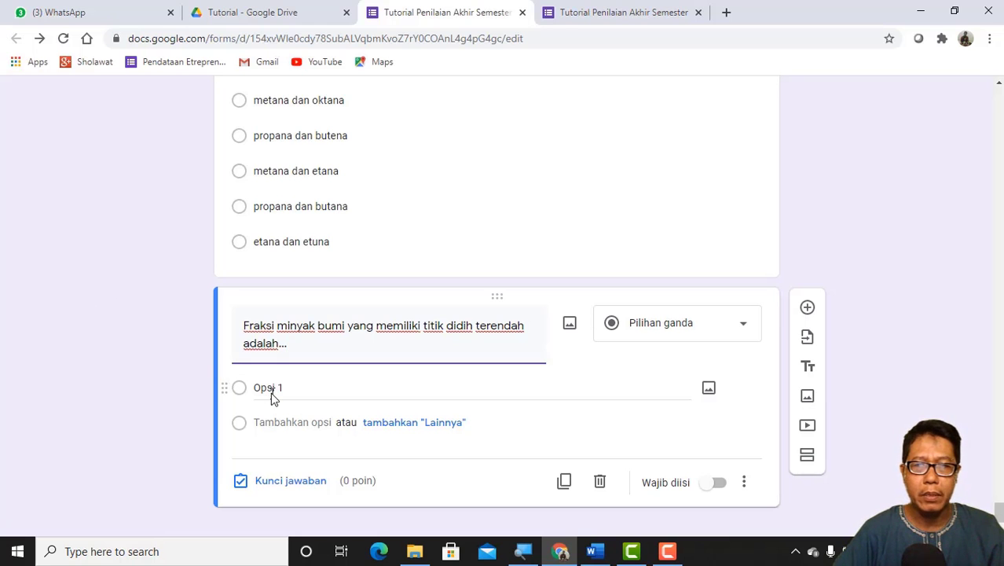
# Step: Fill the third question's options with the five Word answers kerosin, bensin, premium, LPG and LNG
pyautogui.click(269, 388)
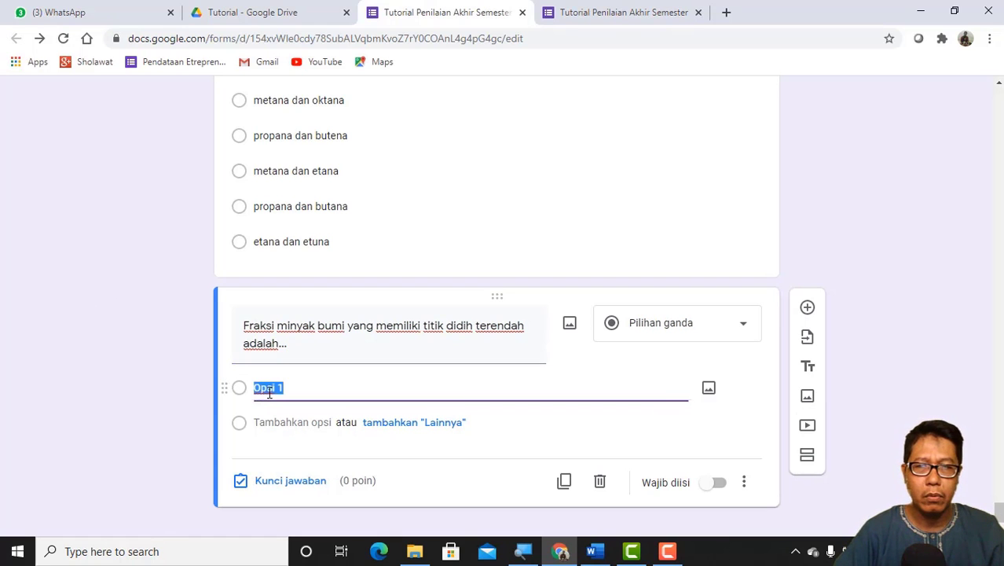
pyautogui.click(595, 552)
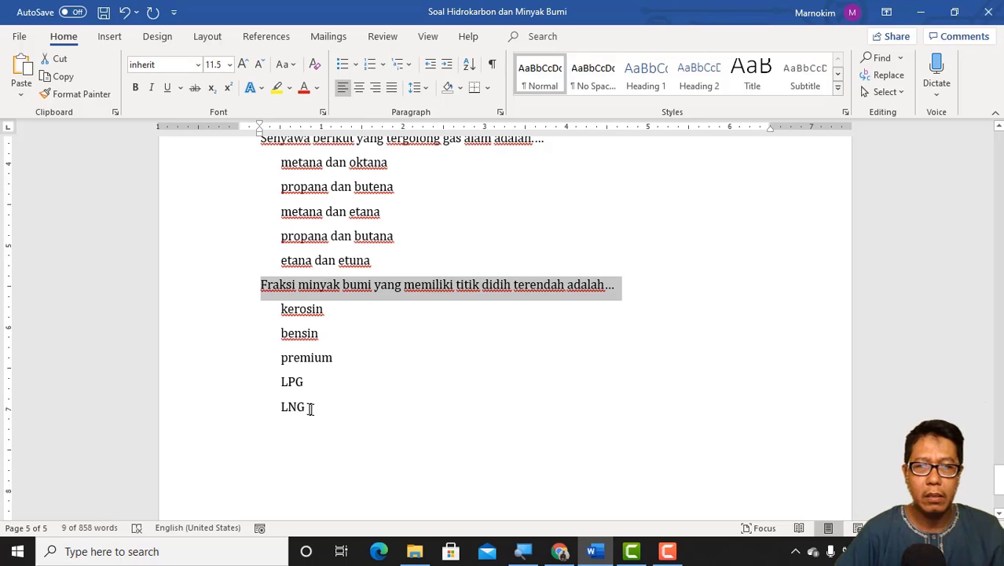
pyautogui.moveTo(292, 398); pyautogui.dragTo(264, 324)
pyautogui.hotkey('ctrl', 'c')
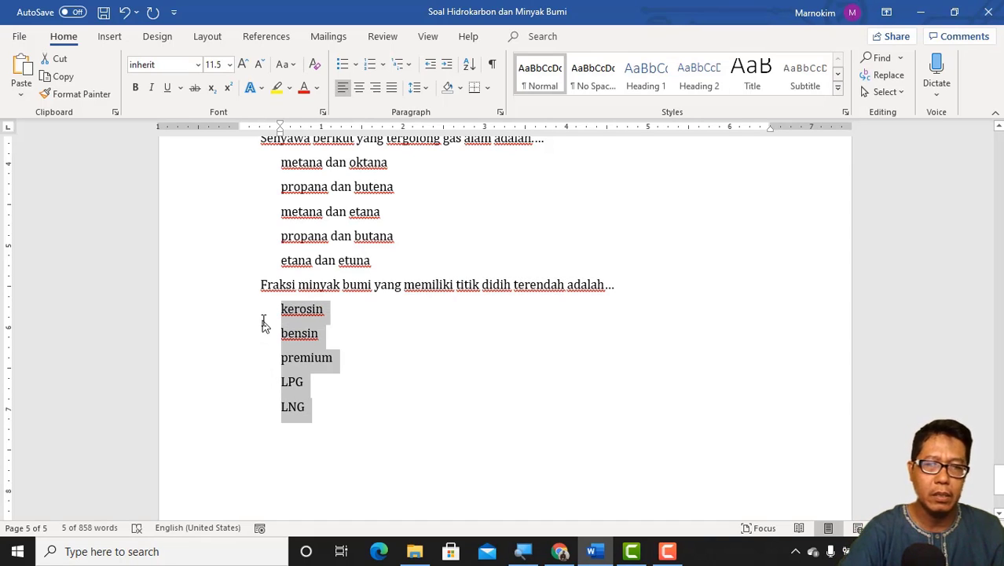
pyautogui.click(560, 552)
pyautogui.click(257, 408)
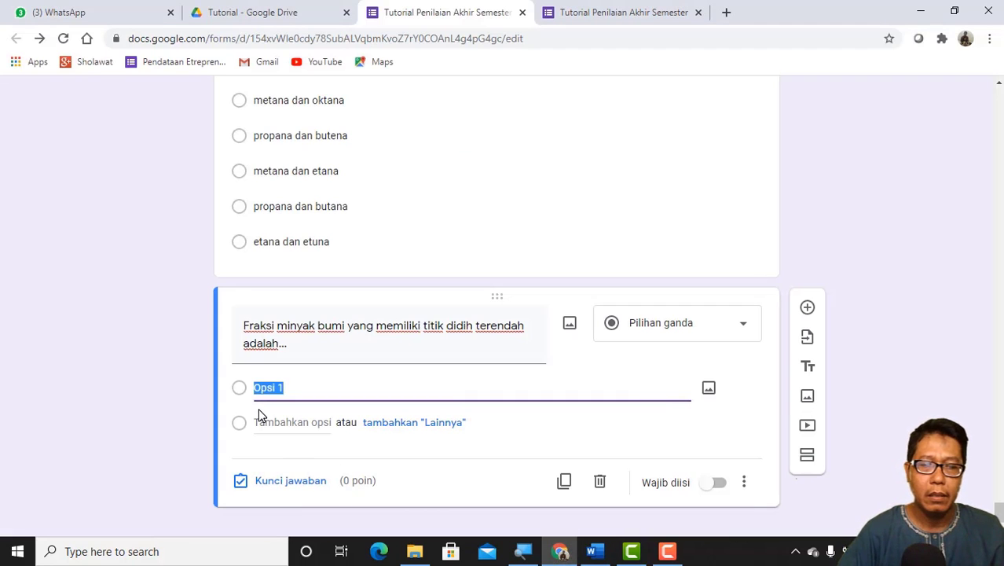
pyautogui.hotkey('ctrl', 'v')
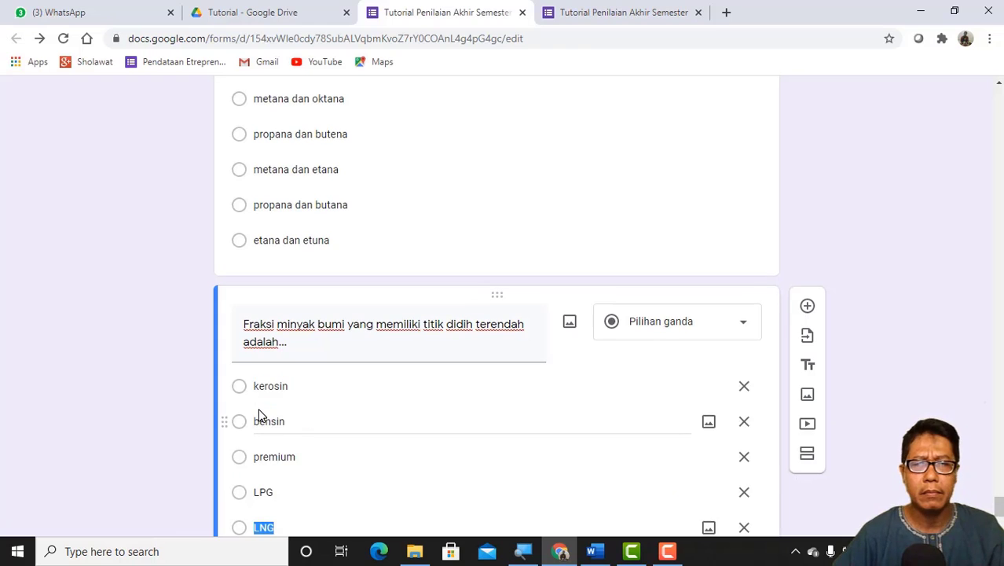
pyautogui.scroll(-2, 346, 386)
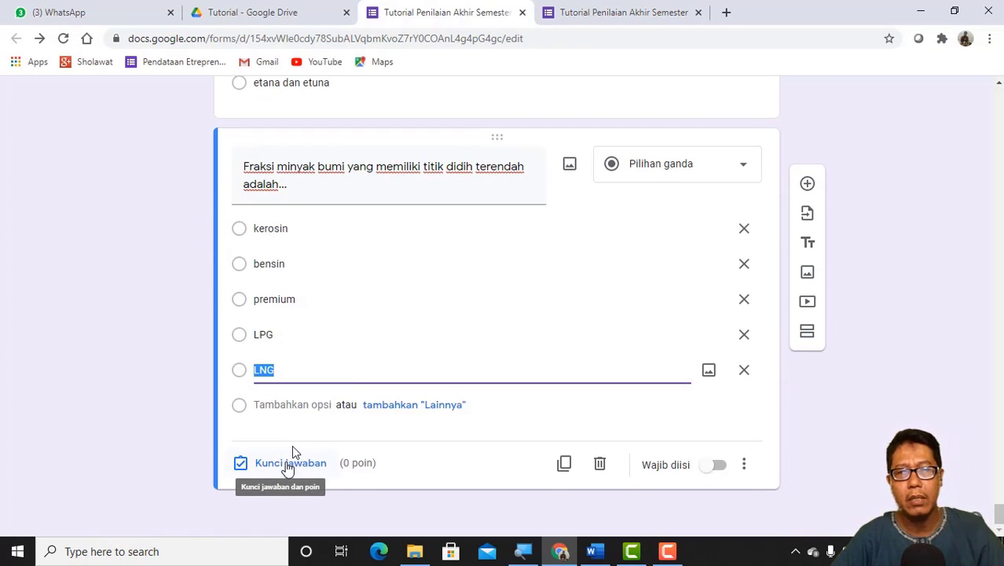
# Step: Set the answer key of the "Pemisahan fraksi-fraksi minyak bumi" question to titik didih, worth 2 points
pyautogui.scroll(6, 298, 414)
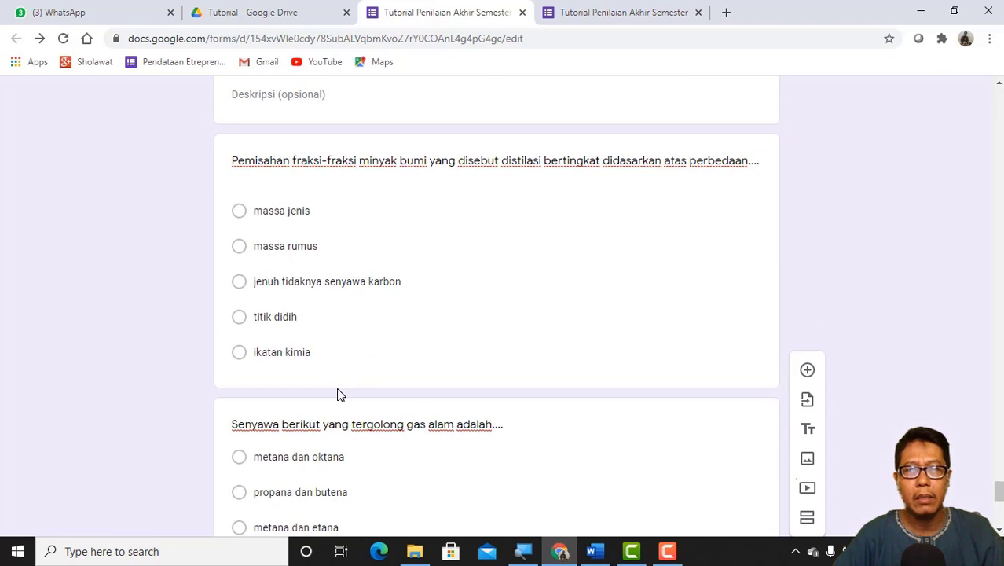
pyautogui.scroll(2, 336, 393)
pyautogui.scroll(-3, 333, 425)
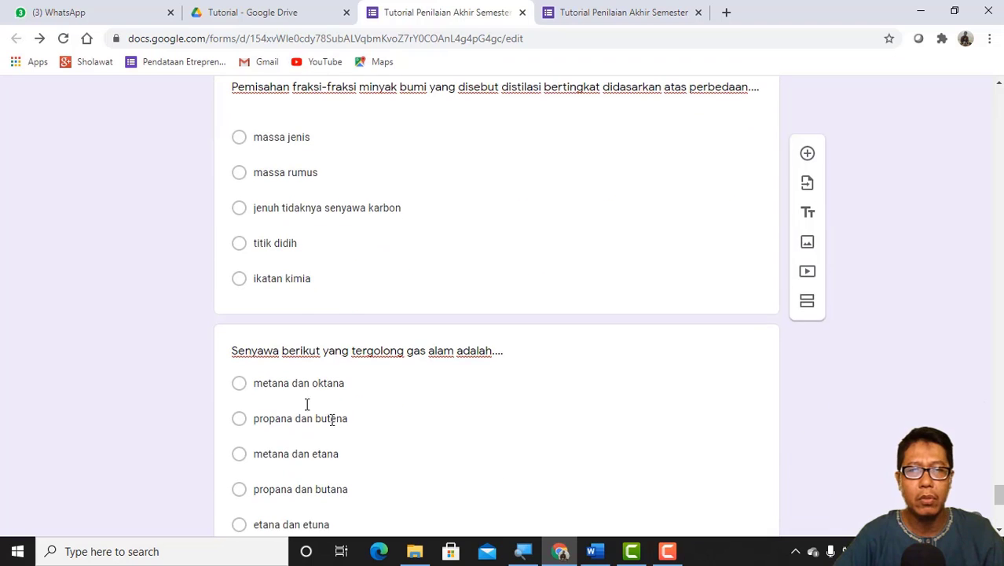
pyautogui.scroll(1, 414, 202)
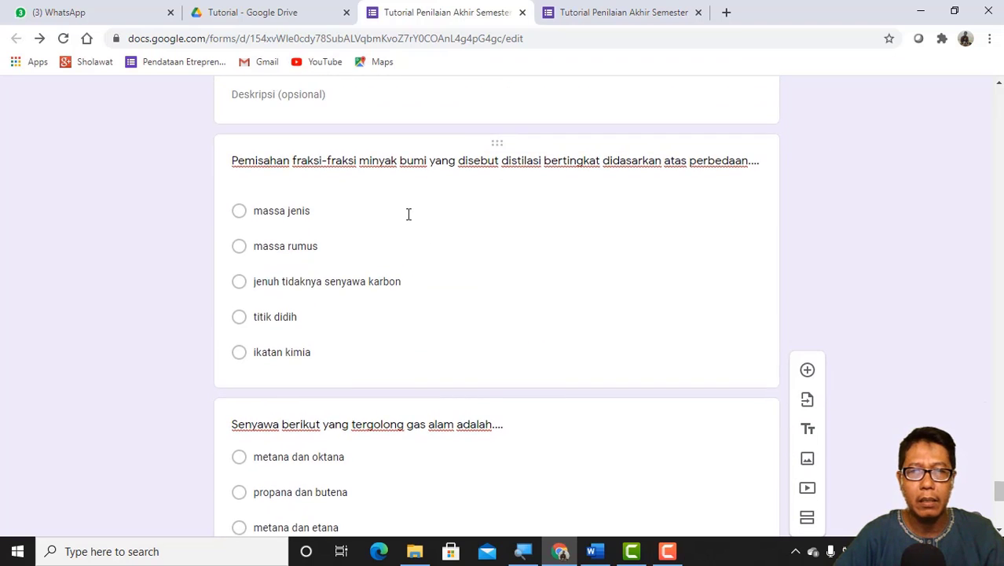
pyautogui.click(408, 217)
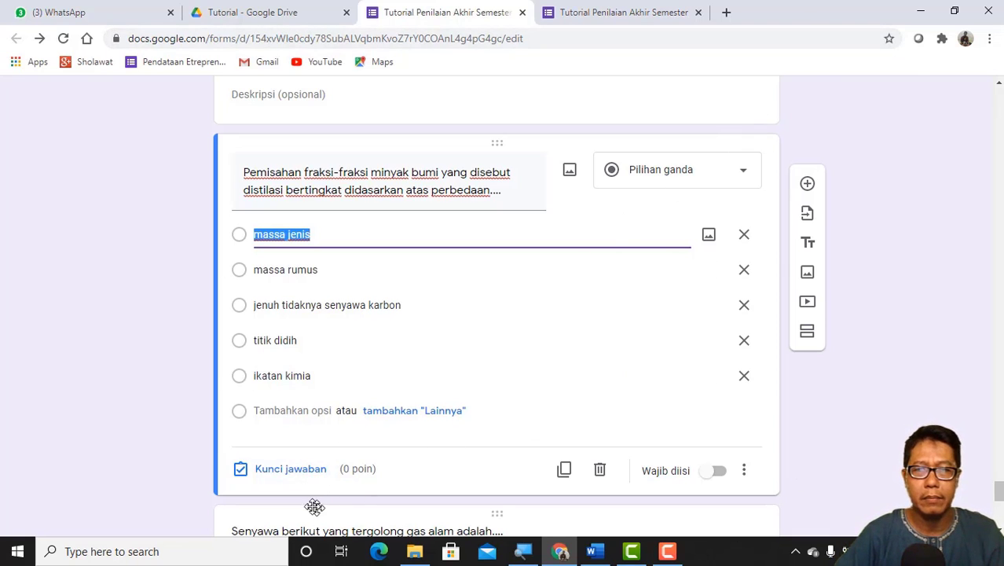
pyautogui.click(279, 472)
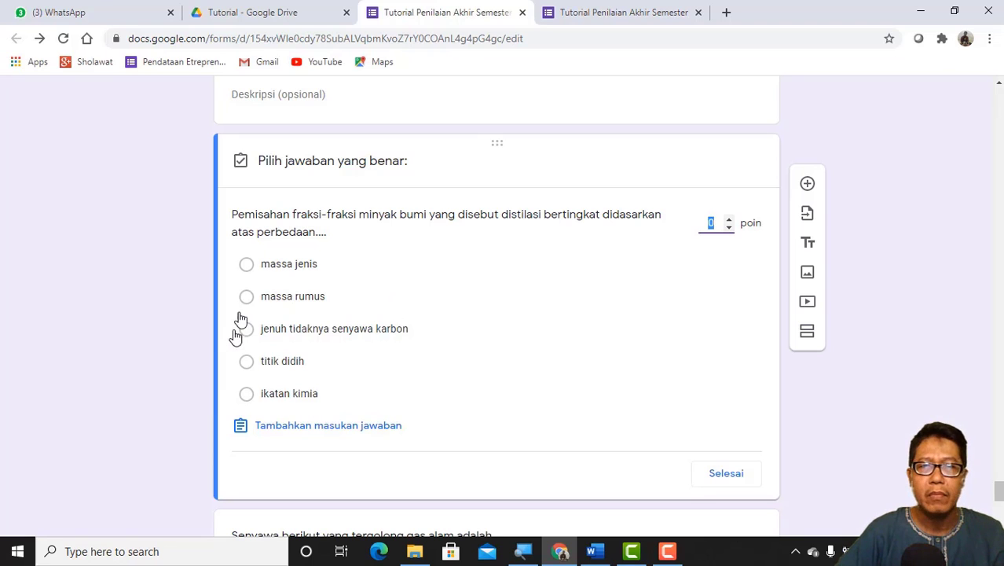
pyautogui.click(247, 362)
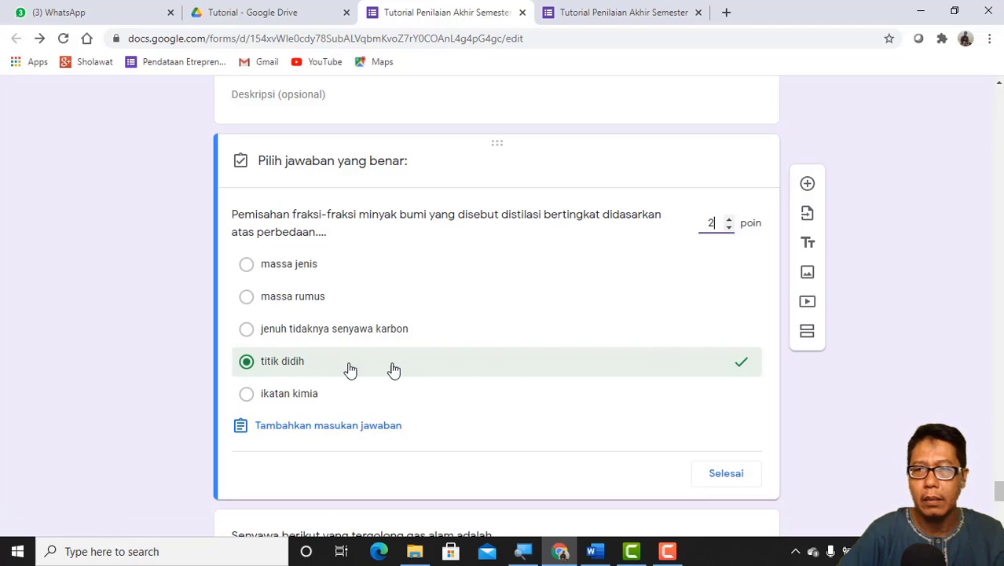
pyautogui.click(724, 481)
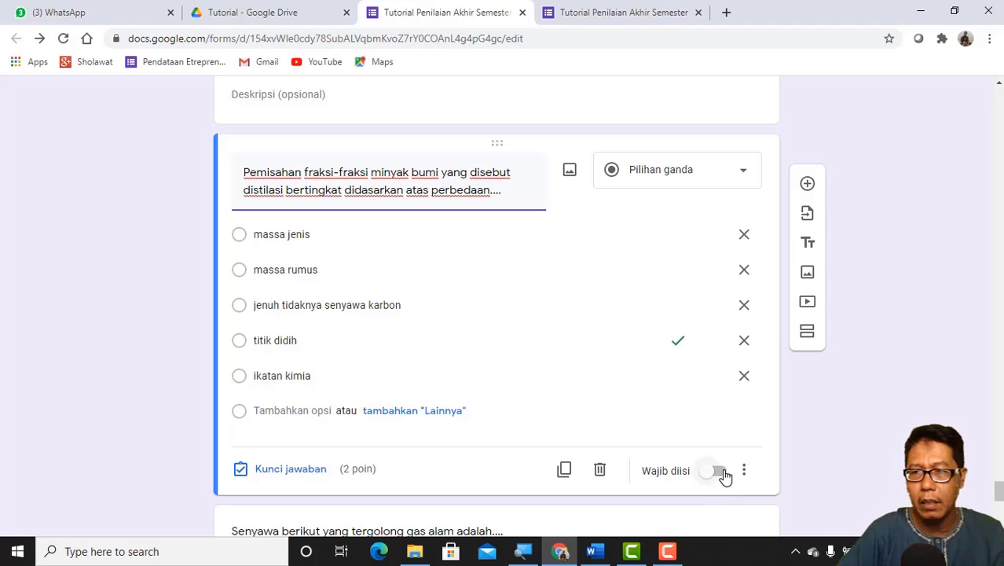
# Step: Make the "Pemisahan fraksi-fraksi minyak bumi" question required and shuffle its option order
pyautogui.click(722, 472)
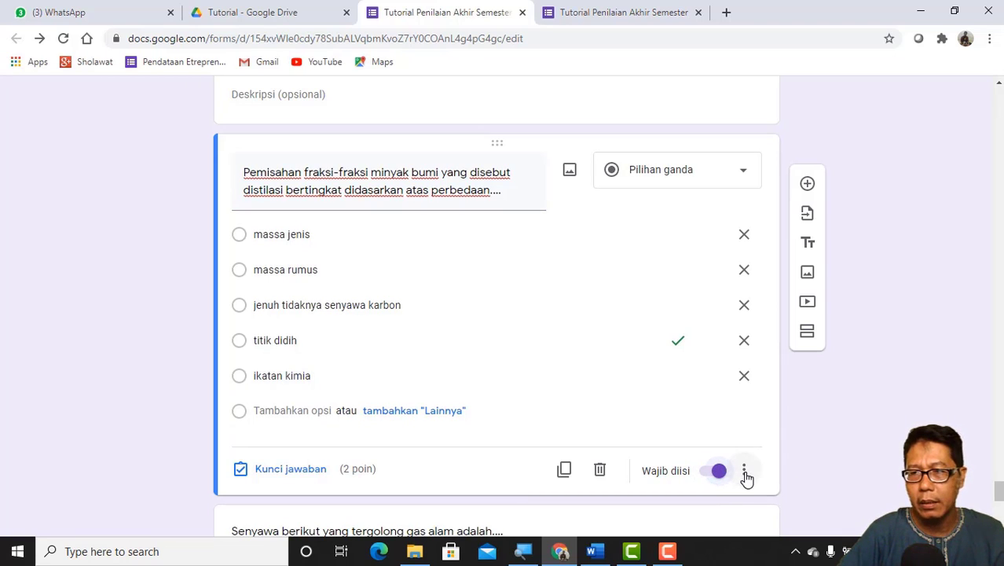
pyautogui.click(745, 474)
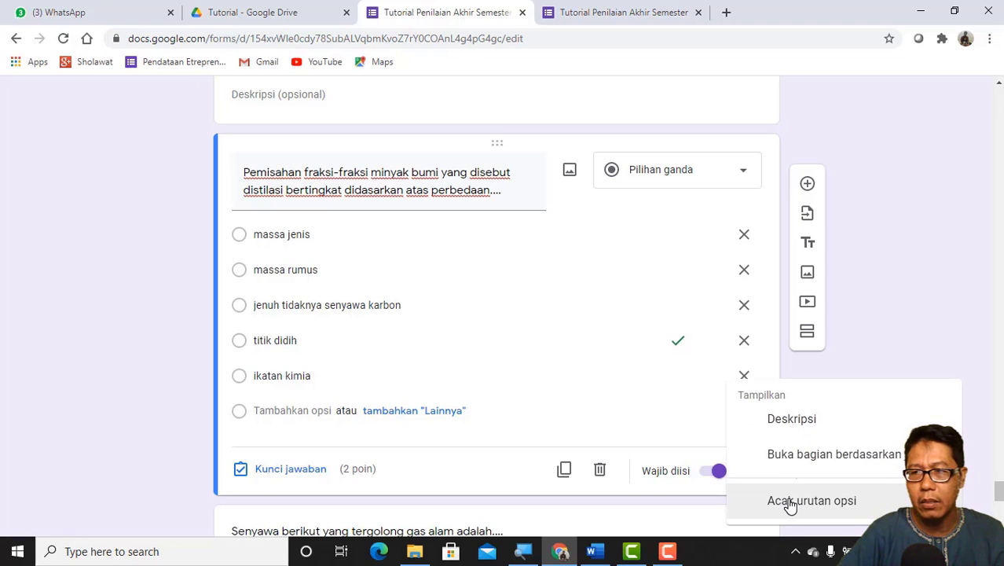
pyautogui.click(790, 501)
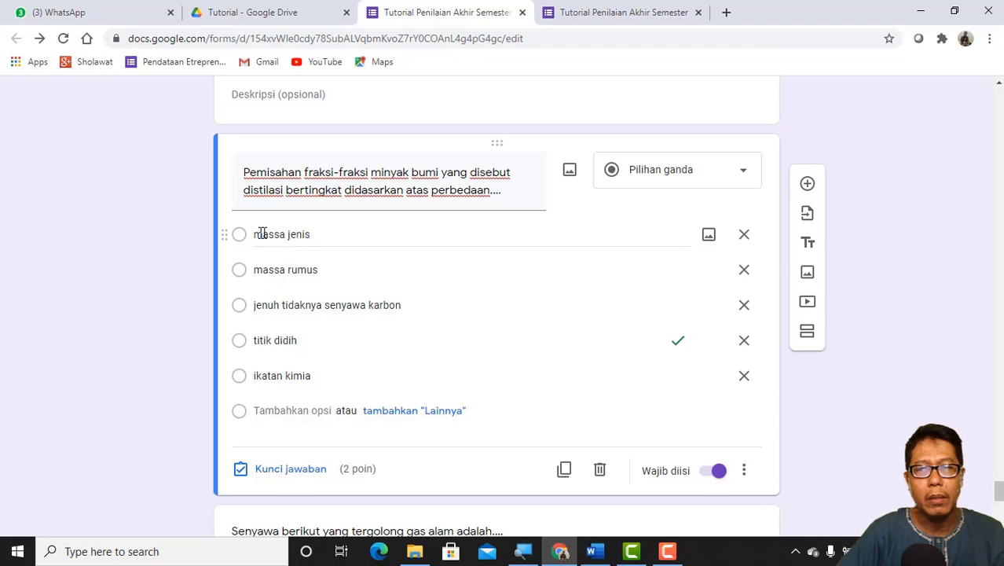
# Step: Set the answer key of the "Senyawa berikut yang tergolong gas alam" question to metana dan etana, worth 2 points
pyautogui.scroll(-2, 314, 303)
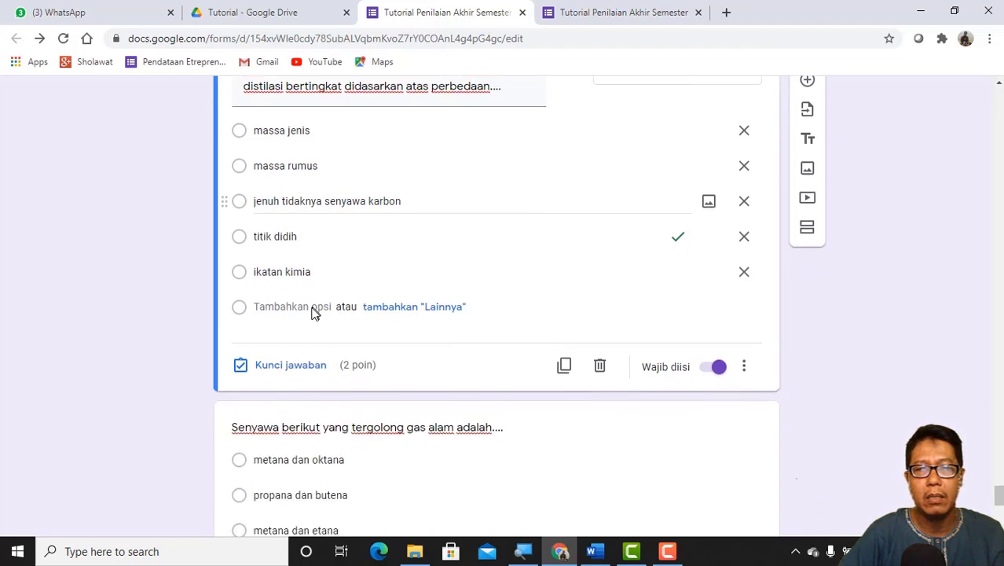
pyautogui.scroll(-2, 311, 313)
pyautogui.scroll(-2, 311, 313)
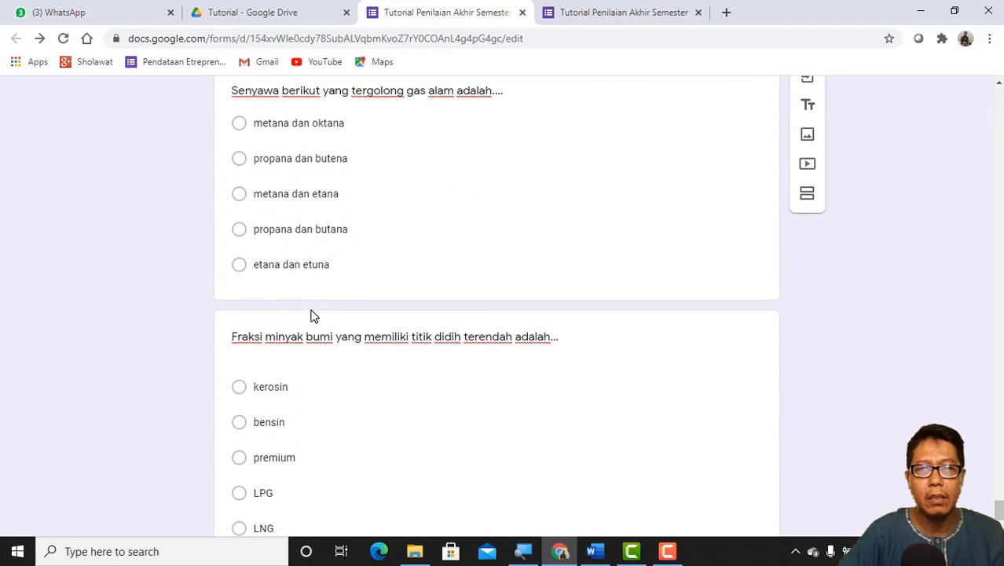
pyautogui.scroll(1, 311, 313)
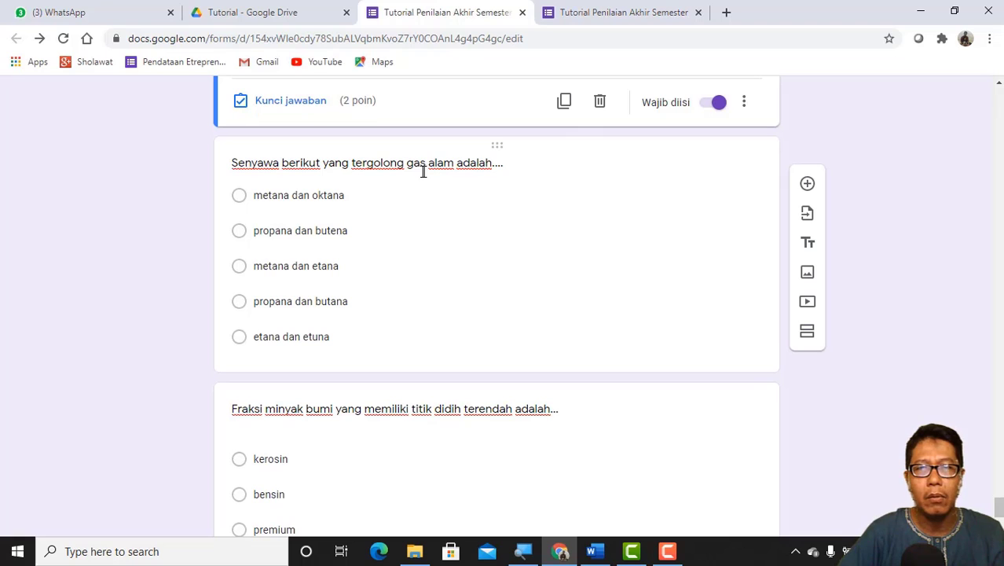
pyautogui.click(362, 300)
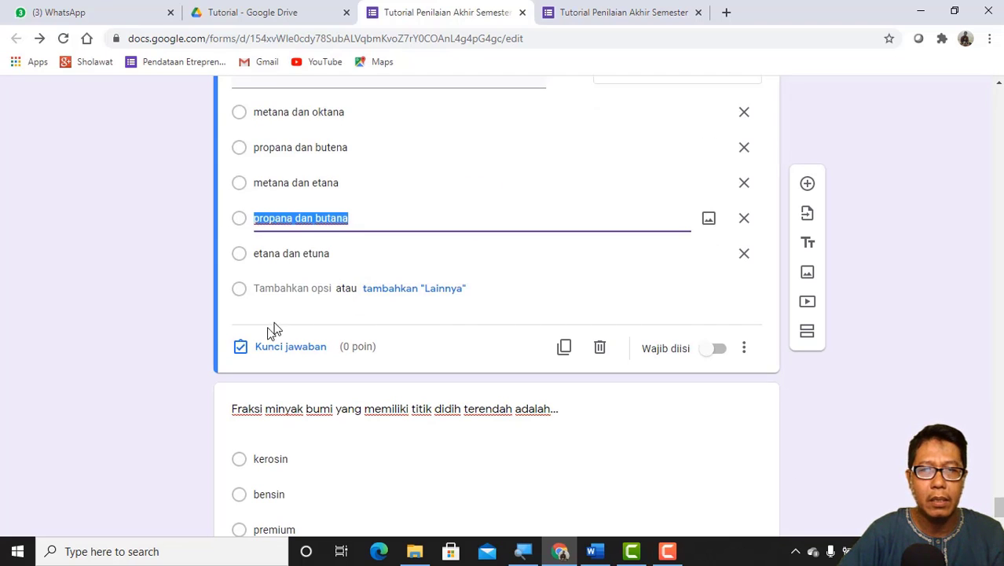
pyautogui.click(264, 347)
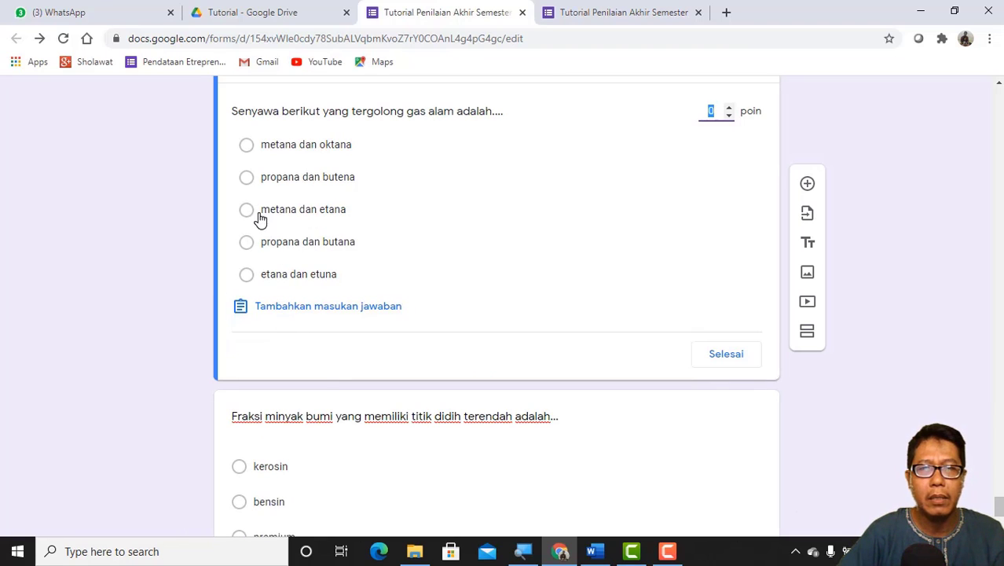
pyautogui.click(247, 211)
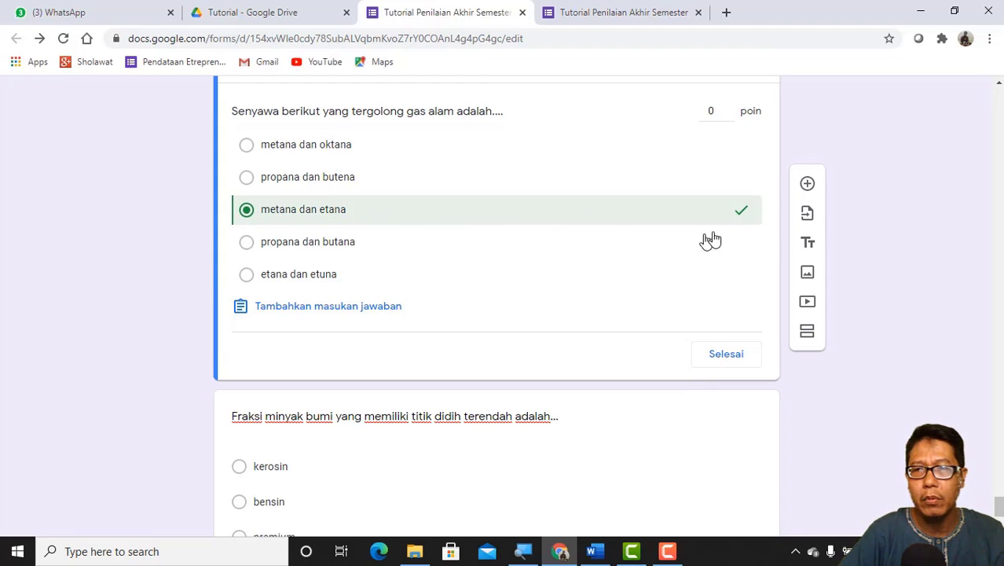
pyautogui.scroll(1, 742, 213)
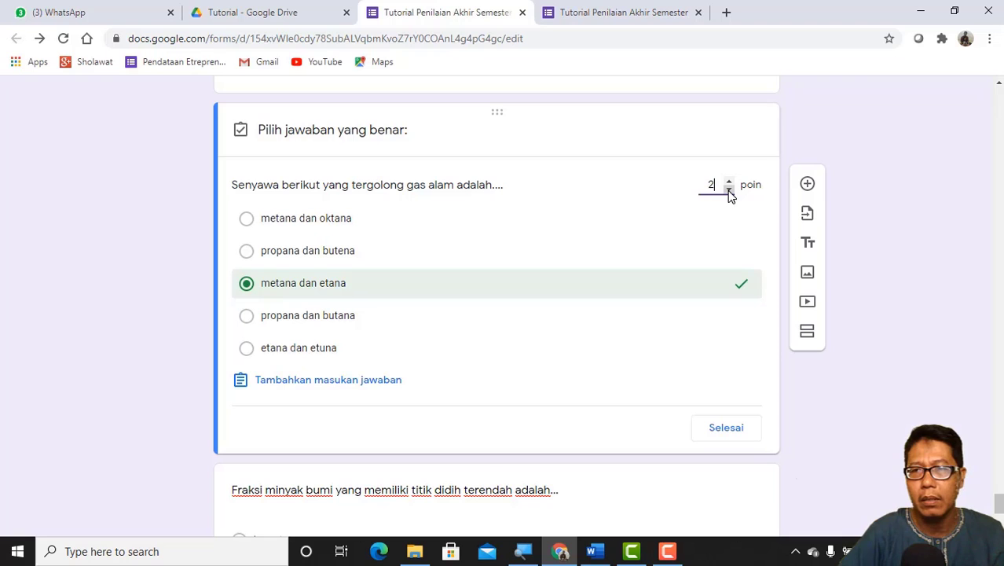
pyautogui.scroll(-1, 718, 284)
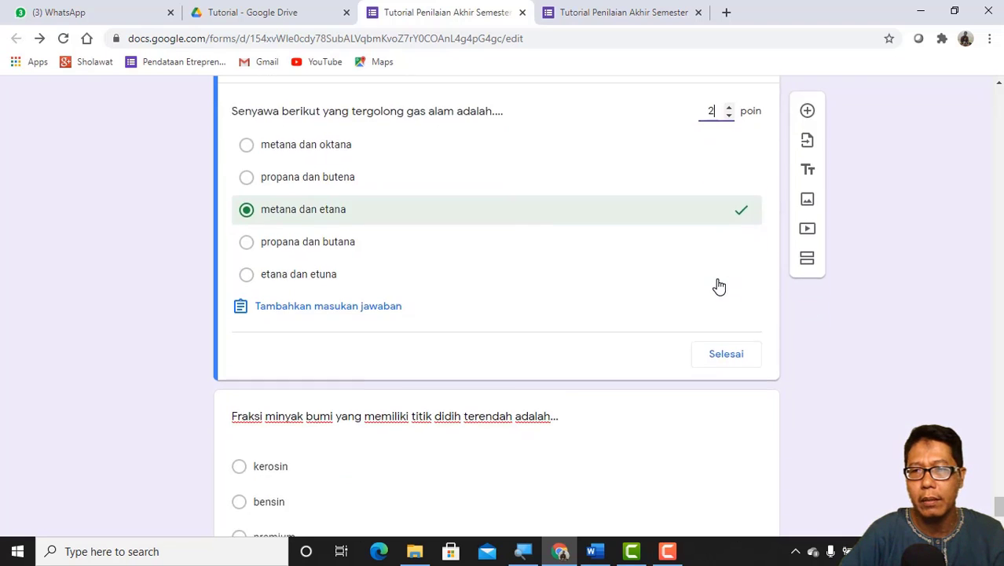
pyautogui.scroll(-1, 719, 284)
pyautogui.click(729, 284)
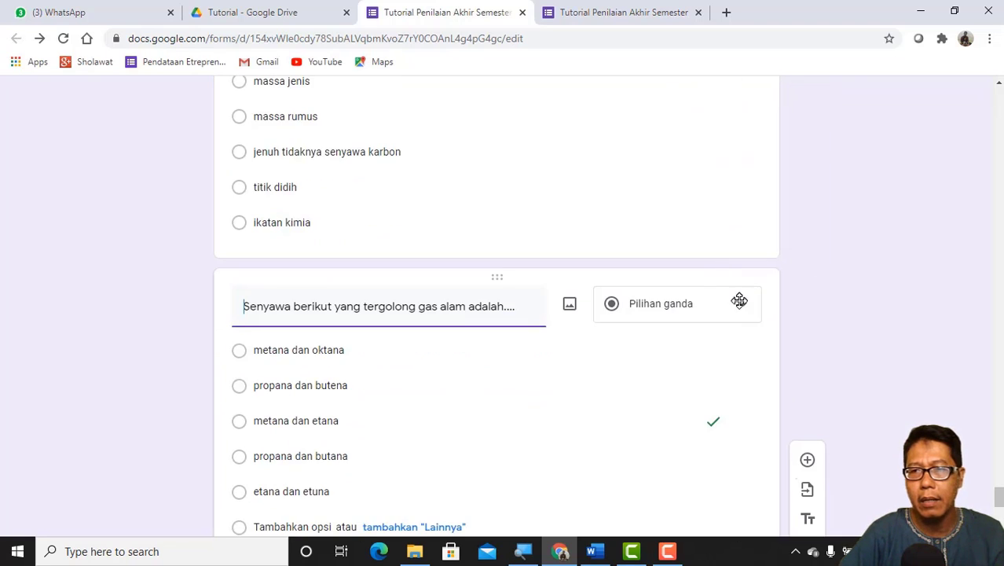
# Step: Make the "Senyawa berikut yang tergolong gas alam" question required and shuffle its option order
pyautogui.scroll(-3, 743, 330)
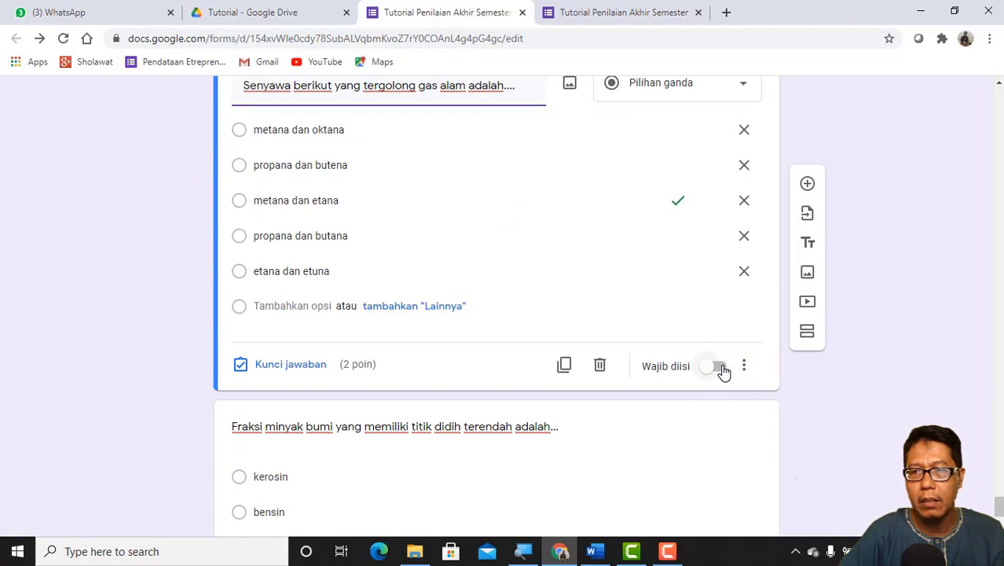
pyautogui.click(723, 370)
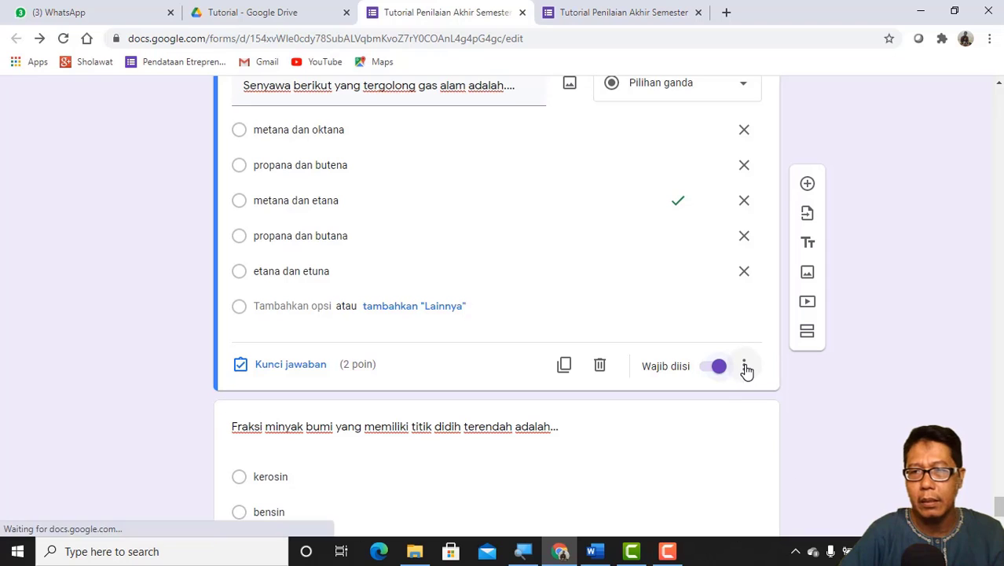
pyautogui.click(744, 368)
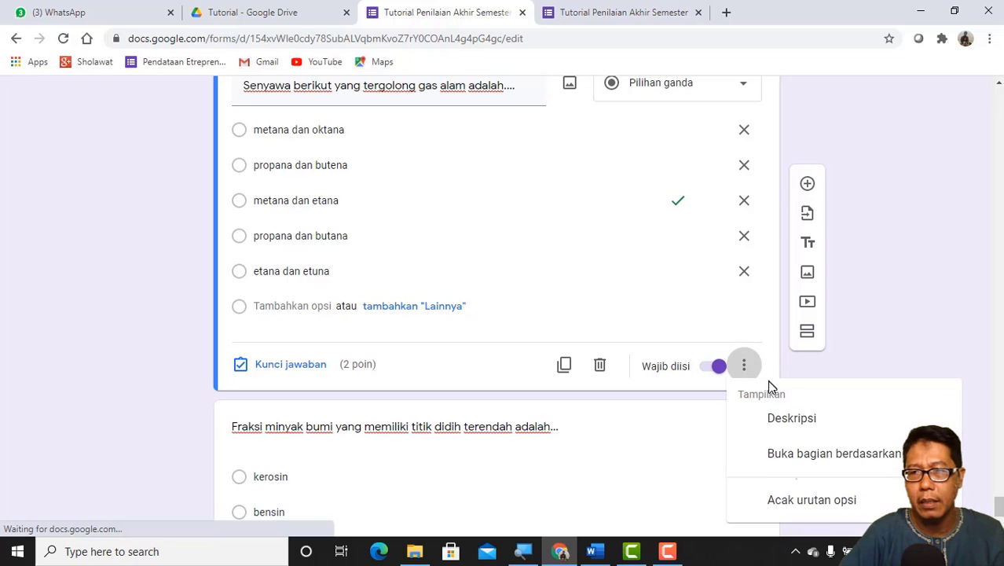
pyautogui.click(822, 509)
# Step: Set the answer key of the "Fraksi minyak bumi yang memiliki titik didih terendah" question to LNG, worth 2 points
pyautogui.scroll(-3, 596, 441)
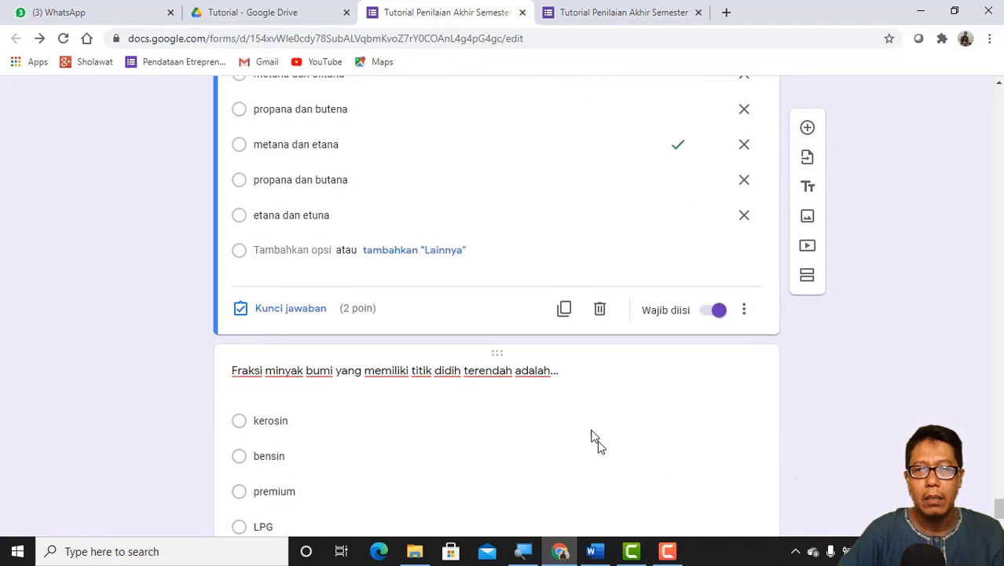
pyautogui.click(452, 312)
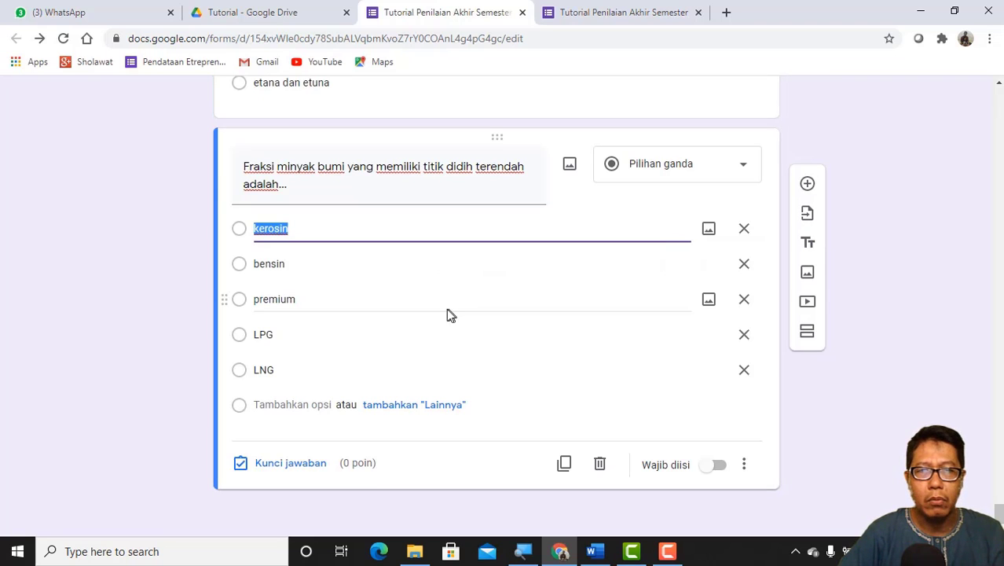
pyautogui.click(264, 470)
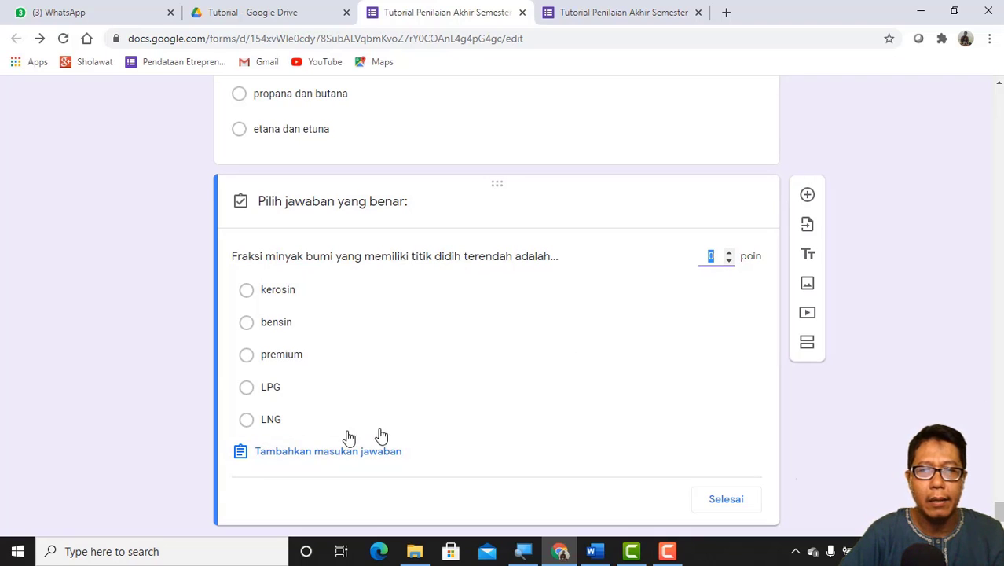
pyautogui.click(246, 421)
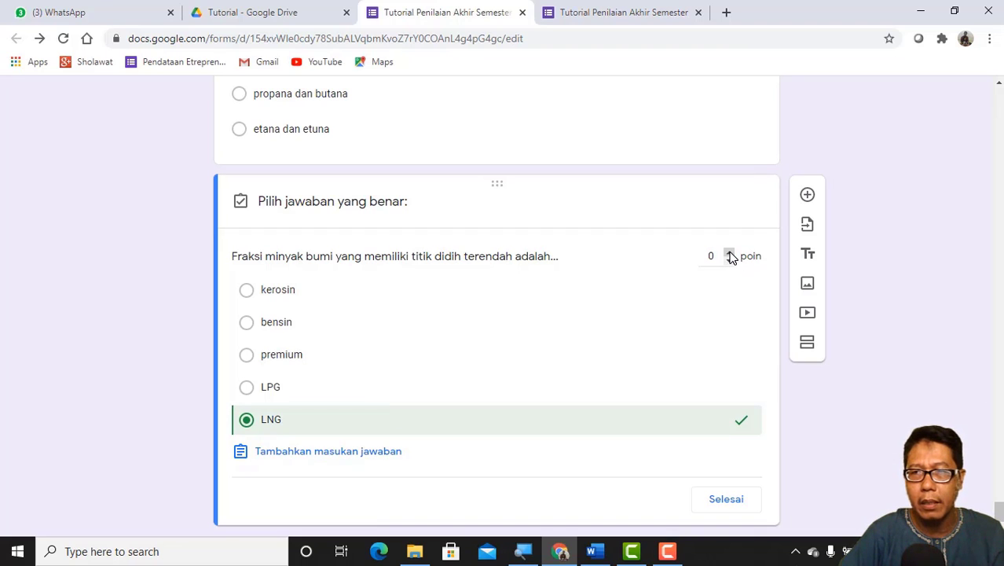
pyautogui.scroll(-1, 720, 338)
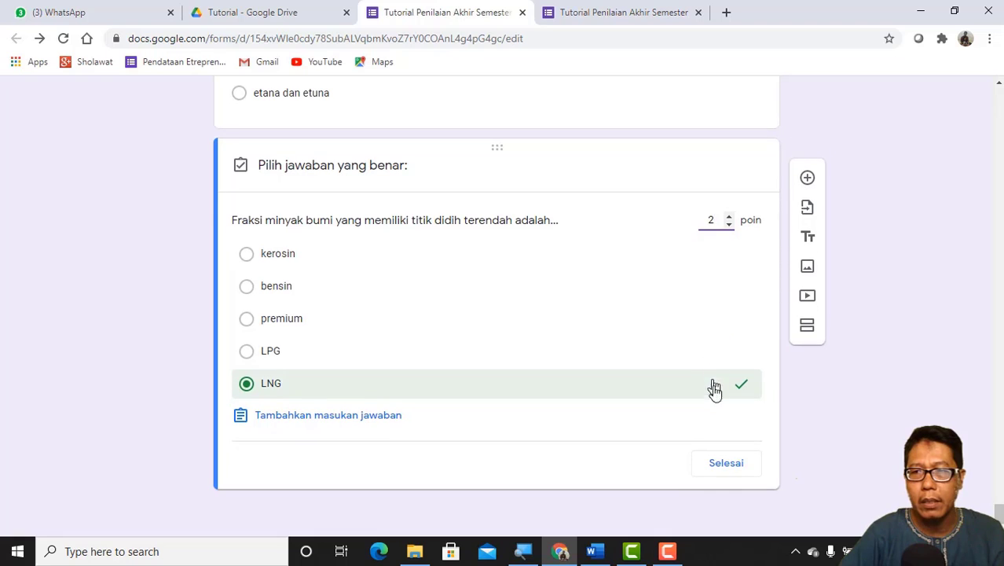
pyautogui.click(730, 469)
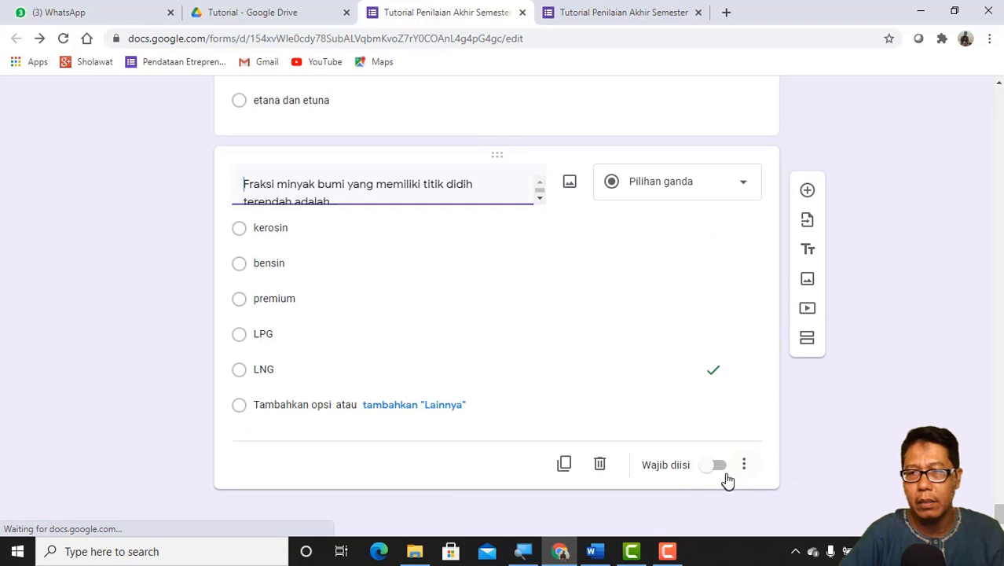
# Step: Make the "Fraksi minyak bumi yang memiliki titik didih terendah" question required and shuffle its option order
pyautogui.click(721, 484)
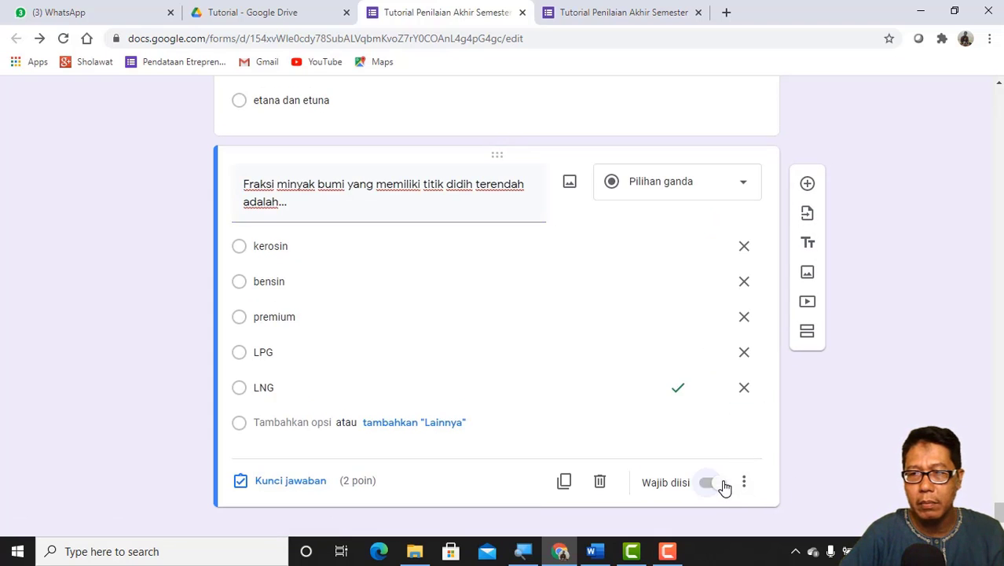
pyautogui.click(744, 483)
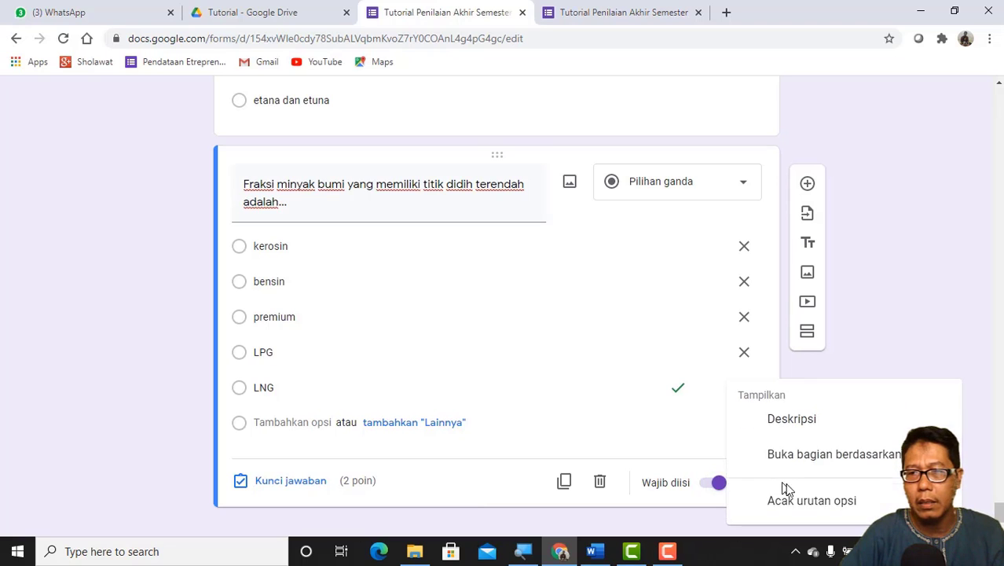
pyautogui.click(825, 509)
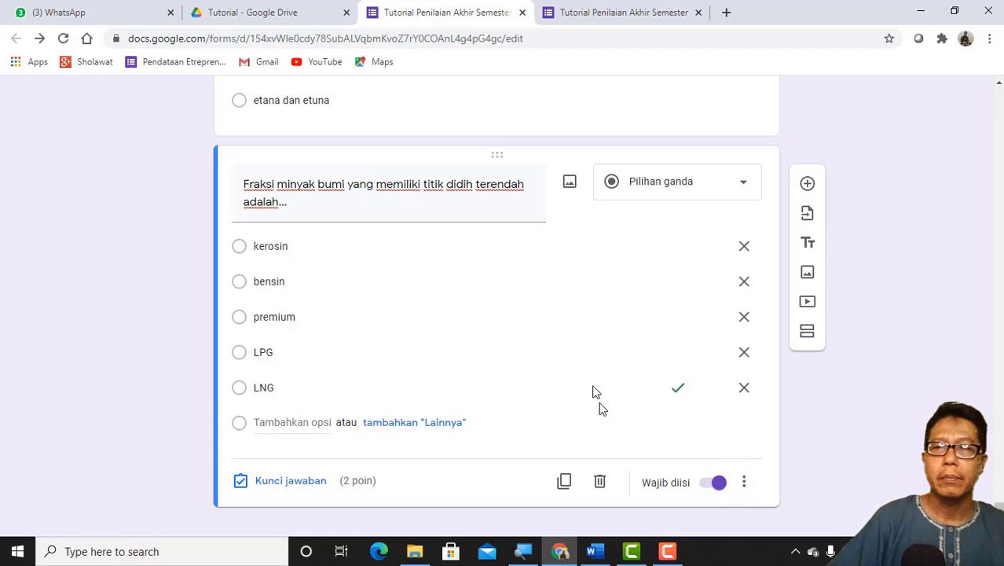
# Step: Open the respondent preview of the Tutorial Penilaian Akhir Semester form
pyautogui.scroll(20, 842, 271)
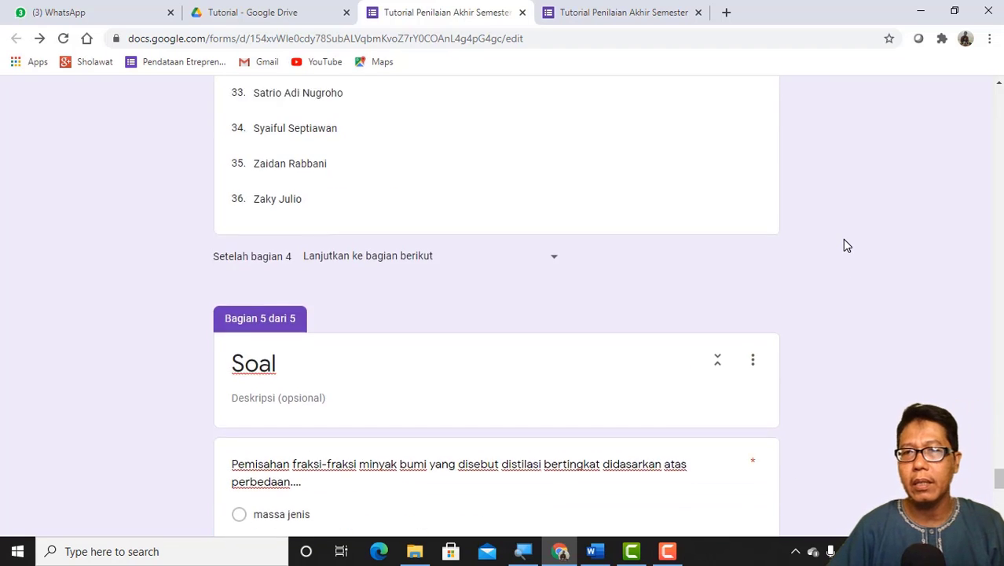
pyautogui.scroll(20, 846, 246)
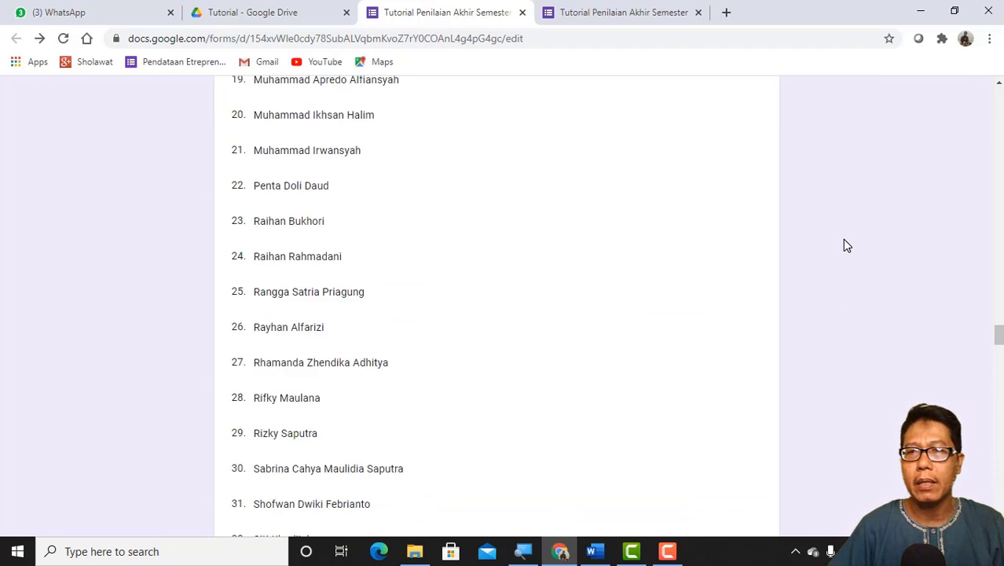
pyautogui.scroll(20, 846, 246)
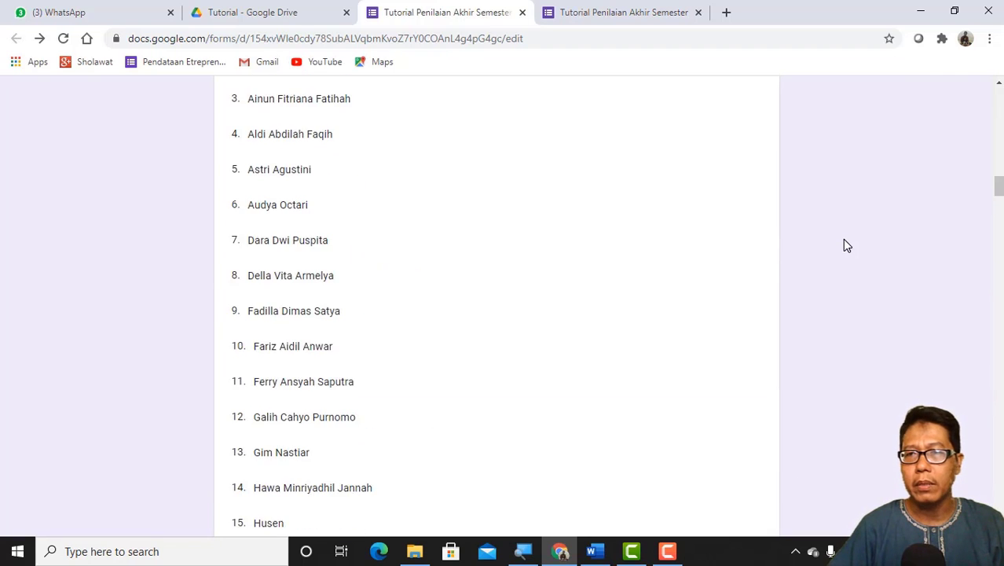
pyautogui.scroll(10, 846, 246)
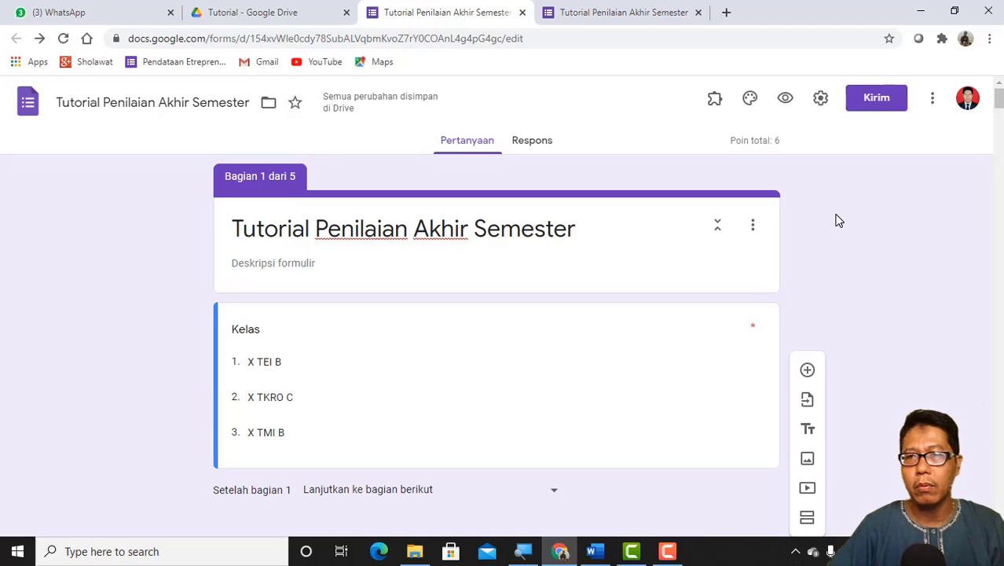
pyautogui.click(784, 100)
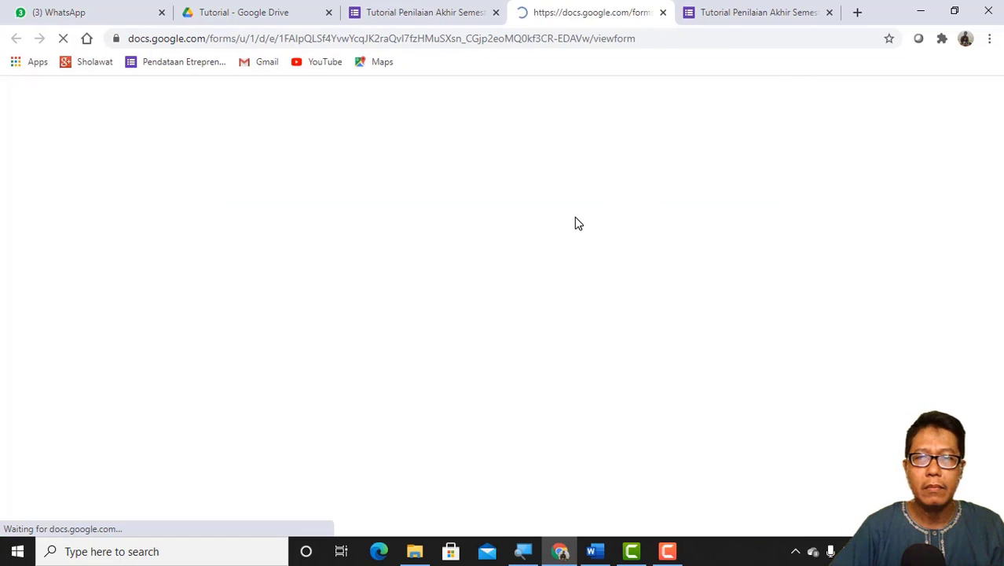
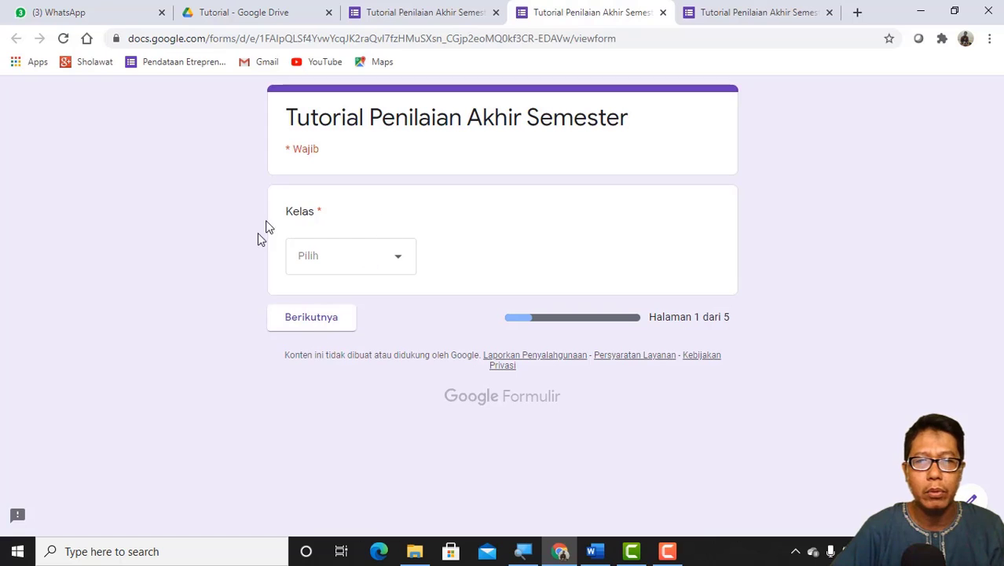
# Step: Select X TEI B as the Kelas and proceed to its Identitas section
pyautogui.click(399, 264)
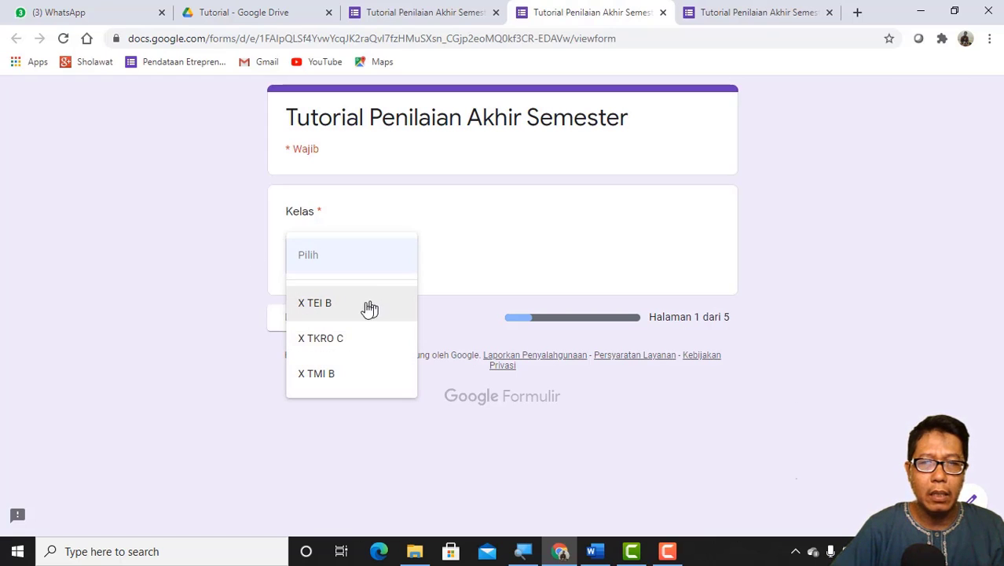
pyautogui.click(326, 307)
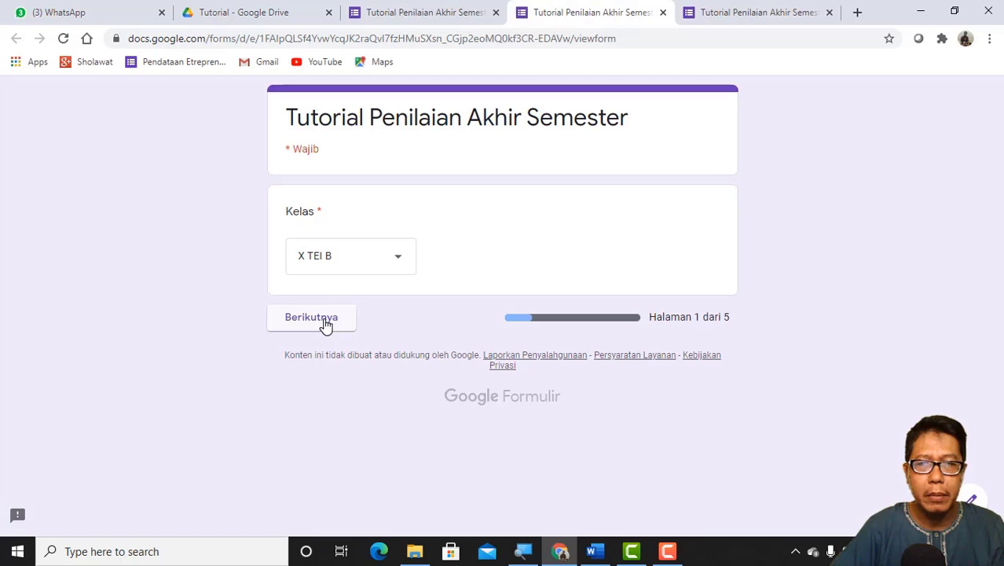
pyautogui.click(326, 321)
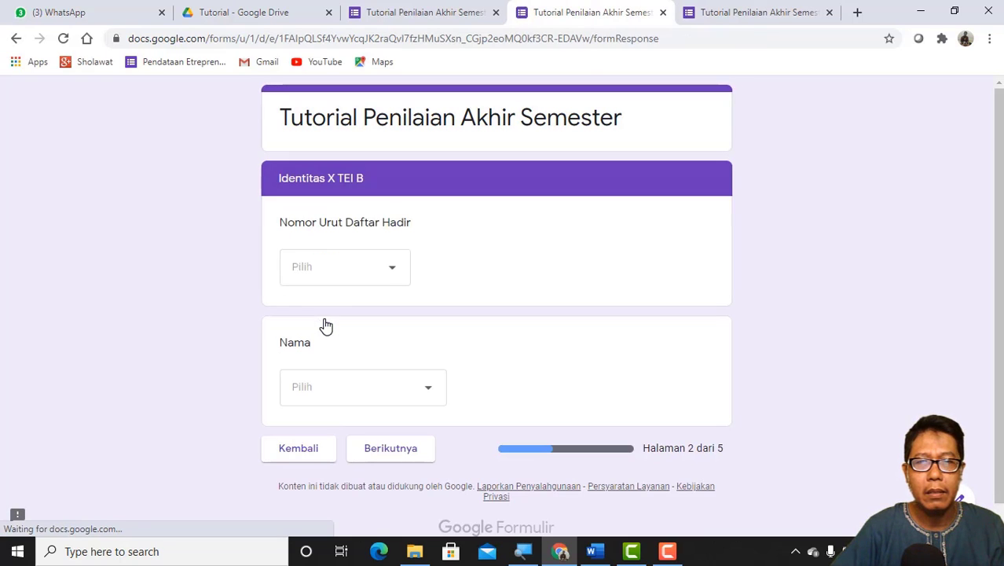
# Step: Fill in the X TEI B identity with attendance number 1 and the first listed student's name, and return to the Kelas page
pyautogui.scroll(-1, 329, 260)
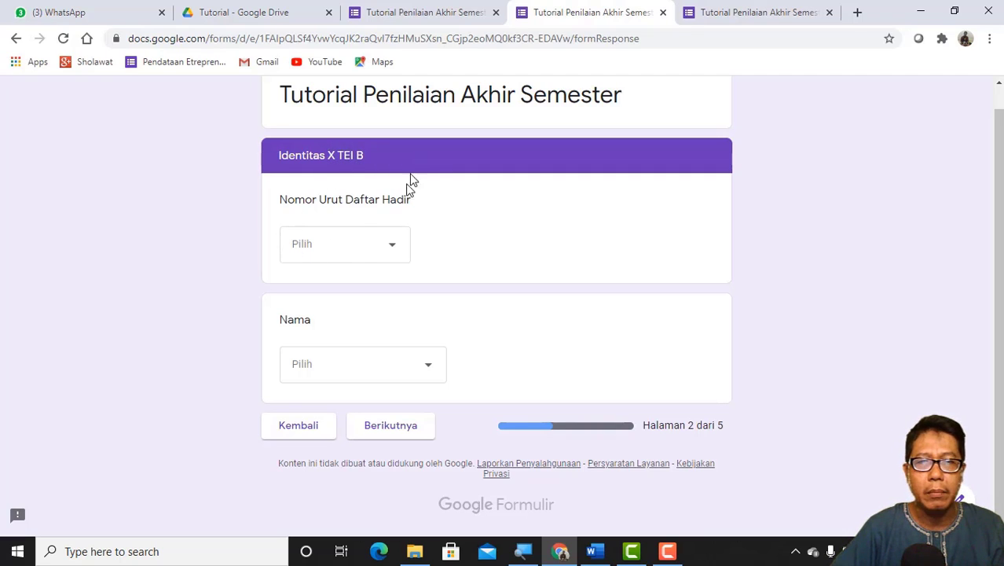
pyautogui.click(396, 251)
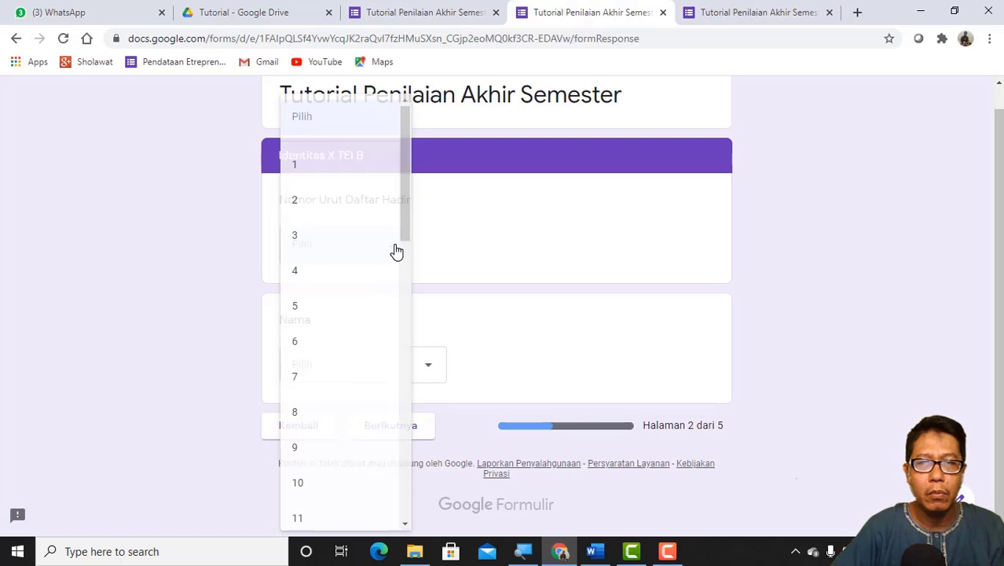
pyautogui.click(339, 171)
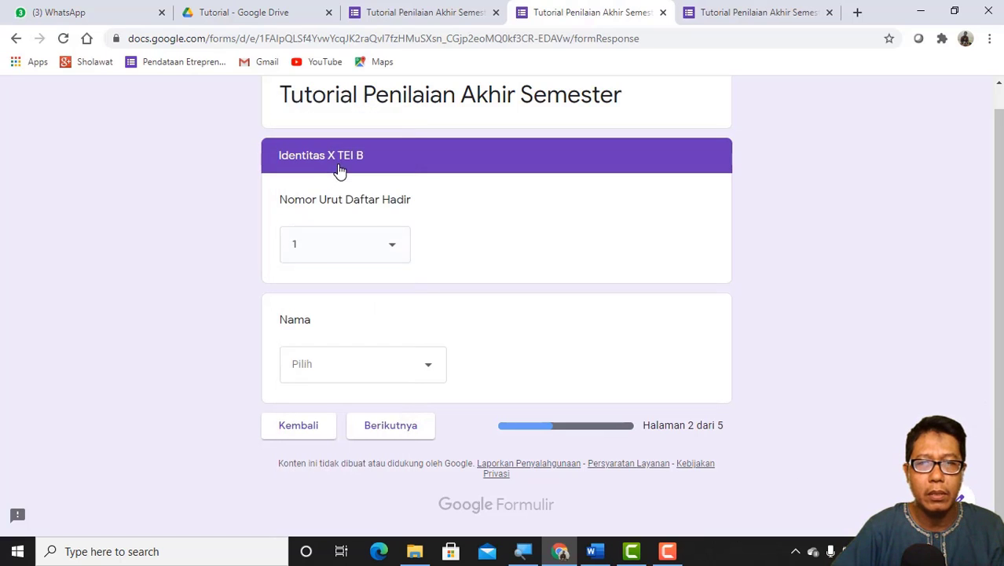
pyautogui.click(431, 371)
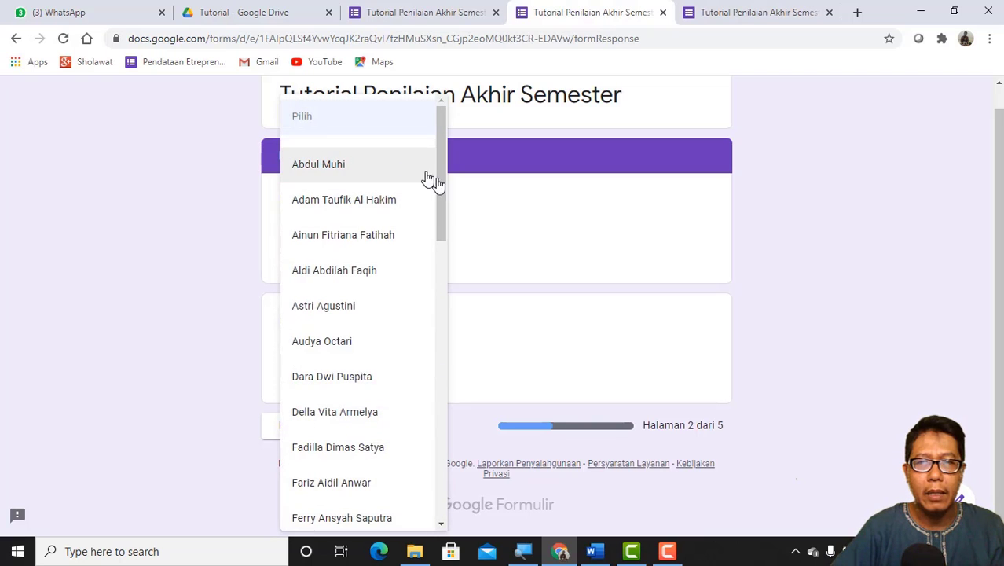
pyautogui.moveTo(442, 187); pyautogui.dragTo(439, 158)
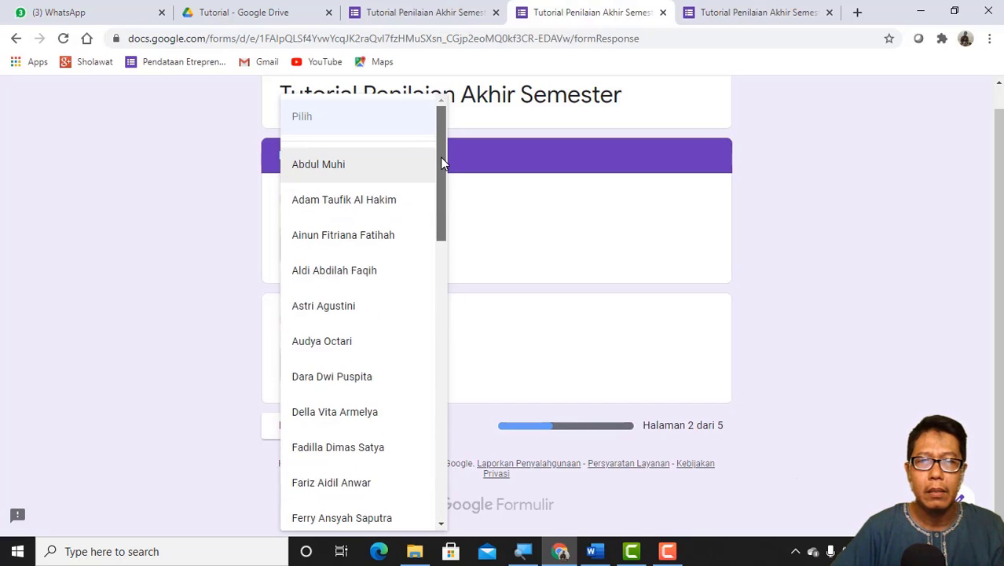
pyautogui.click(338, 166)
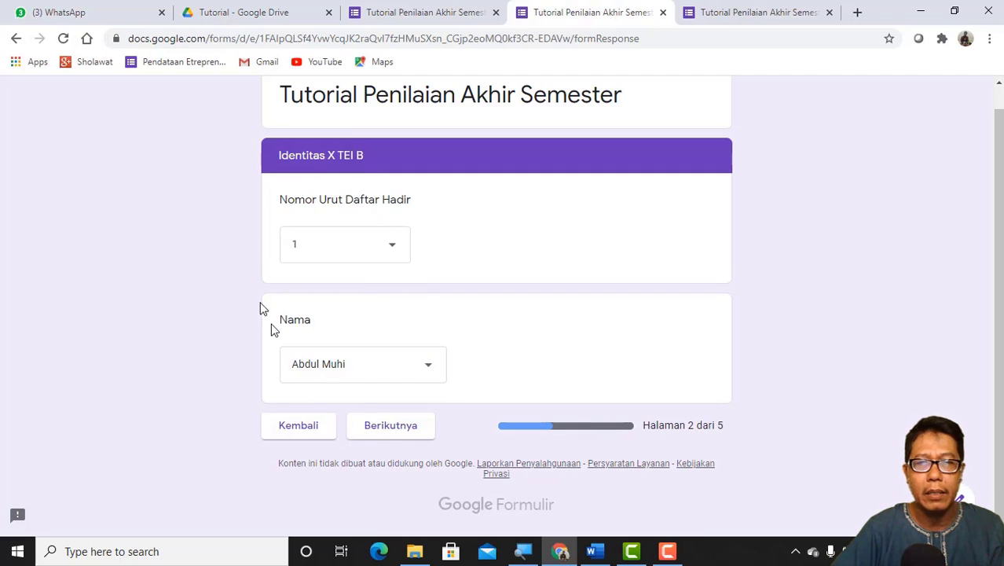
pyautogui.click(309, 431)
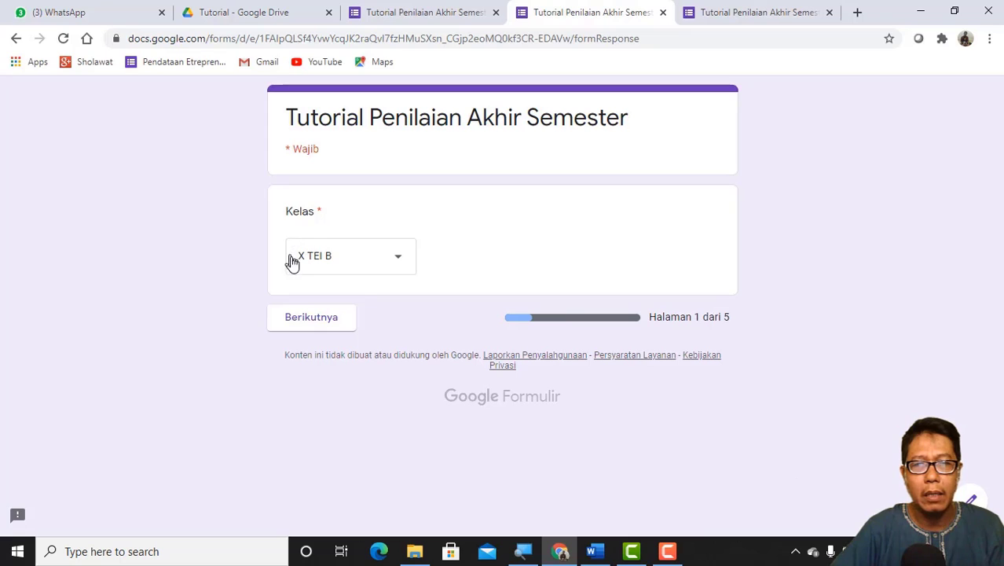
# Step: Change the Kelas to X TKRO C and proceed to its Identitas section
pyautogui.click(398, 264)
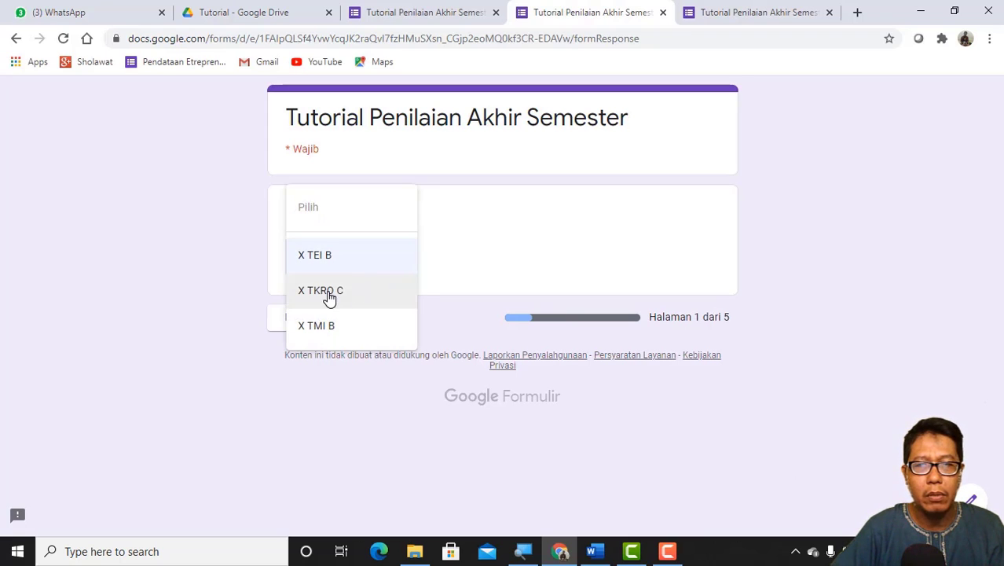
pyautogui.click(329, 294)
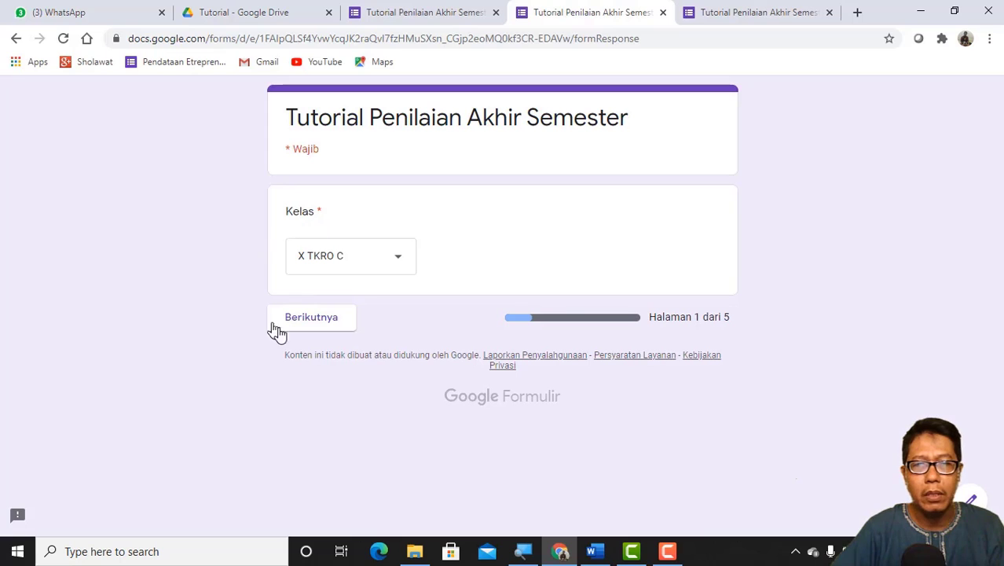
pyautogui.click(322, 325)
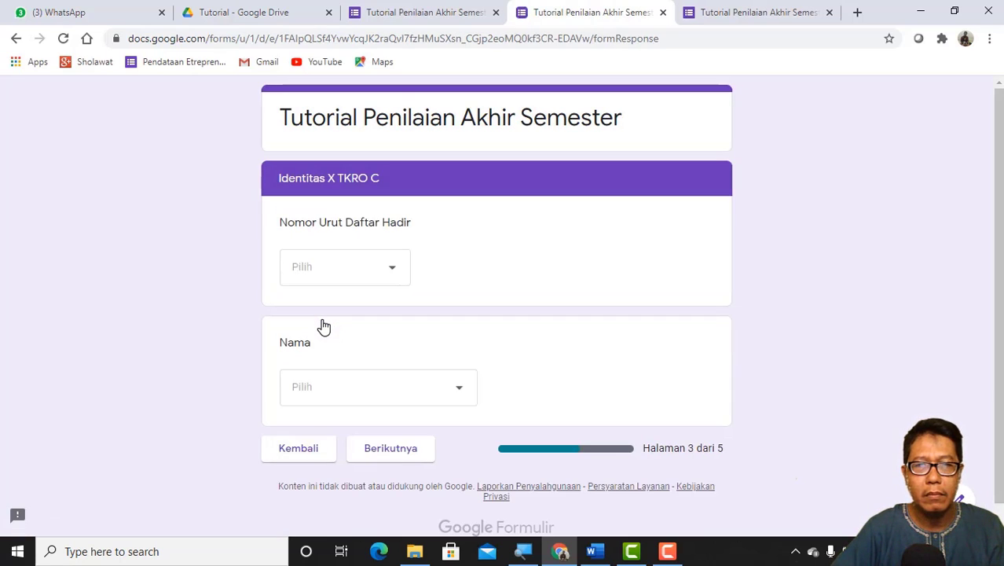
# Step: Fill in the X TKRO C identity with attendance number 1 and the first listed student's name, and return to the Kelas page
pyautogui.click(393, 273)
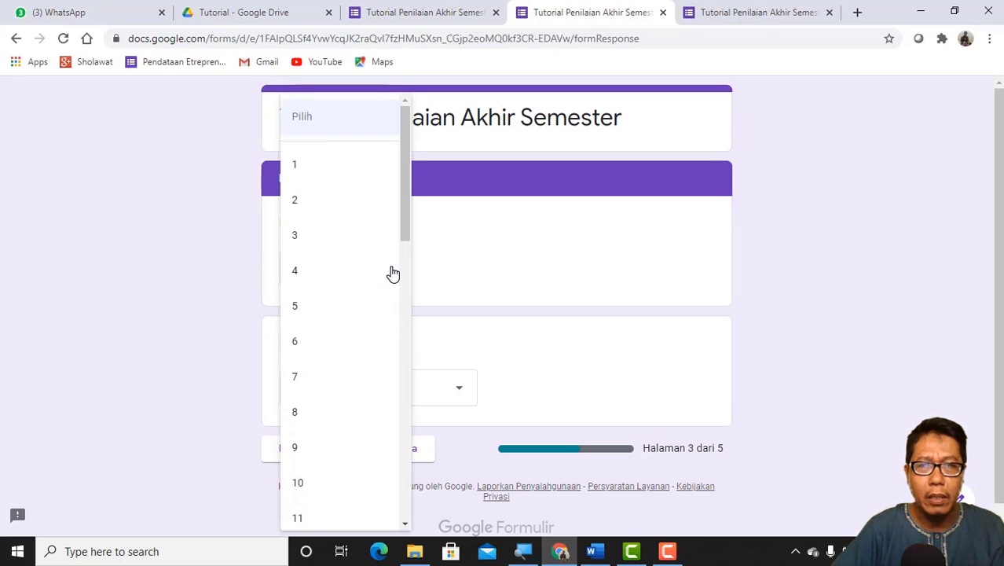
pyautogui.click(324, 171)
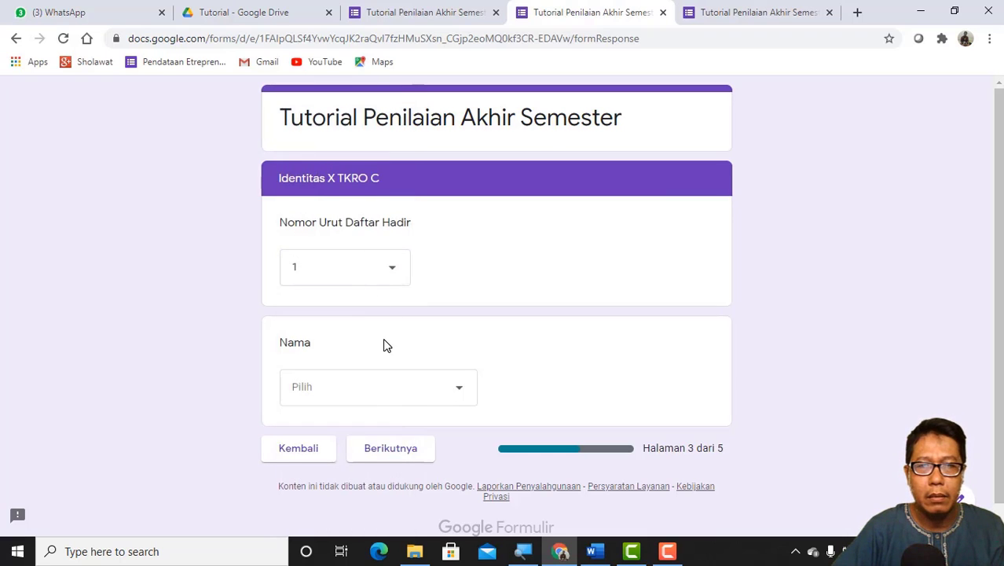
pyautogui.scroll(-1, 384, 345)
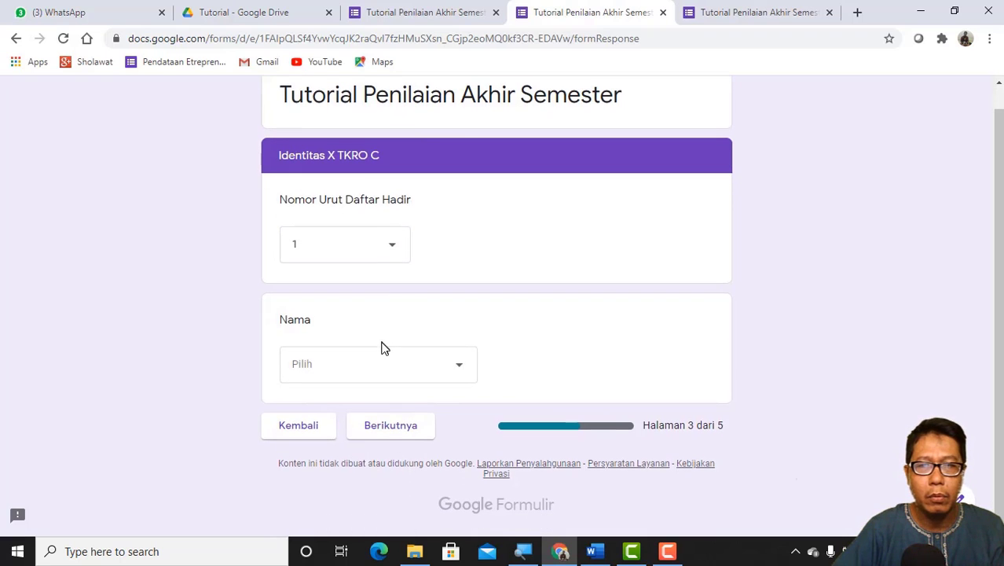
pyautogui.click(461, 369)
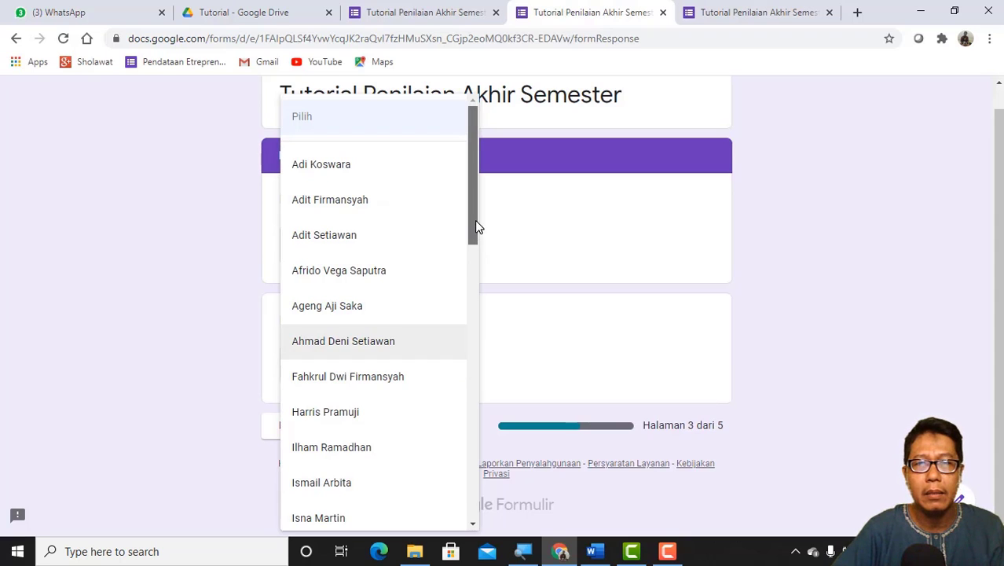
pyautogui.scroll(-2, 471, 251)
pyautogui.scroll(2, 454, 259)
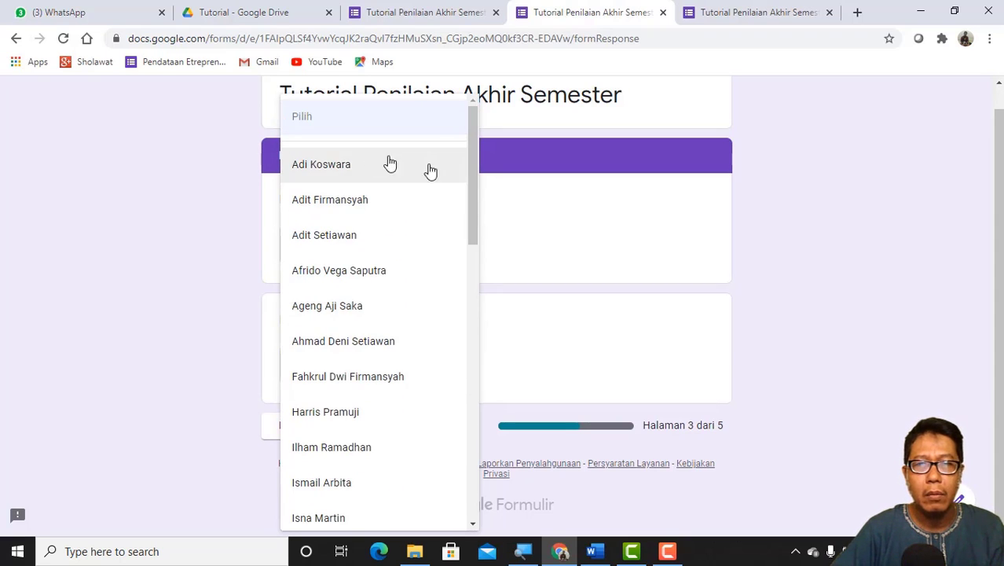
pyautogui.click(322, 174)
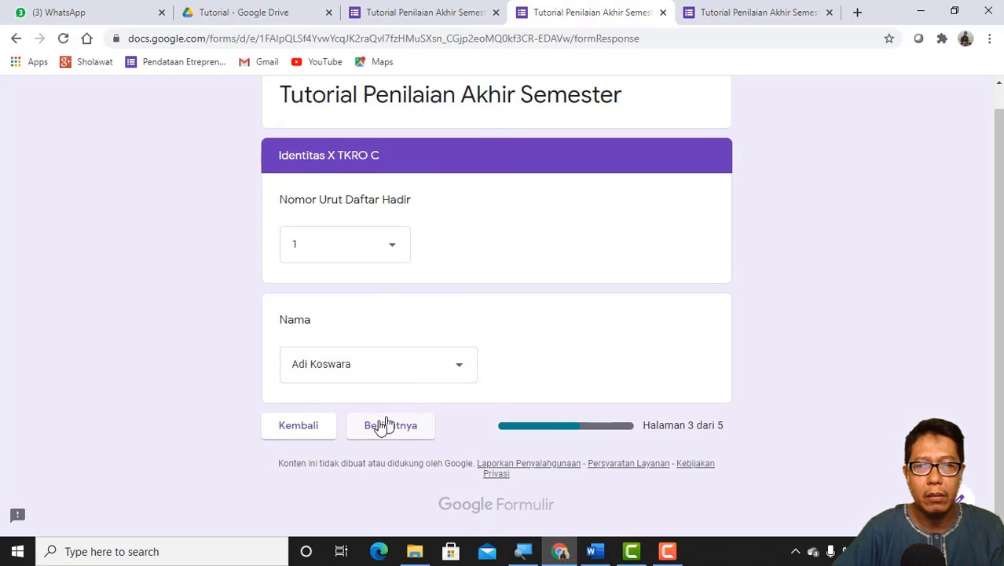
pyautogui.click(297, 426)
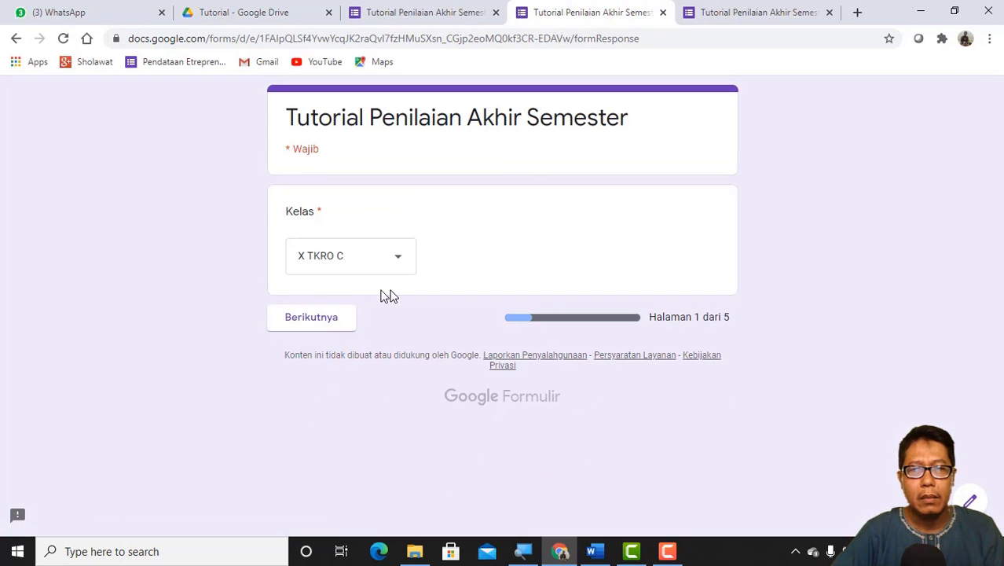
# Step: Change the Kelas to X TMI B and proceed to its Identitas section
pyautogui.click(398, 263)
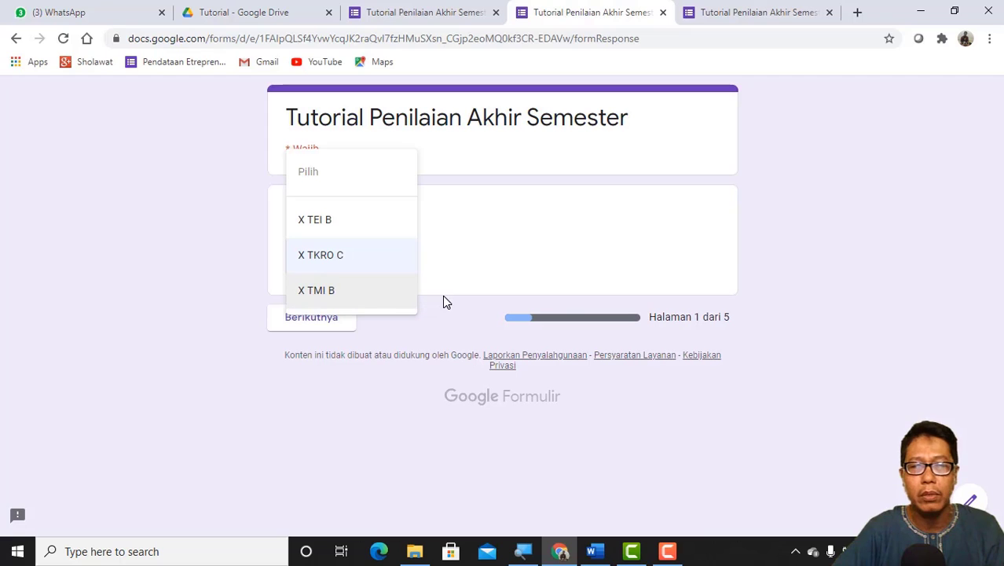
pyautogui.click(318, 297)
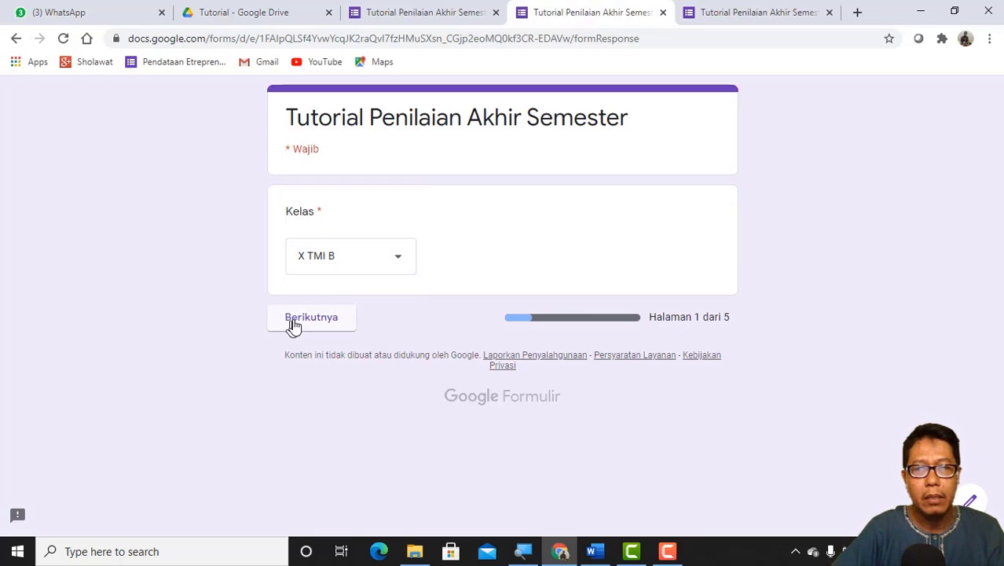
pyautogui.click(296, 323)
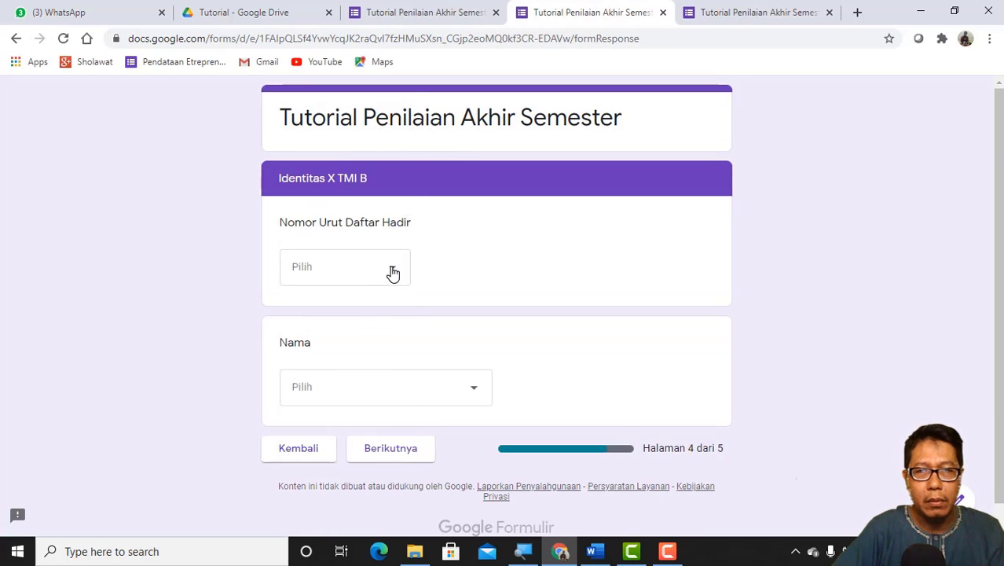
# Step: Fill in the X TMI B identity with attendance number 1 and the first listed student's name, and continue to the Soal section
pyautogui.click(392, 273)
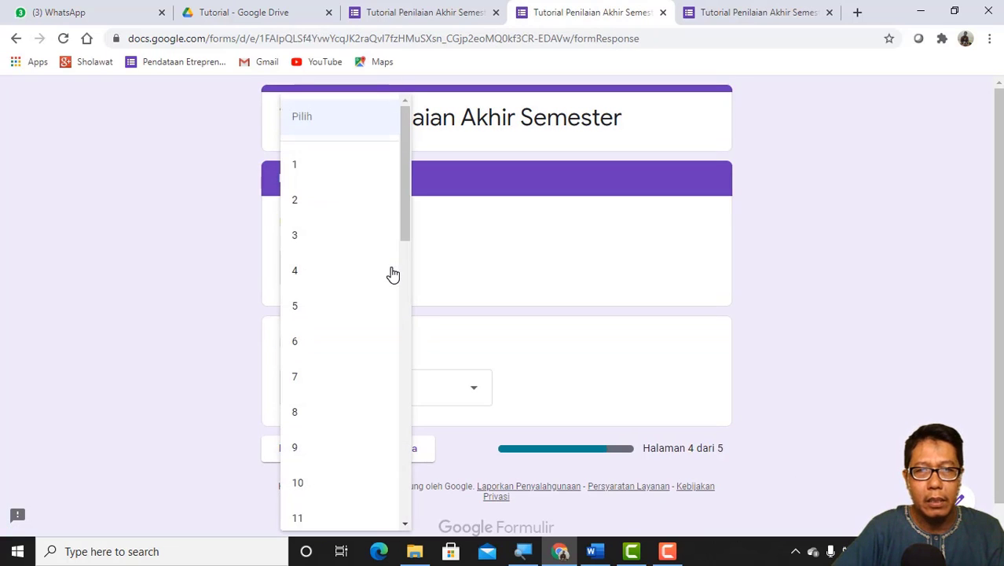
pyautogui.click(322, 169)
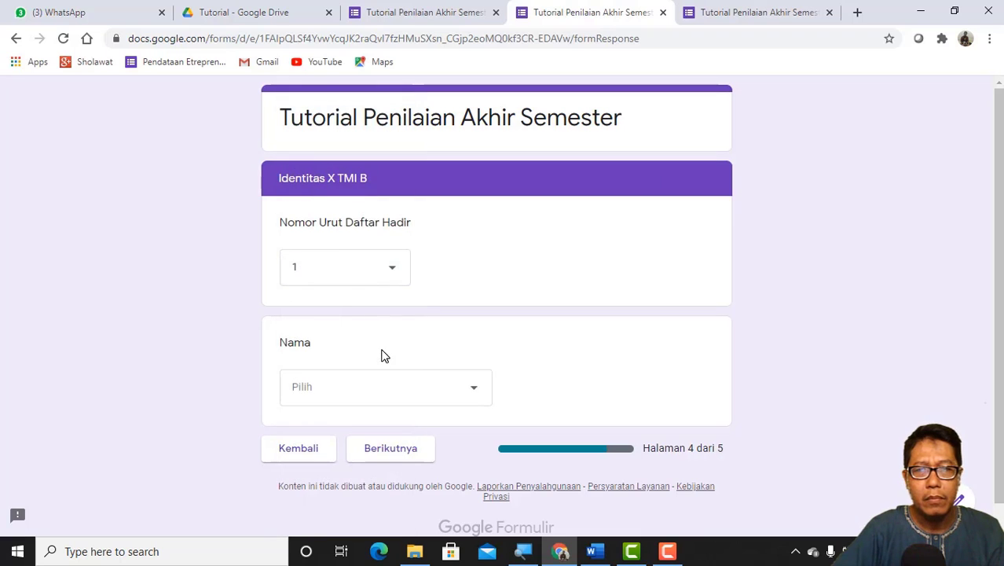
pyautogui.click(474, 393)
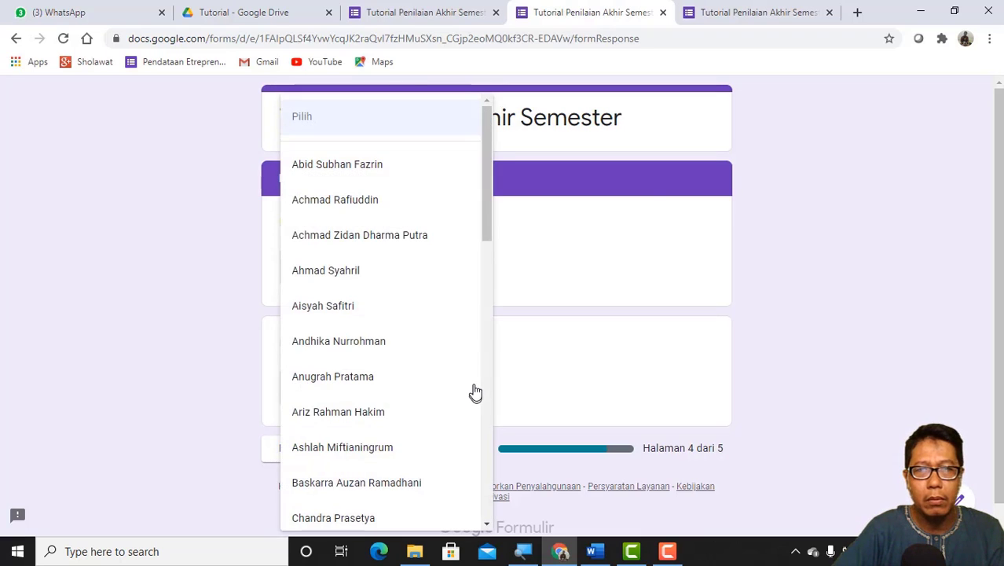
pyautogui.moveTo(486, 221); pyautogui.dragTo(493, 172)
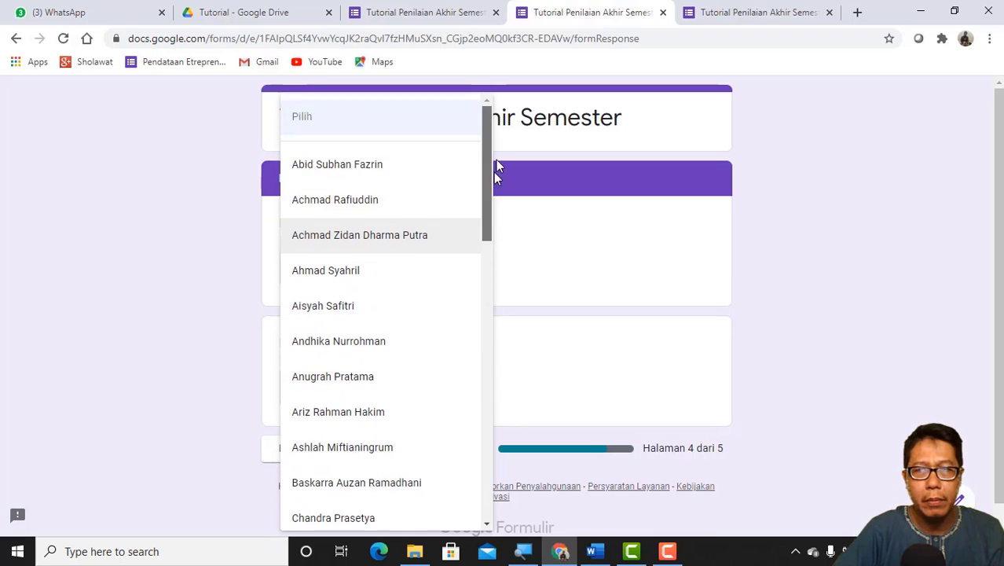
pyautogui.click(359, 174)
pyautogui.scroll(-1, 367, 322)
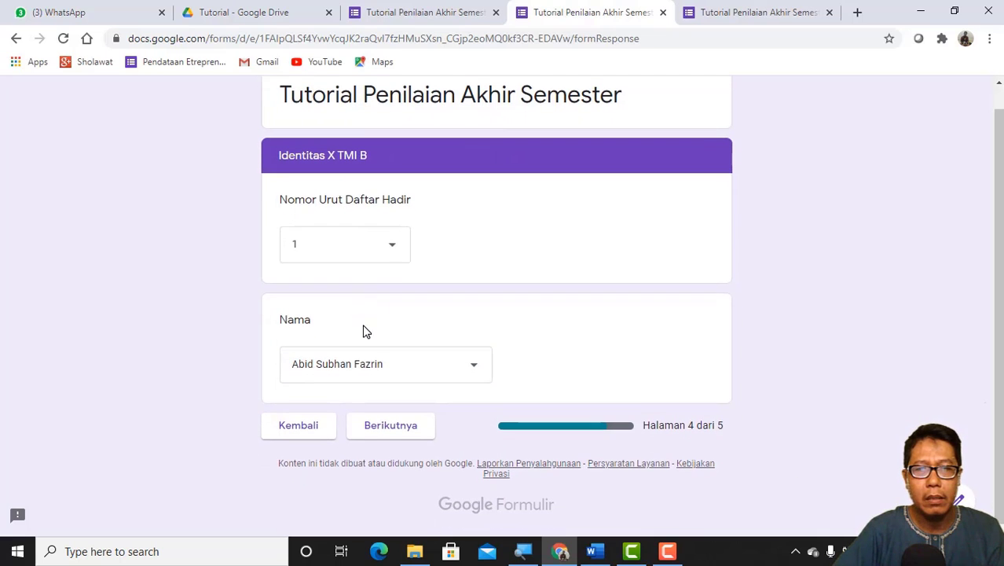
pyautogui.click(408, 434)
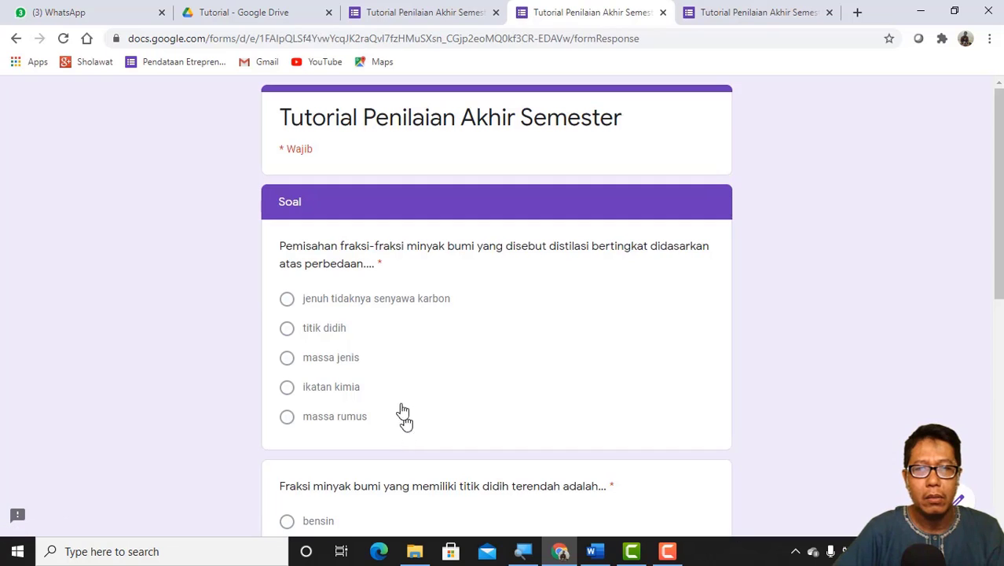
# Step: Review the Soal questions and answer the "Pemisahan fraksi-fraksi minyak bumi" question with "titik didih"
pyautogui.scroll(-6, 370, 322)
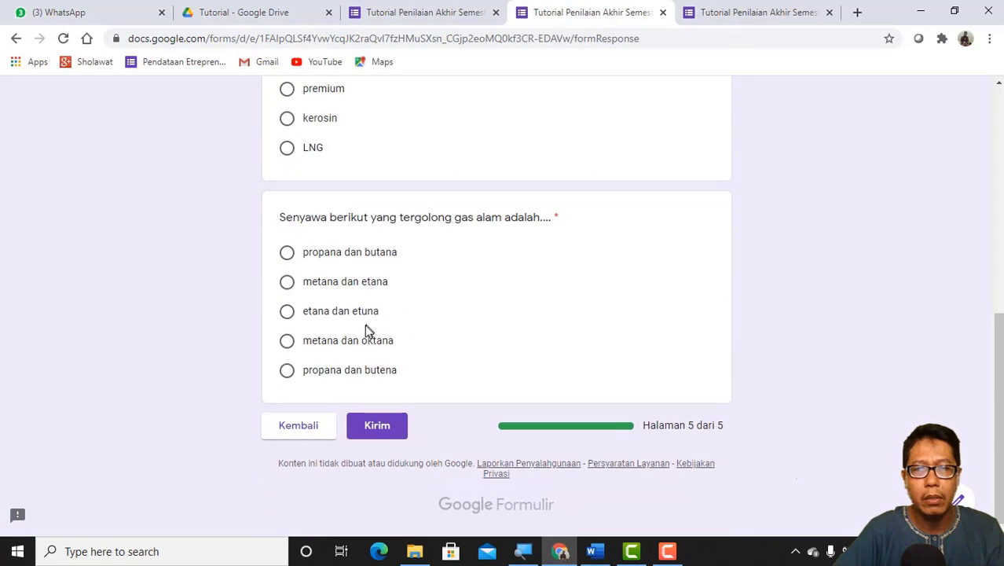
pyautogui.scroll(6, 367, 330)
pyautogui.scroll(-2, 366, 330)
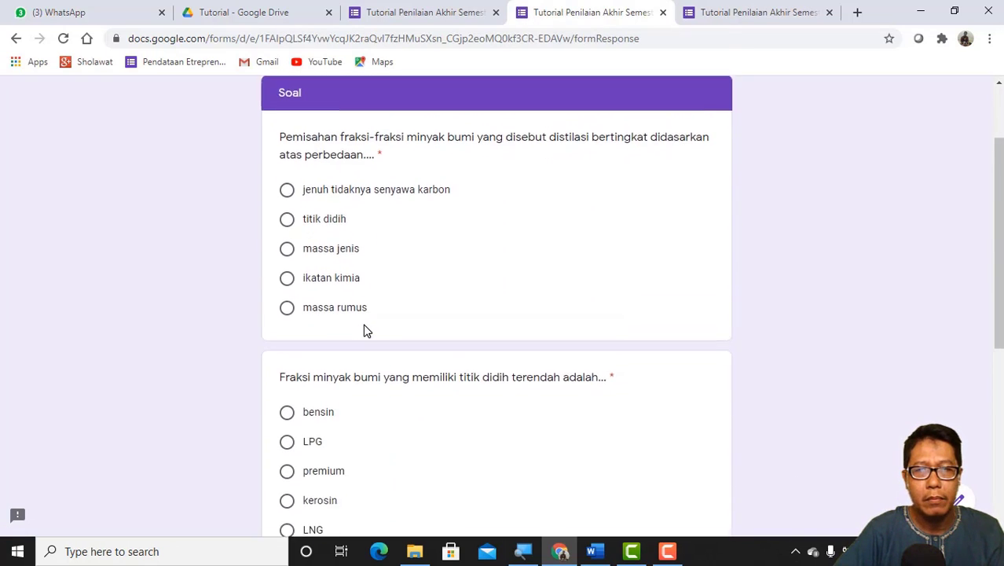
pyautogui.scroll(2, 363, 329)
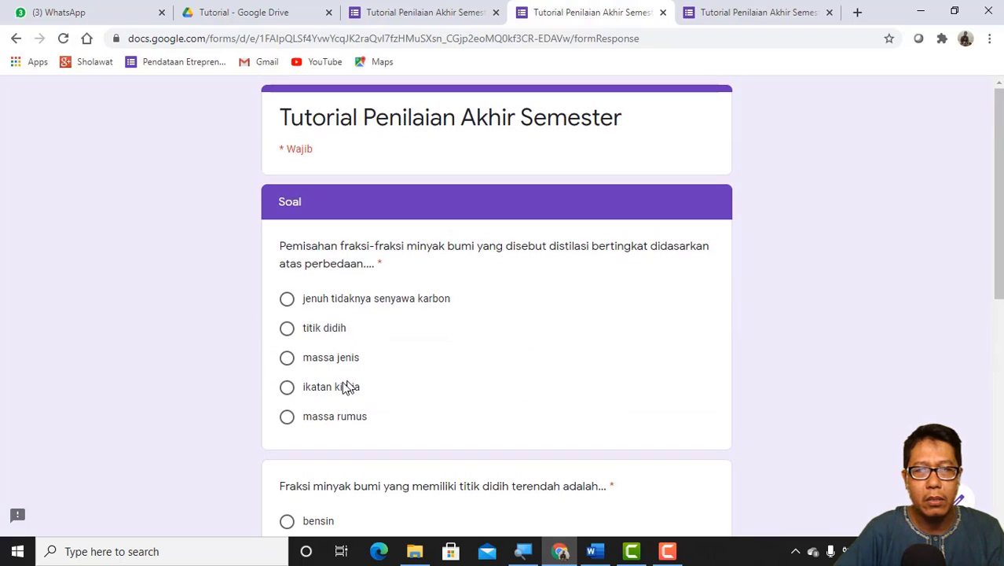
pyautogui.scroll(-1, 351, 393)
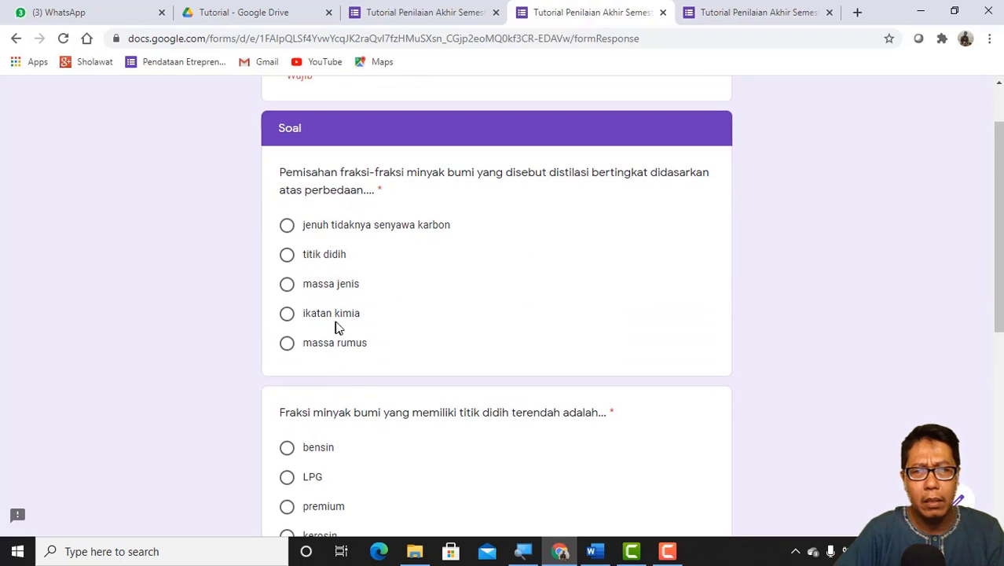
pyautogui.click(287, 255)
# Step: Answer the lowest-boiling-point fraction question with "kerosin" and the "gas alam" question with "metana dan etana"
pyautogui.scroll(-5, 316, 289)
pyautogui.scroll(2, 319, 288)
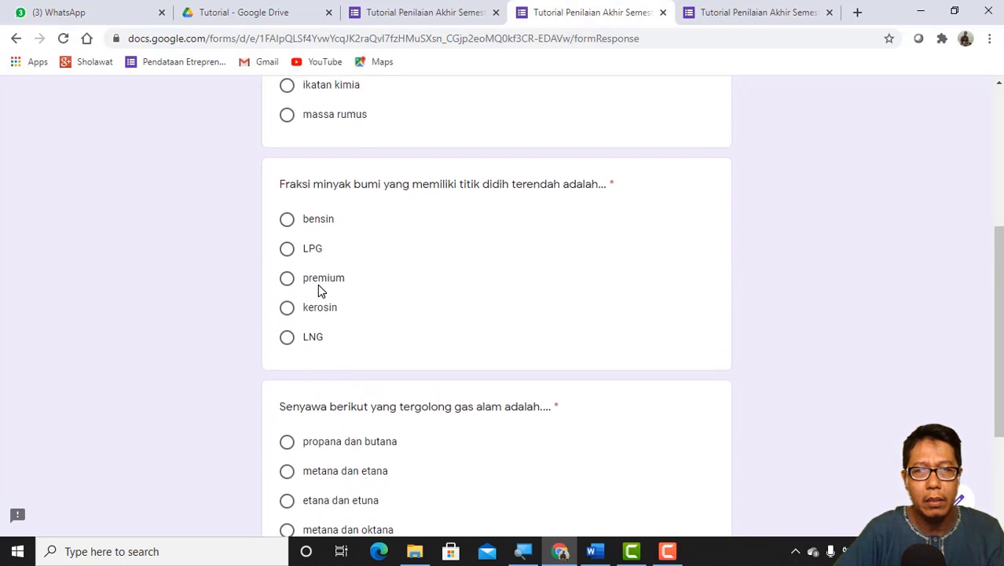
pyautogui.click(288, 316)
pyautogui.scroll(-3, 314, 330)
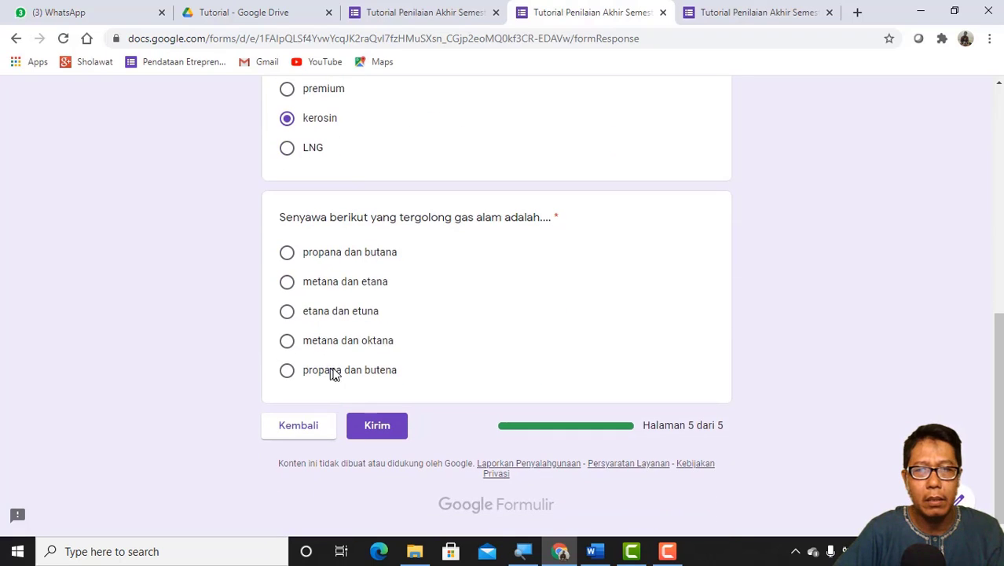
pyautogui.click(288, 283)
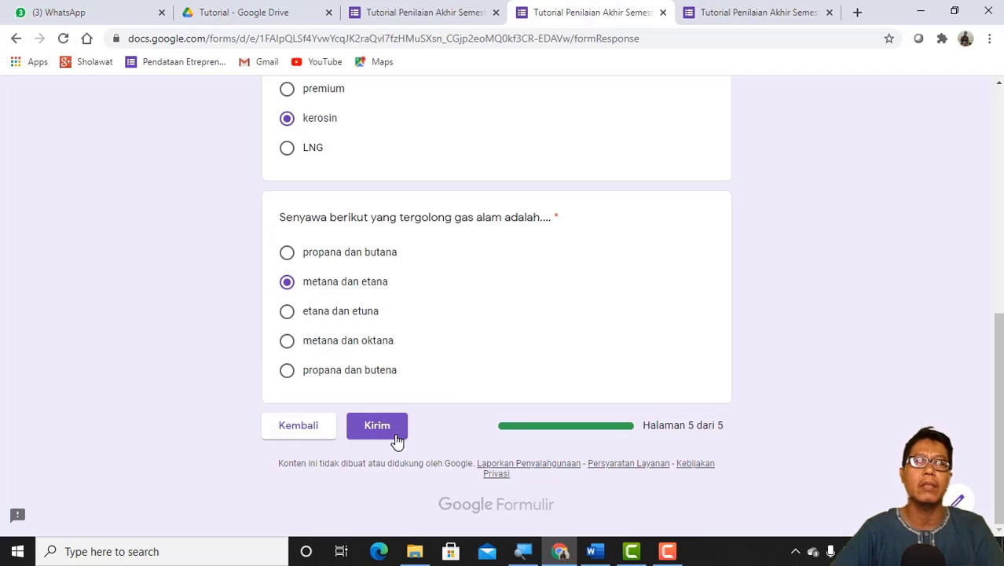